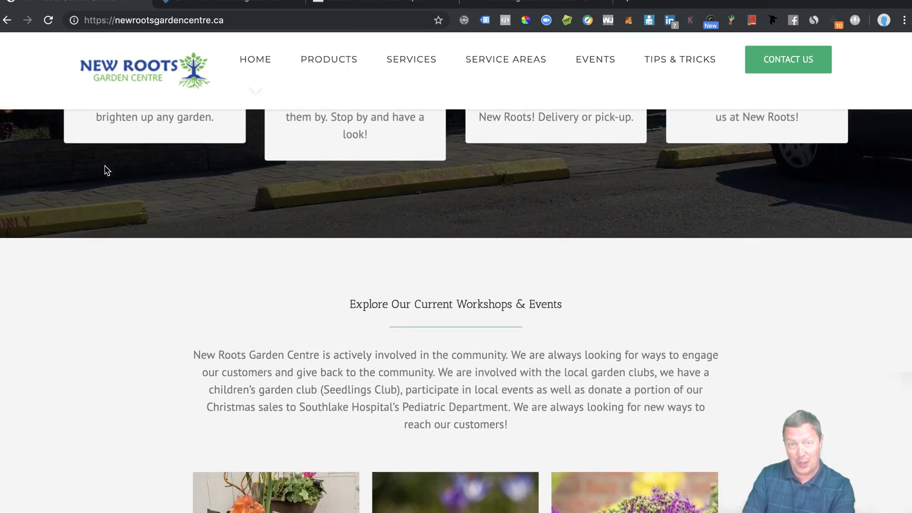
Look over the homepage's workshops, customer testimonials and footer sections, and return to the page's beginning.
scroll(105, 166, down, 9)
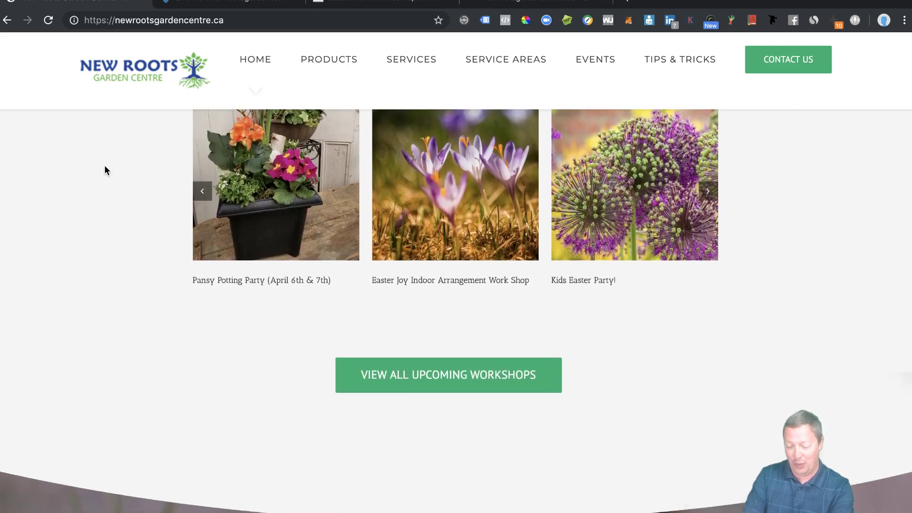
scroll(106, 170, down, 4)
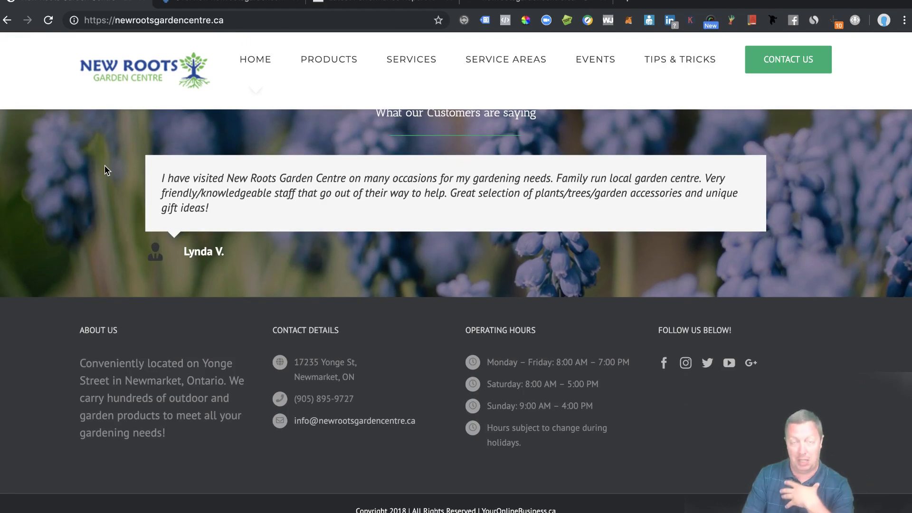
scroll(106, 170, up, 20)
scroll(105, 167, up, 10)
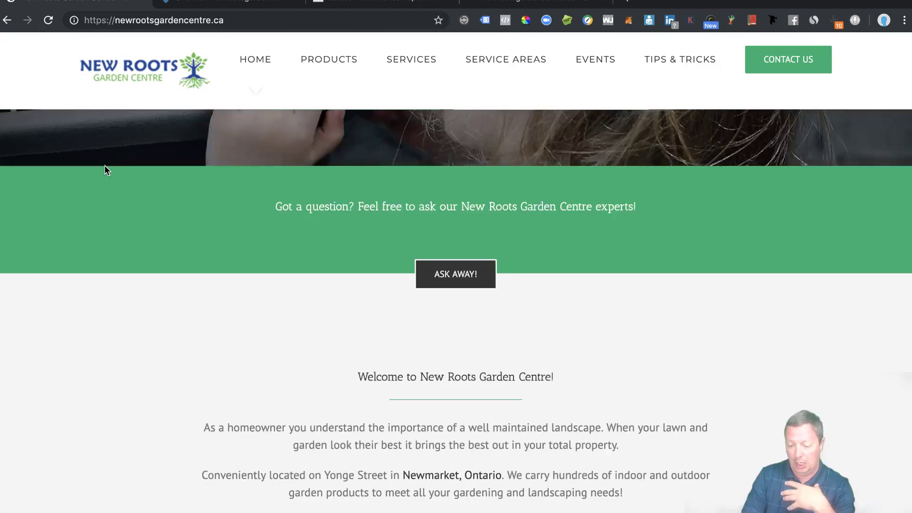
Check the connection security information for newrootsgardencentre.ca.
click(74, 21)
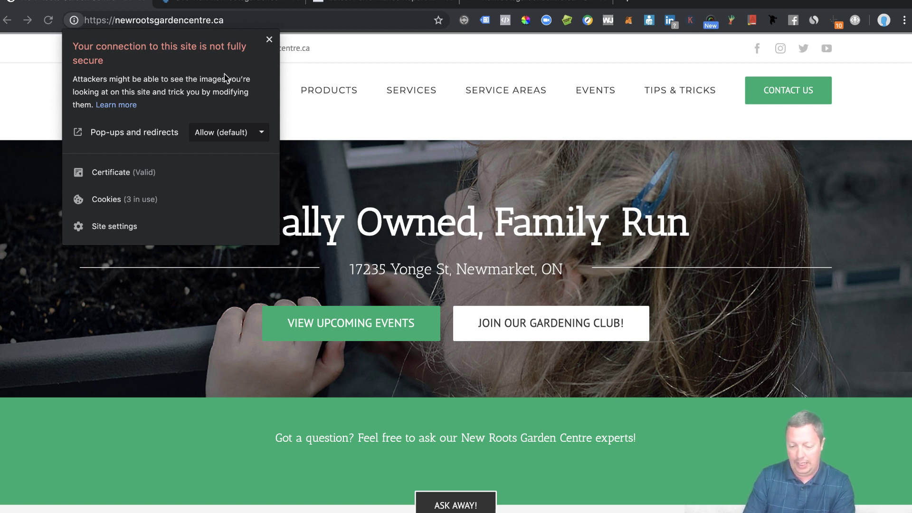
click(269, 39)
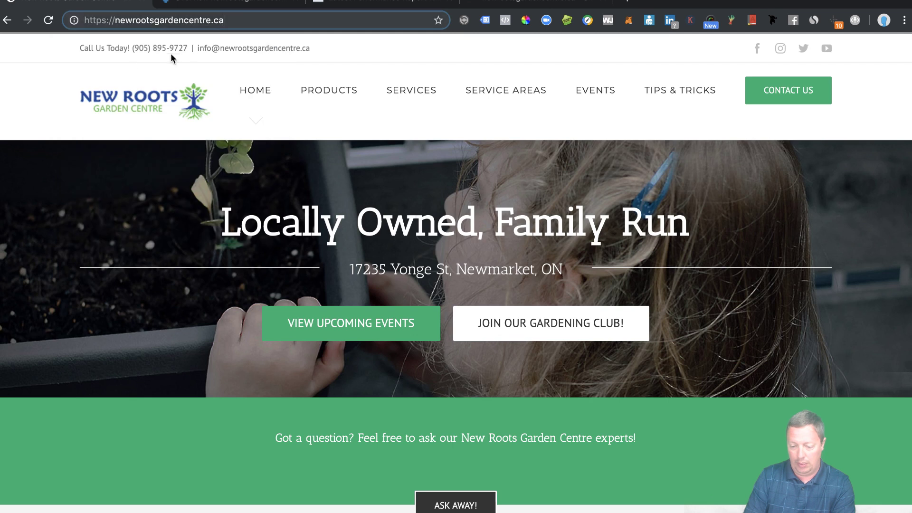
click(74, 21)
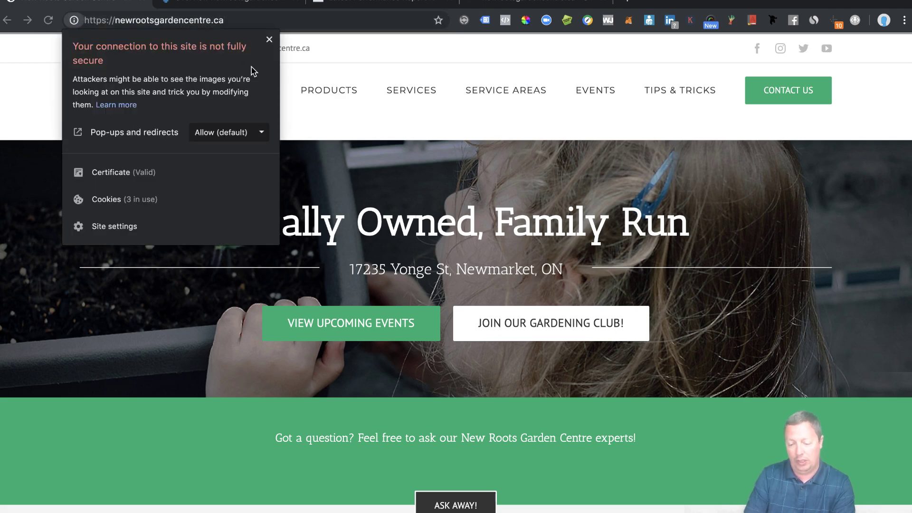
click(270, 40)
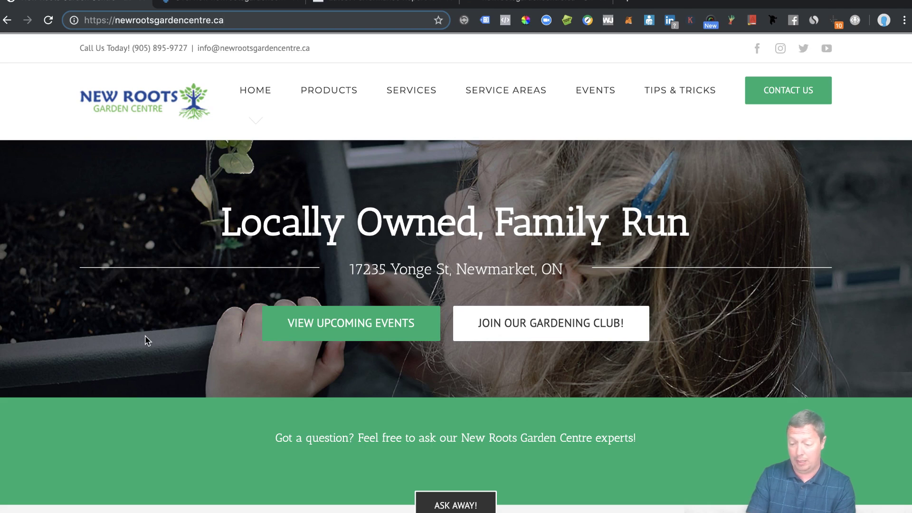
Examine the homepage's welcome text, product categories, workshops, testimonials and footer, then review the hero banner and its call-to-action buttons.
scroll(145, 337, down, 7)
scroll(145, 337, down, 7)
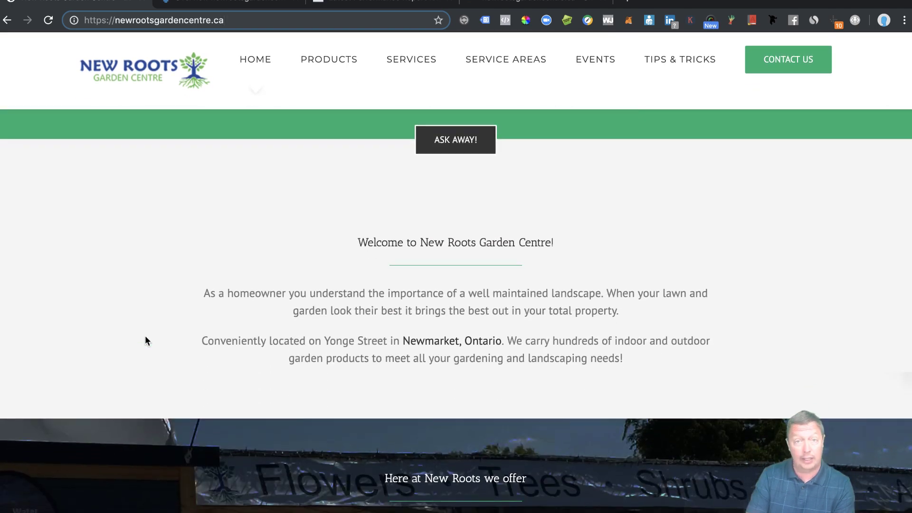
scroll(144, 336, down, 3)
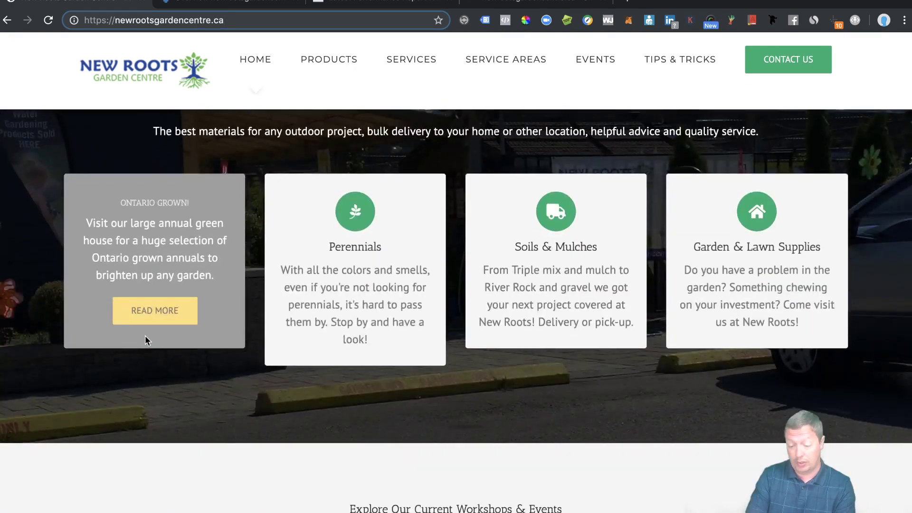
scroll(145, 396, up, 1)
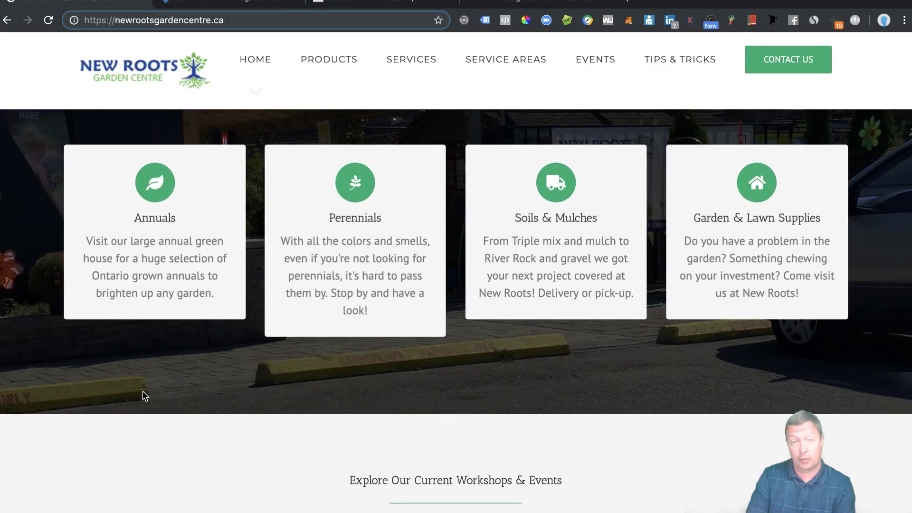
scroll(145, 396, down, 10)
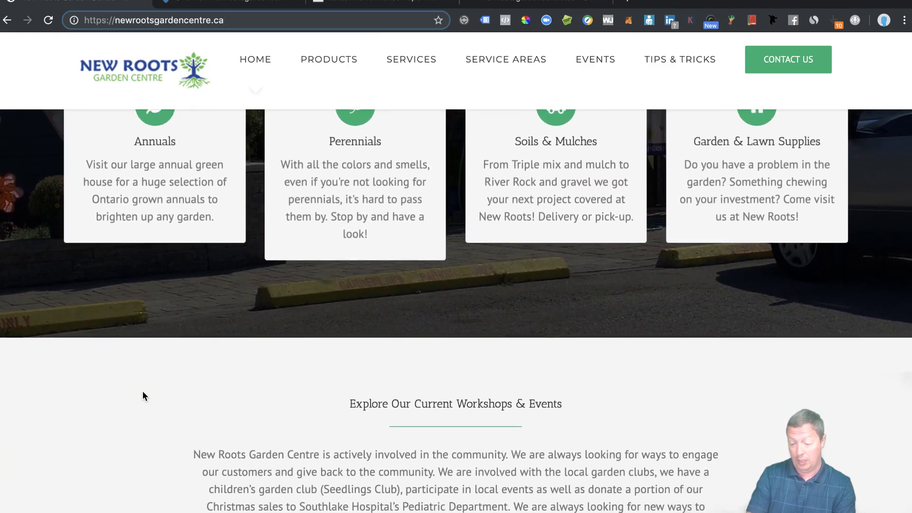
scroll(143, 395, down, 8)
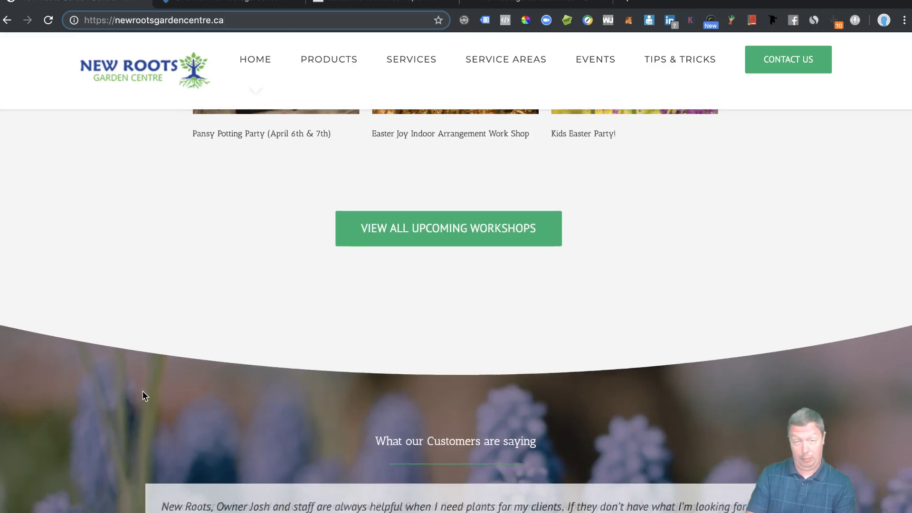
scroll(144, 394, down, 3)
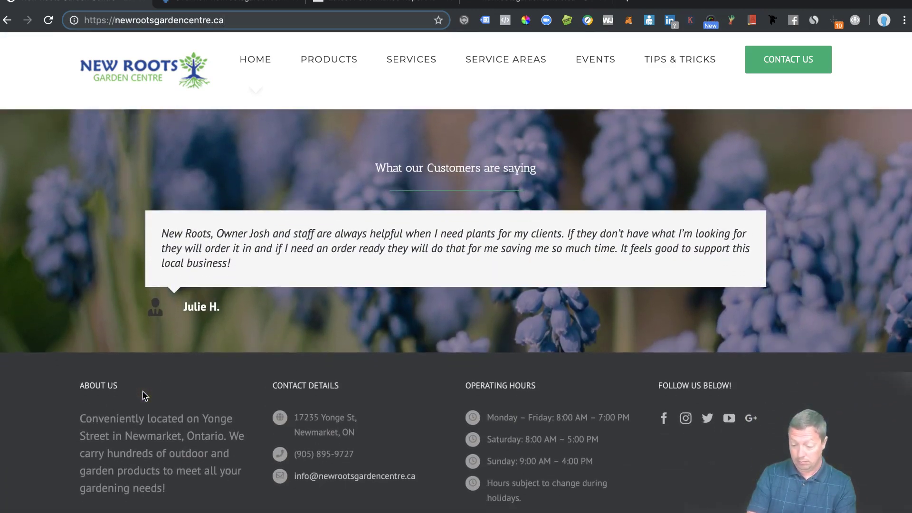
scroll(143, 391, up, 6)
scroll(143, 392, up, 1)
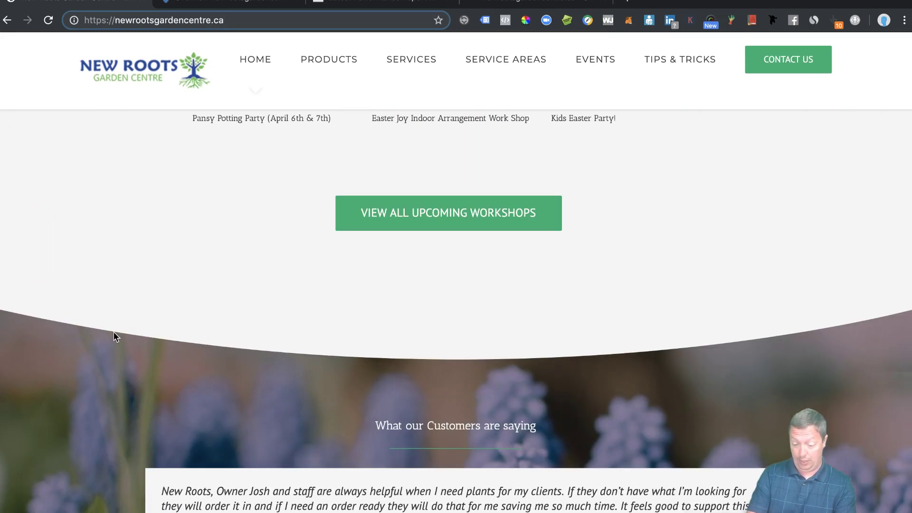
scroll(90, 249, up, 14)
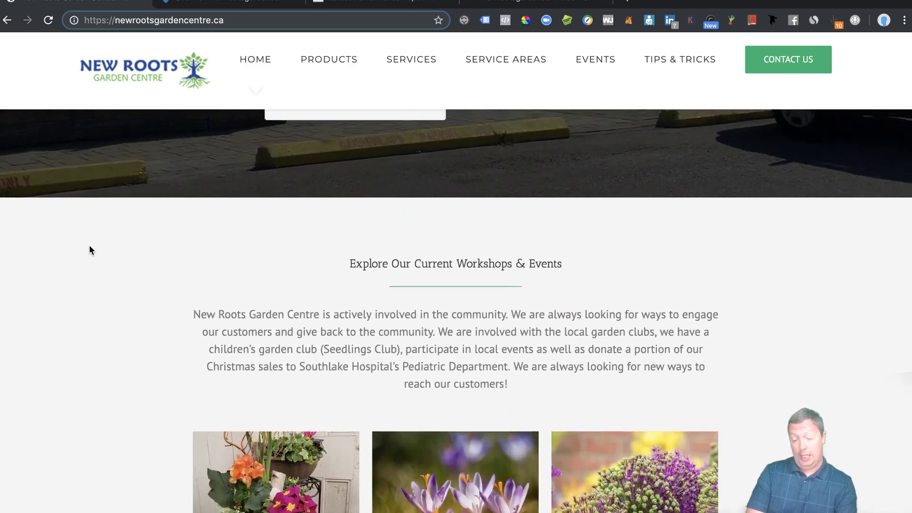
scroll(91, 248, up, 10)
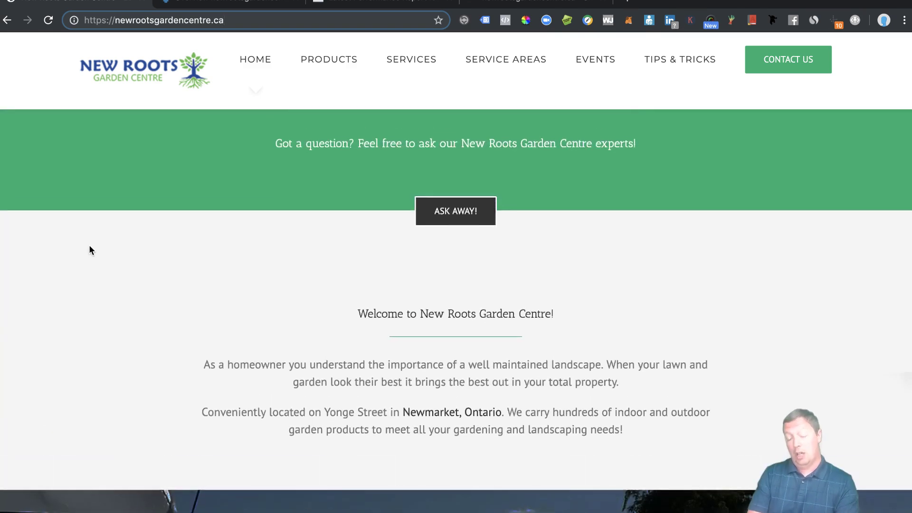
scroll(89, 246, up, 6)
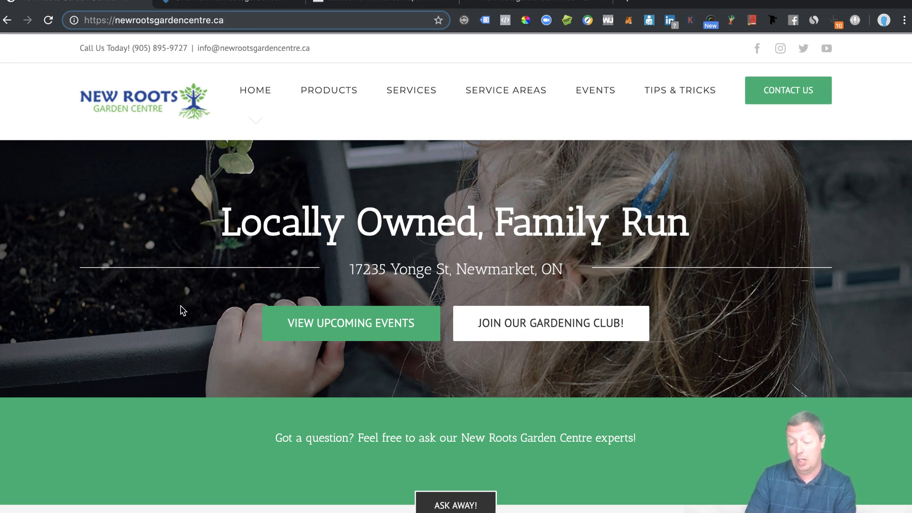
scroll(183, 309, down, 2)
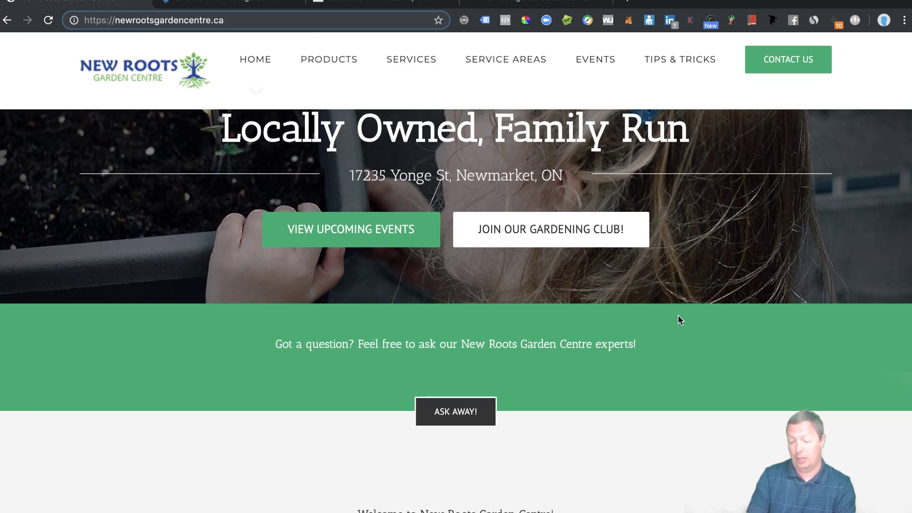
scroll(679, 317, up, 2)
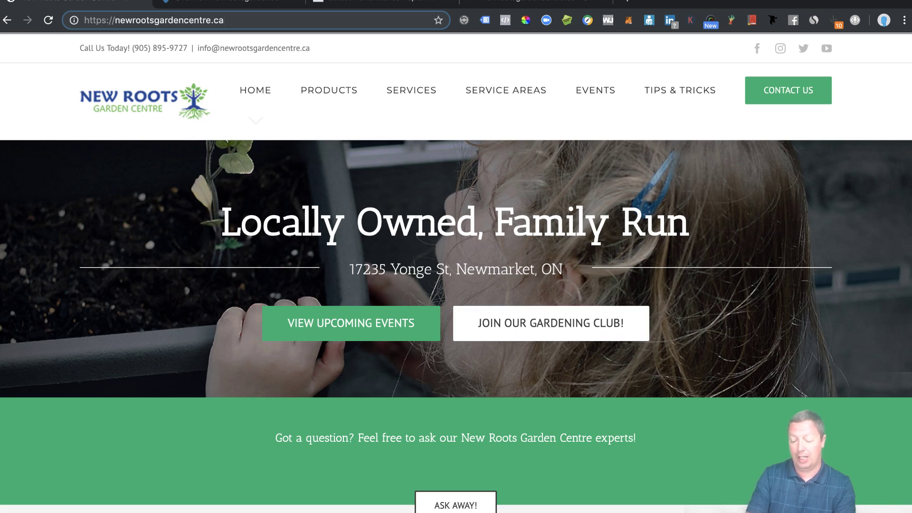
Open the gardening club signup form from the homepage banner and compare its branding and fields with the homepage.
click(568, 326)
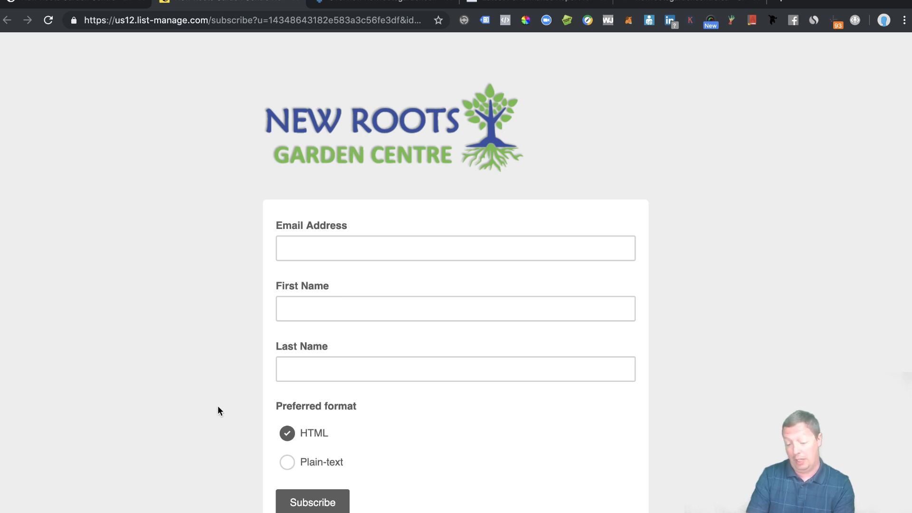
scroll(217, 406, down, 1)
scroll(217, 405, up, 1)
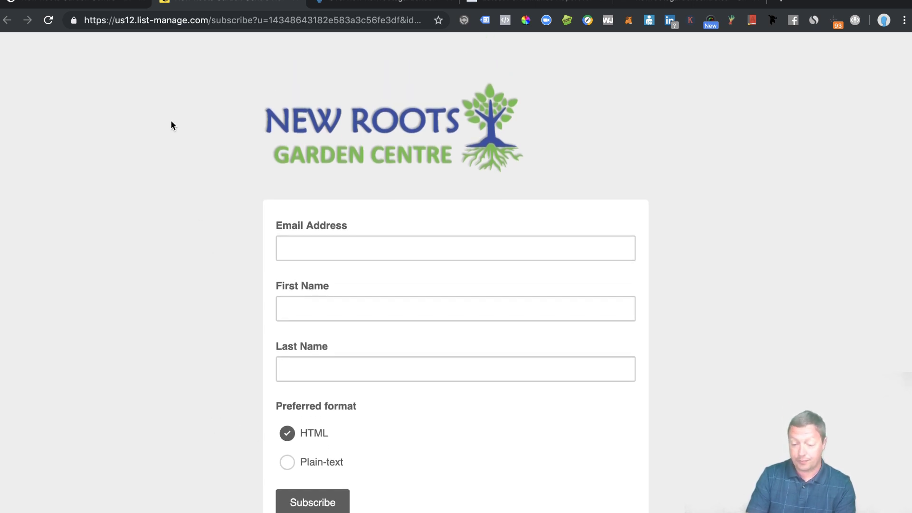
click(82, 2)
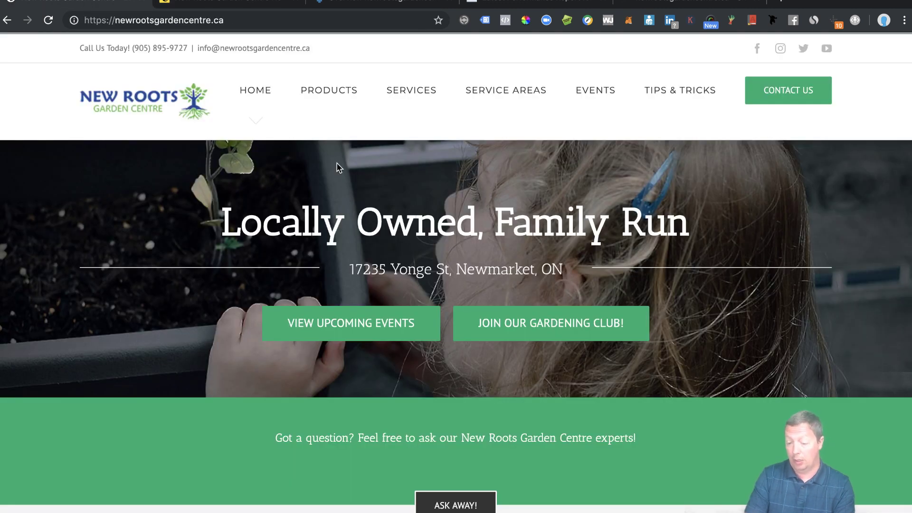
click(237, 2)
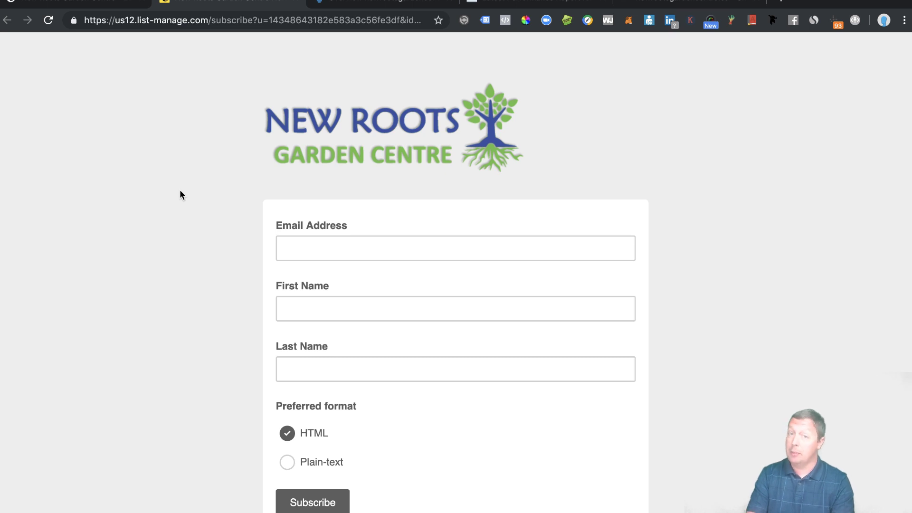
scroll(180, 195, down, 2)
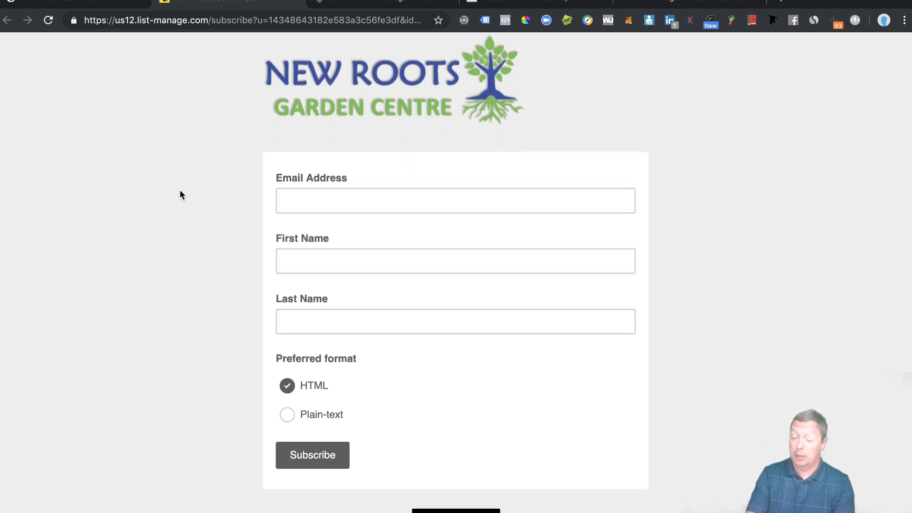
scroll(180, 195, up, 2)
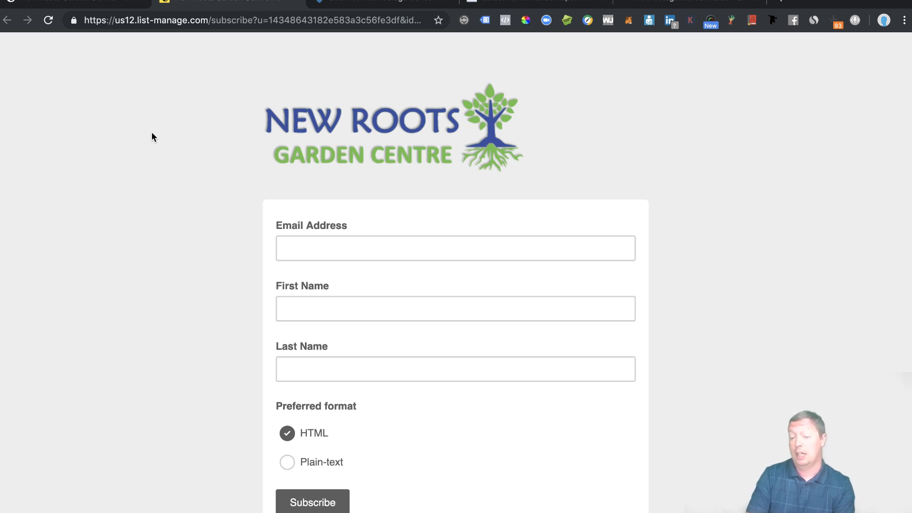
Return to the garden centre homepage and examine the workshops and events section, customer testimonials and footer details.
click(100, 3)
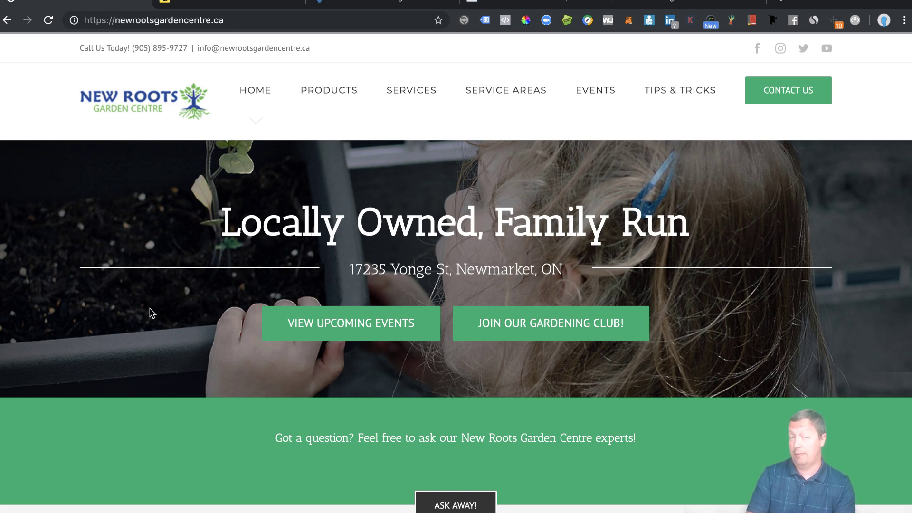
scroll(151, 311, down, 10)
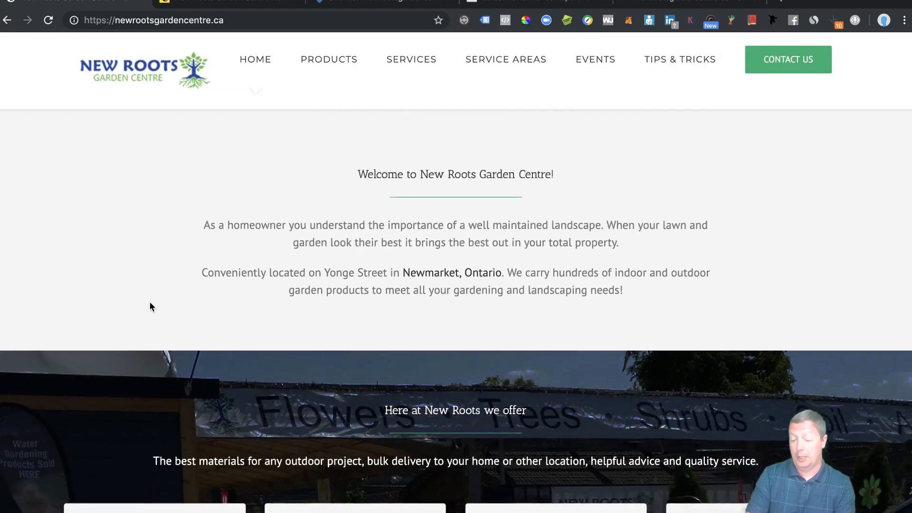
scroll(151, 307, down, 15)
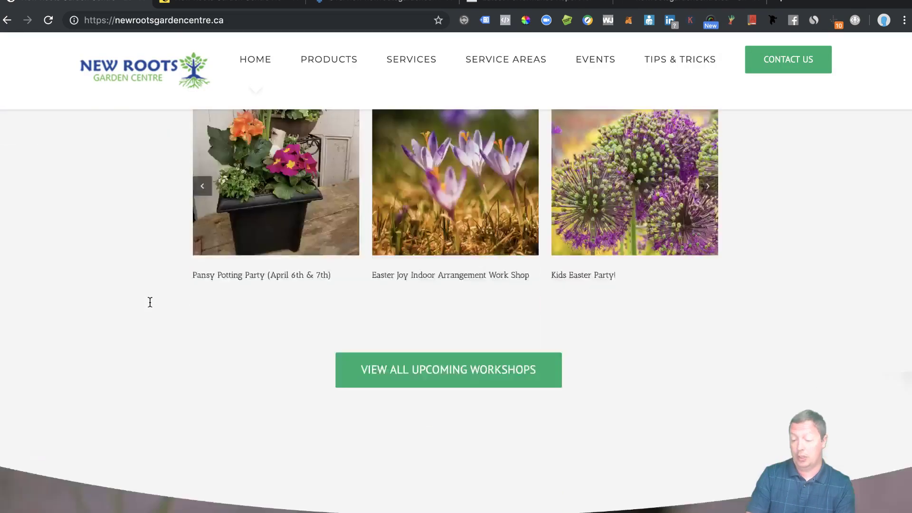
scroll(150, 302, up, 7)
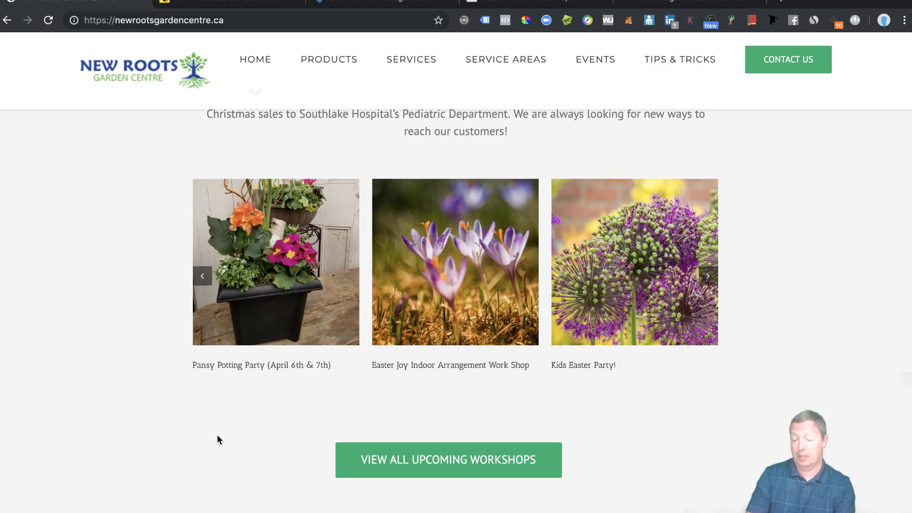
scroll(218, 442, down, 8)
scroll(217, 442, down, 3)
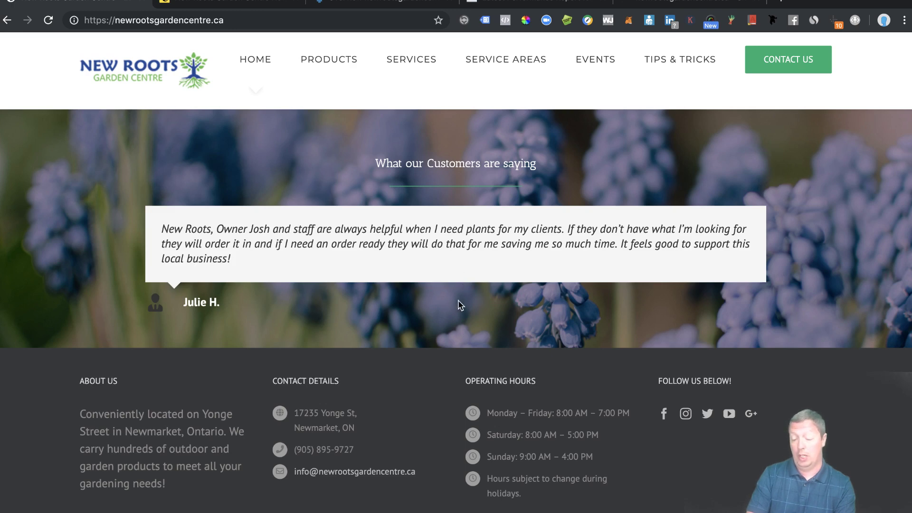
scroll(458, 300, up, 2)
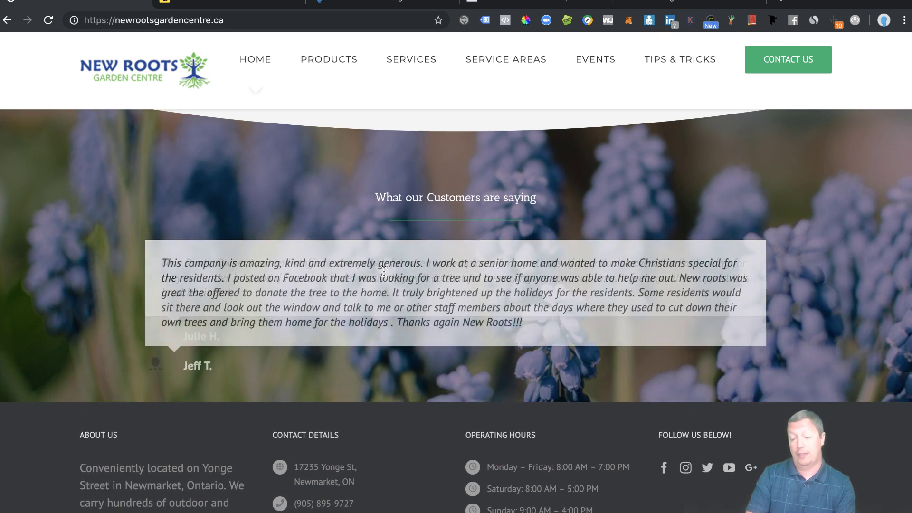
scroll(397, 391, up, 3)
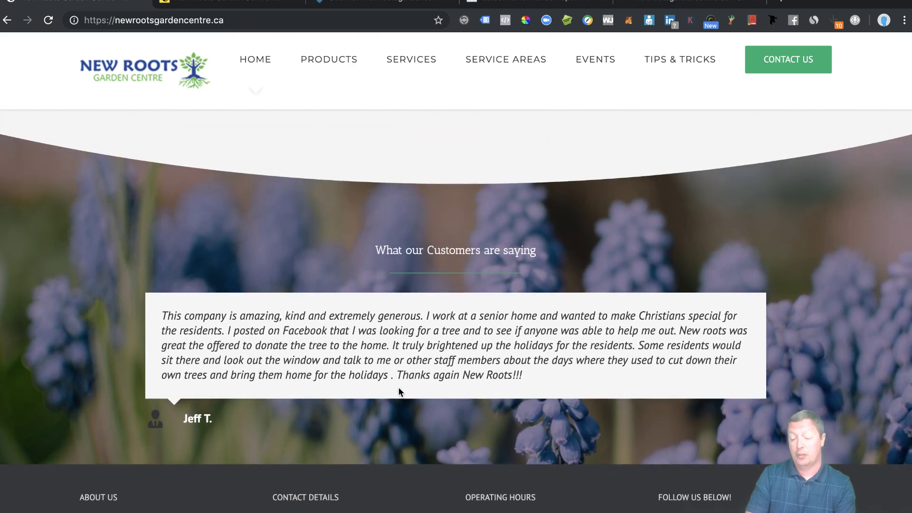
scroll(399, 387, up, 5)
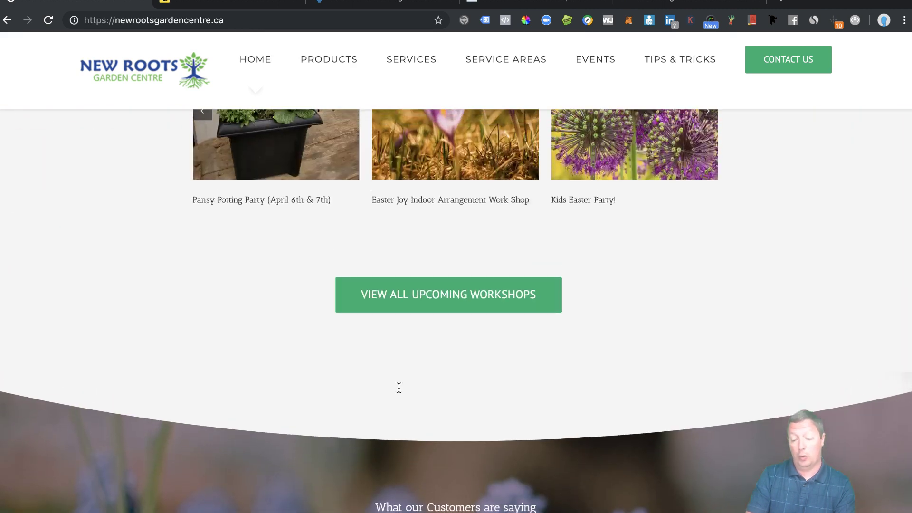
scroll(399, 386, down, 2)
scroll(398, 391, down, 1)
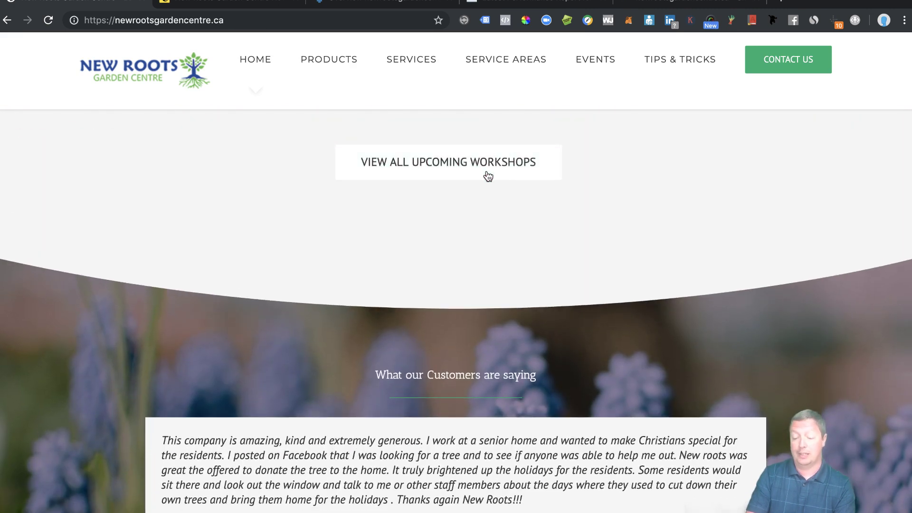
scroll(458, 310, down, 5)
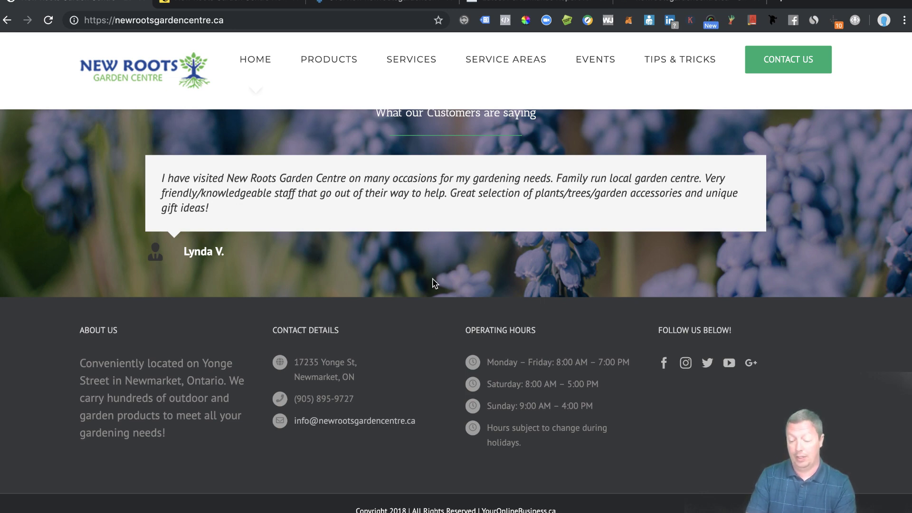
Examine the homepage's customer testimonials together with the footer's contact details, operating hours and social media links.
scroll(449, 201, up, 5)
scroll(448, 195, down, 2)
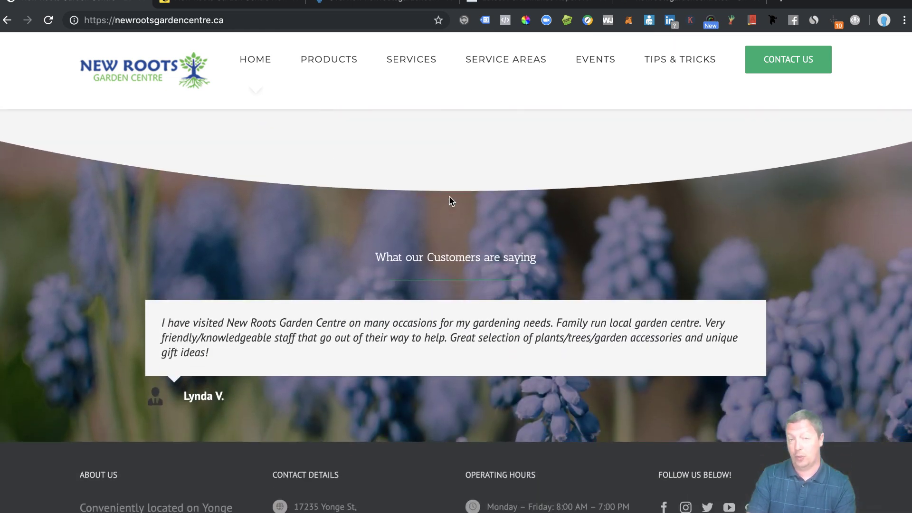
scroll(450, 200, down, 1)
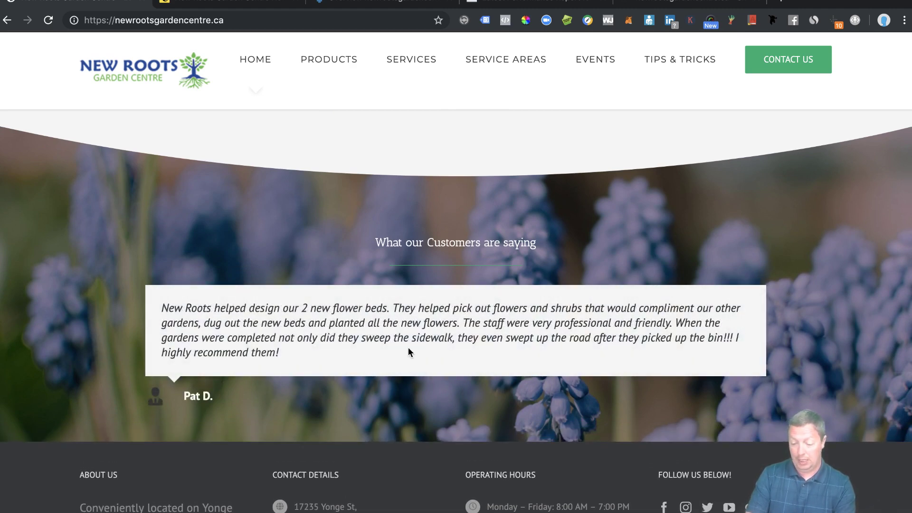
scroll(408, 349, down, 1)
scroll(409, 352, down, 3)
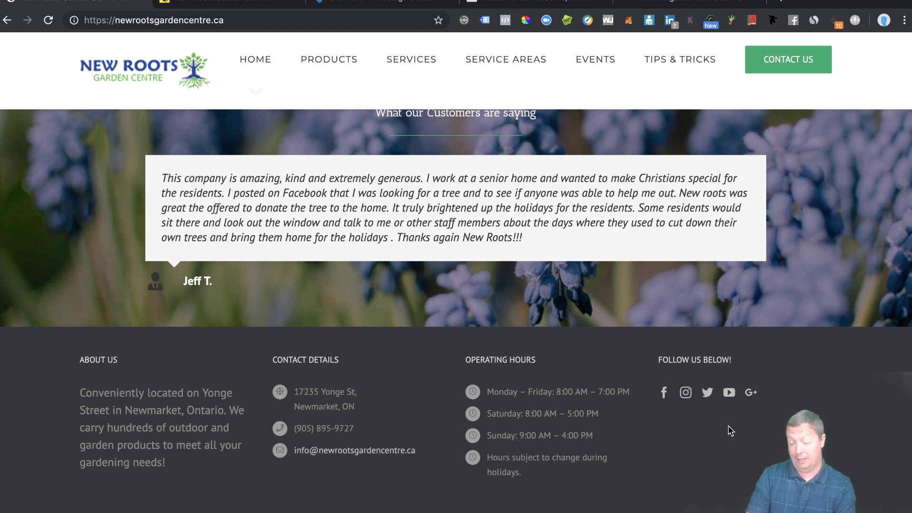
scroll(731, 430, down, 1)
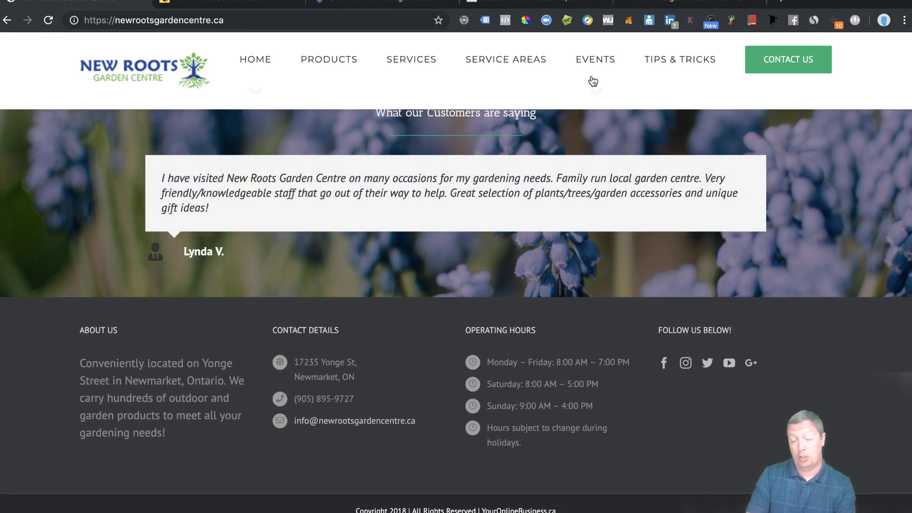
Review the full homepage from the hero banner through the product categories and workshops down to the footer.
scroll(577, 220, up, 10)
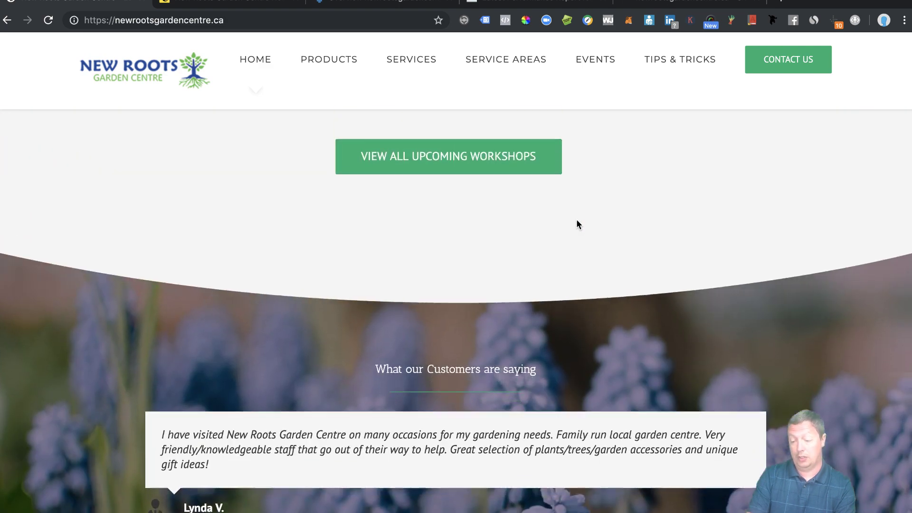
scroll(577, 222, up, 8)
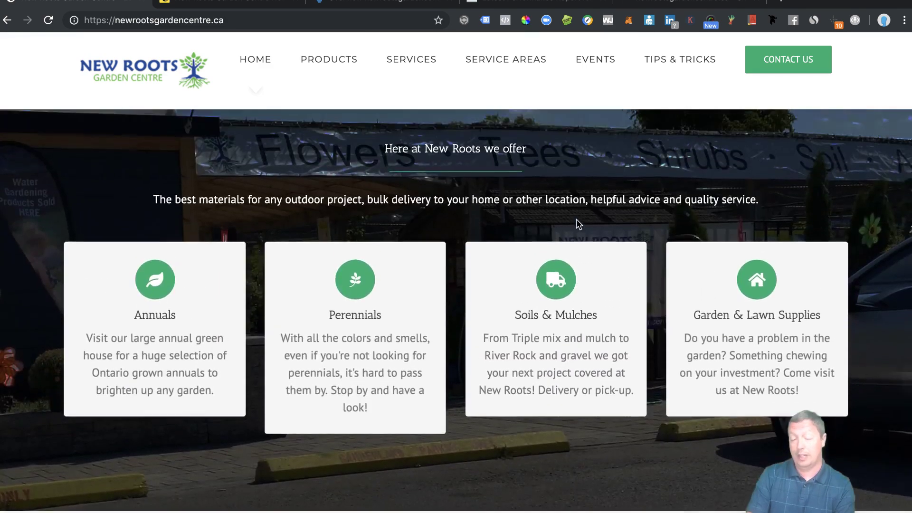
scroll(576, 222, up, 6)
scroll(577, 224, up, 3)
scroll(578, 224, down, 10)
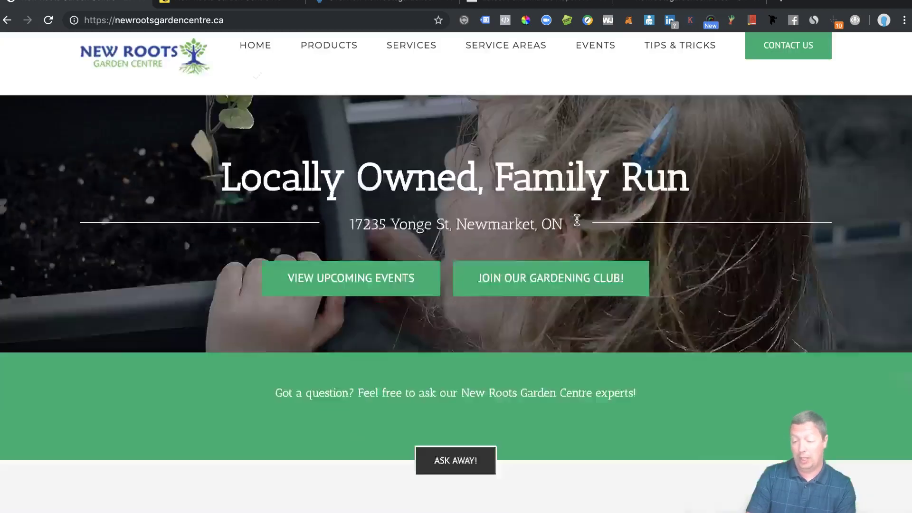
scroll(577, 219, down, 10)
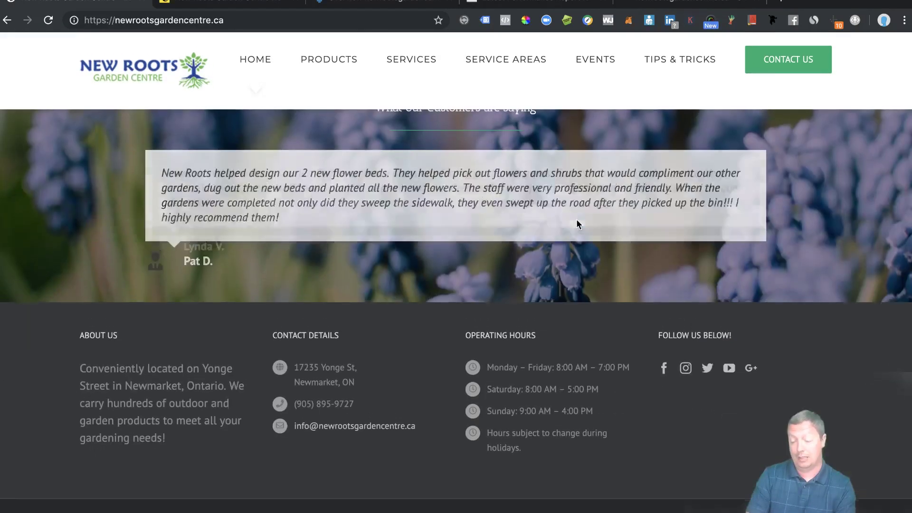
scroll(589, 324, up, 5)
scroll(589, 324, down, 6)
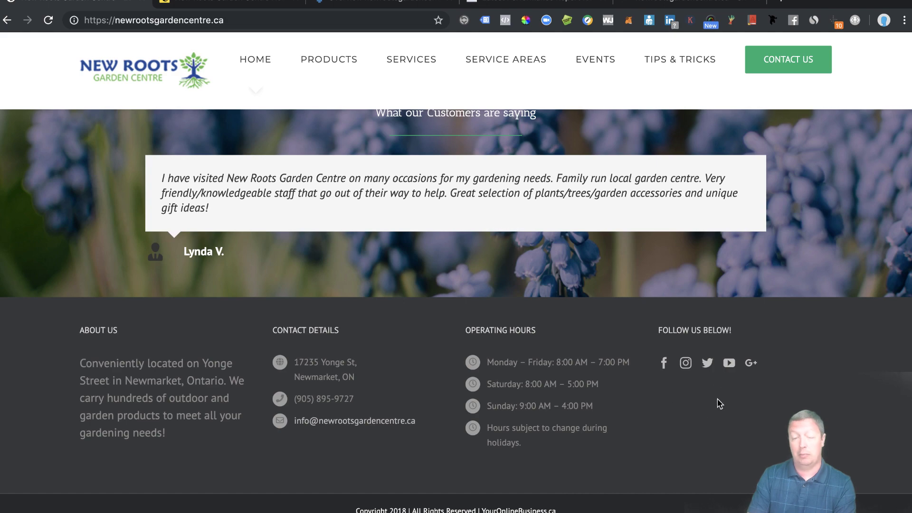
Open the Products page and view Trees & Shrubs, Perennials & Annuals, Soils, Mulches & Aggregates, and Garden & Lawn Supplies.
scroll(716, 399, up, 20)
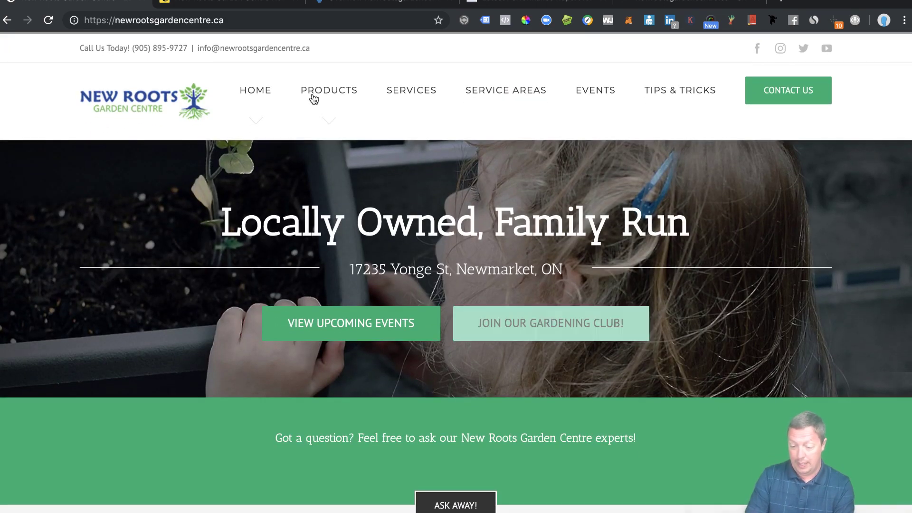
click(314, 98)
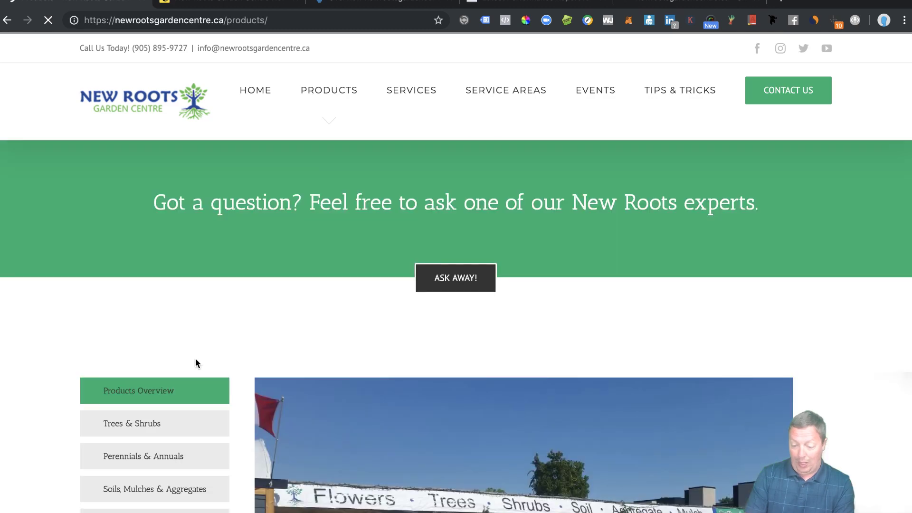
scroll(196, 363, down, 7)
scroll(195, 363, up, 4)
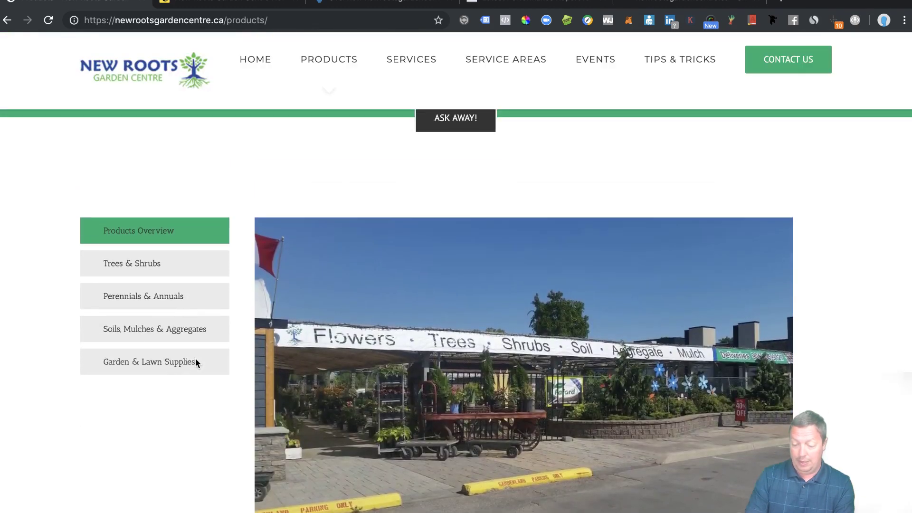
scroll(195, 363, down, 2)
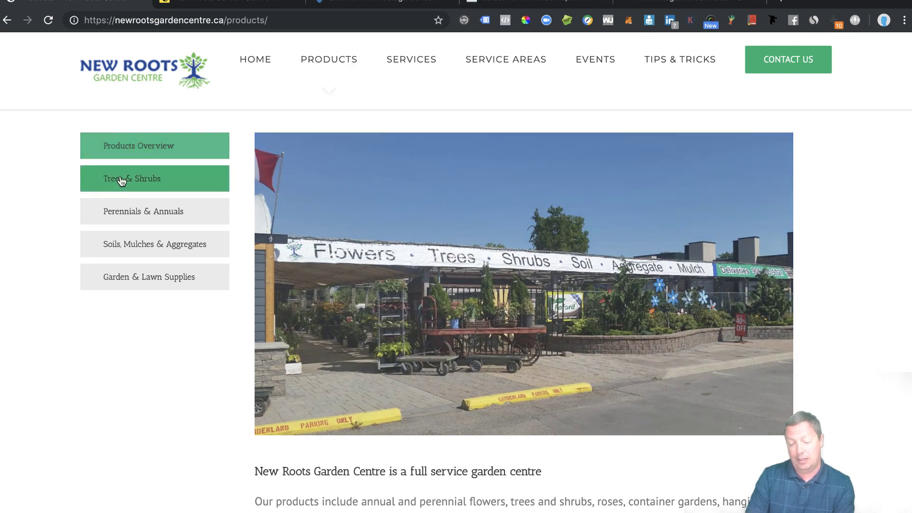
click(122, 179)
click(126, 213)
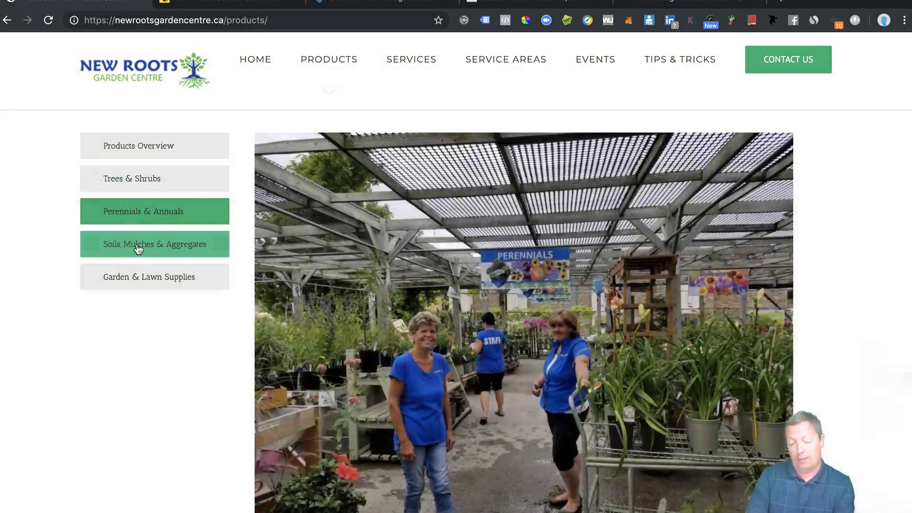
click(137, 246)
click(155, 279)
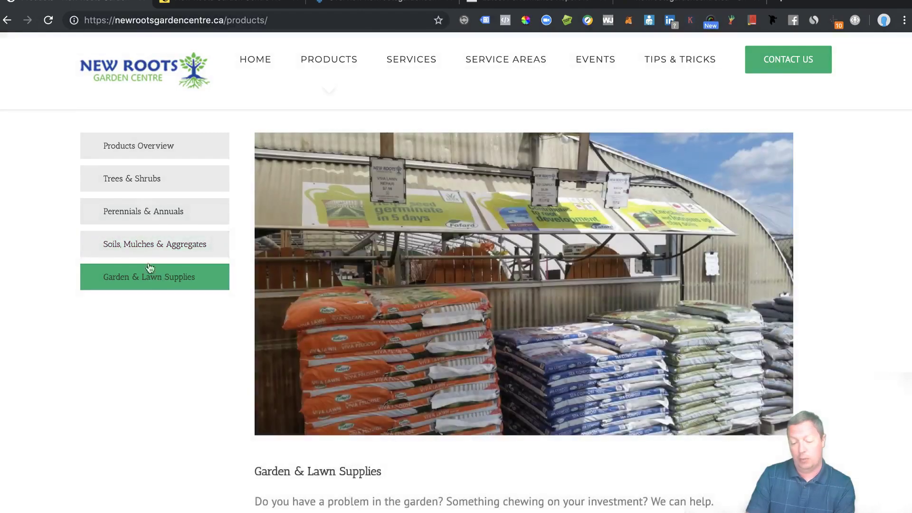
Show the Trees & Shrubs product category and read its photo and description down to the footer.
click(148, 181)
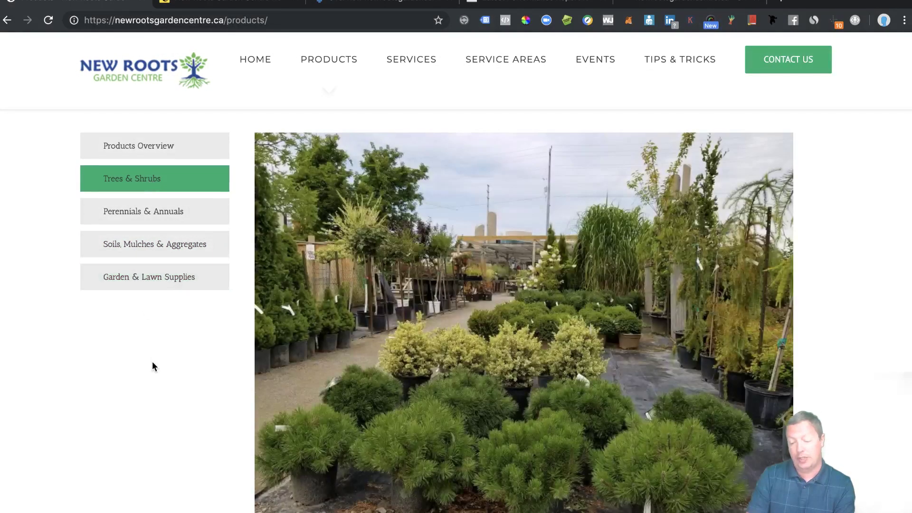
scroll(152, 361, down, 15)
scroll(152, 355, up, 12)
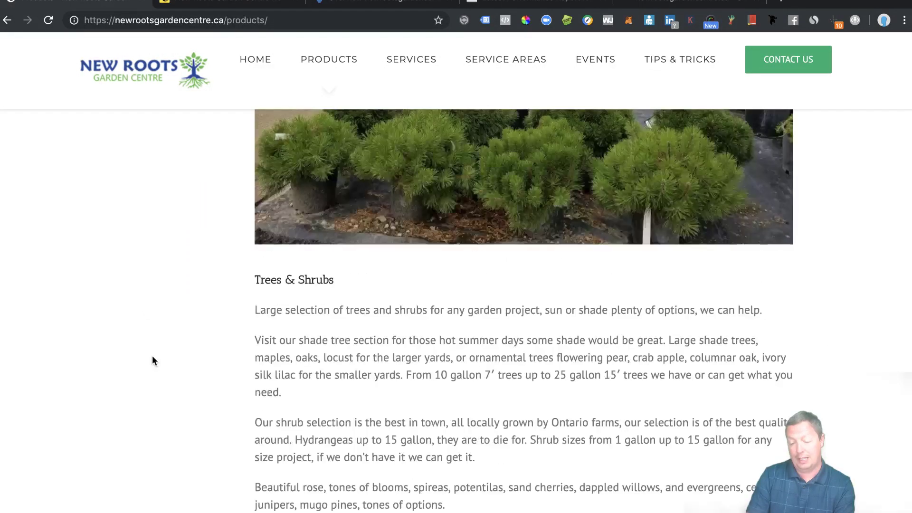
scroll(152, 356, down, 5)
scroll(152, 356, down, 10)
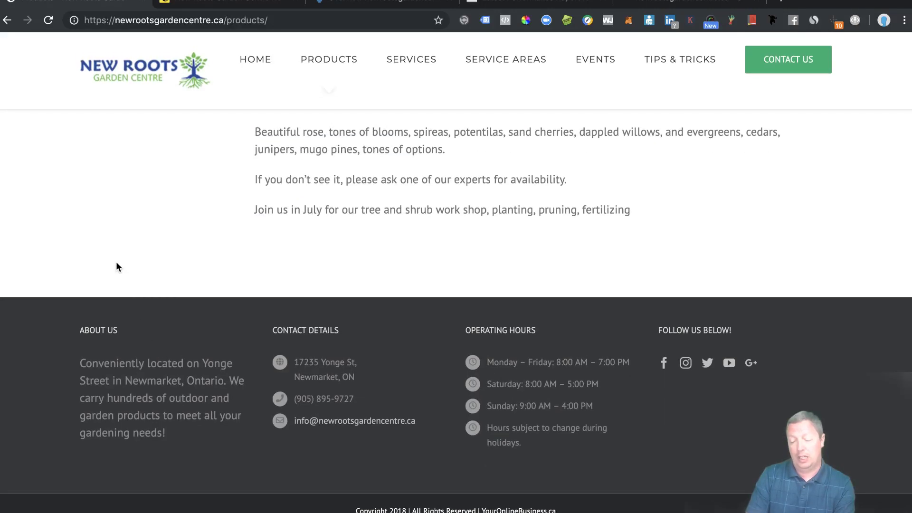
scroll(109, 226, up, 7)
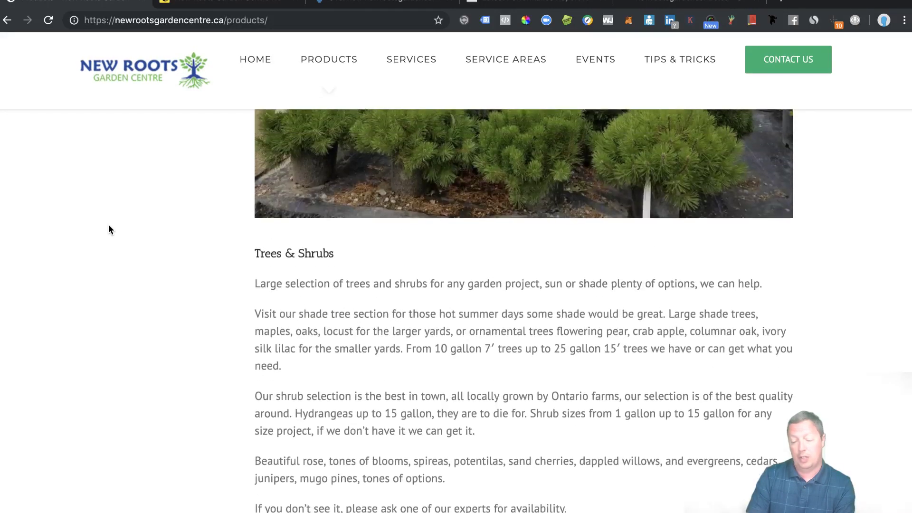
scroll(109, 225, down, 7)
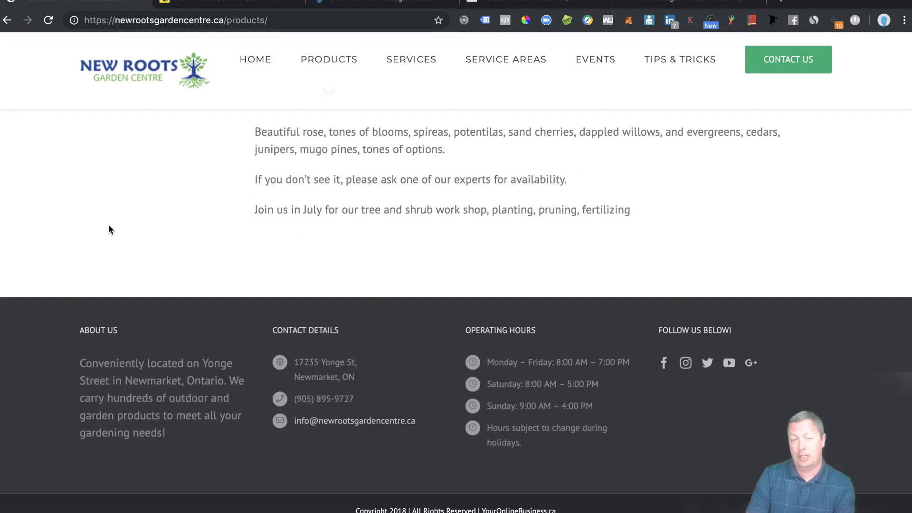
scroll(109, 230, up, 5)
scroll(108, 230, down, 5)
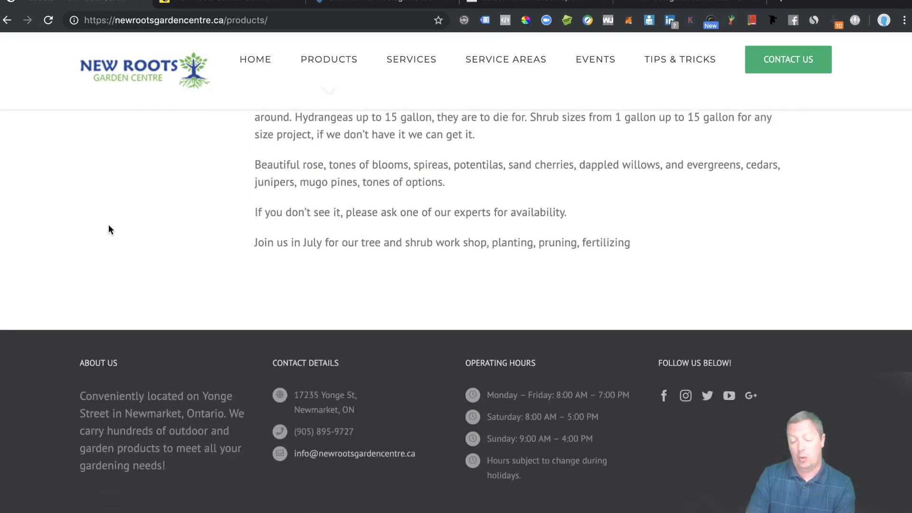
scroll(108, 229, up, 1)
scroll(108, 225, up, 8)
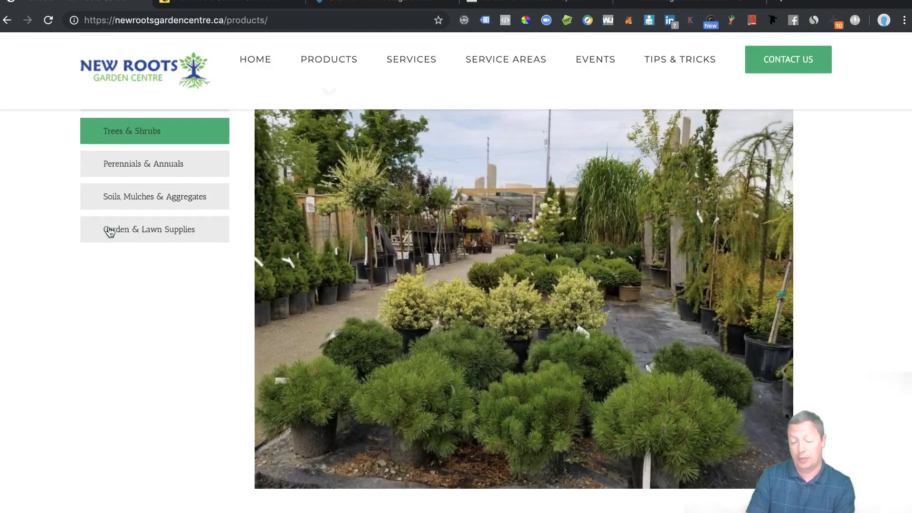
Show the Garden & Lawn Supplies category and read its description through to the end of the page.
click(108, 230)
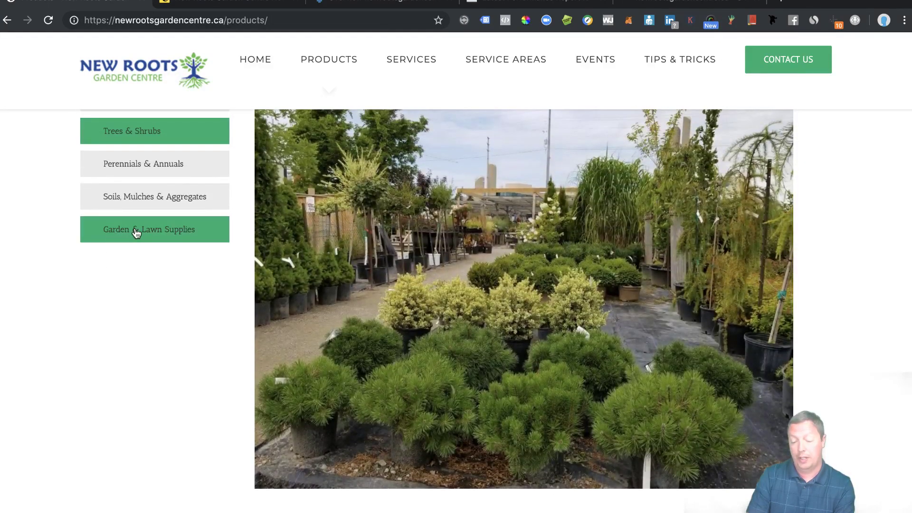
scroll(127, 344, down, 8)
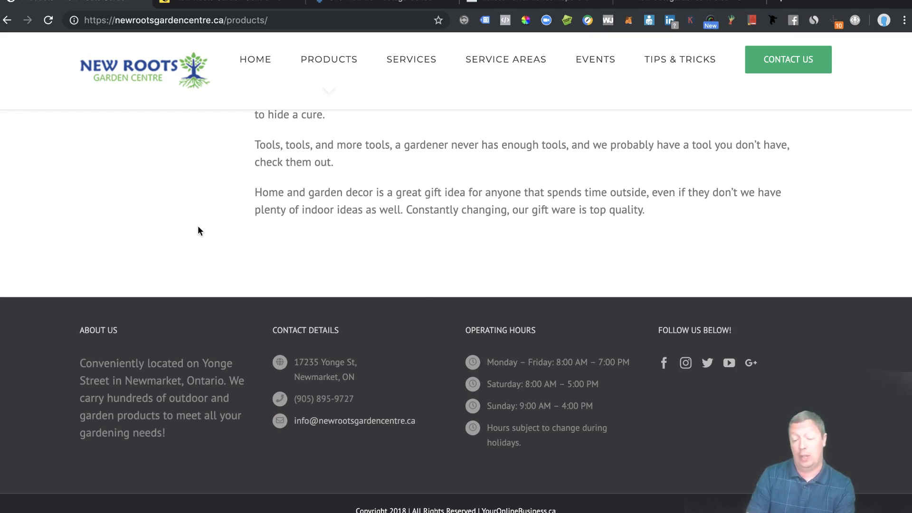
scroll(149, 232, up, 10)
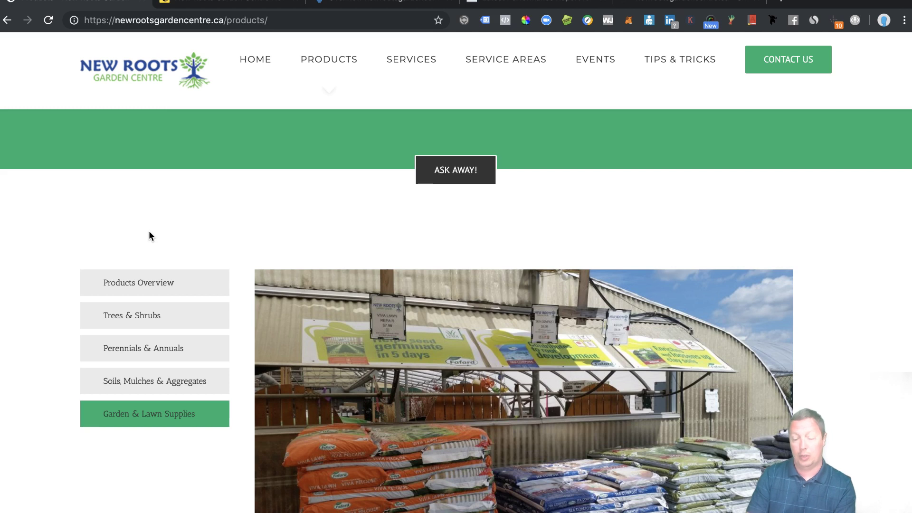
Open the Services page and examine its banner, list of services and Lawn & Garden description.
mouse_move(552, 90)
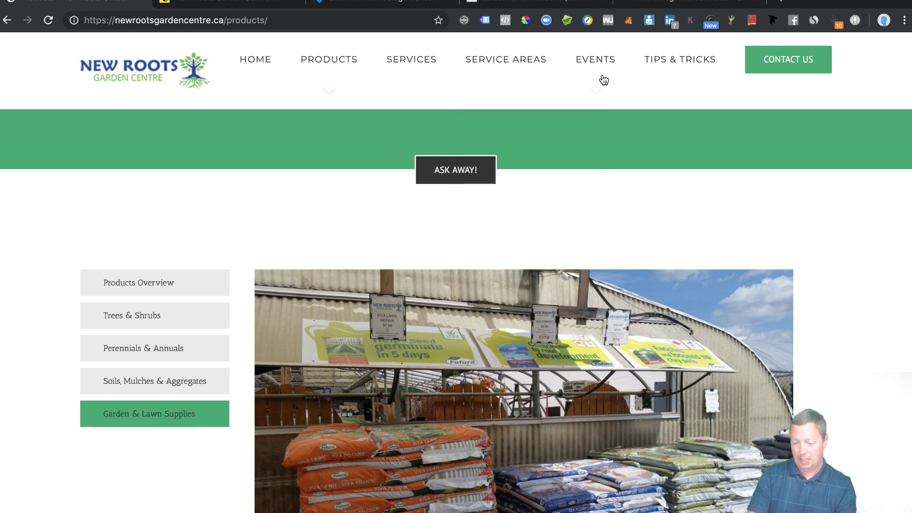
click(415, 64)
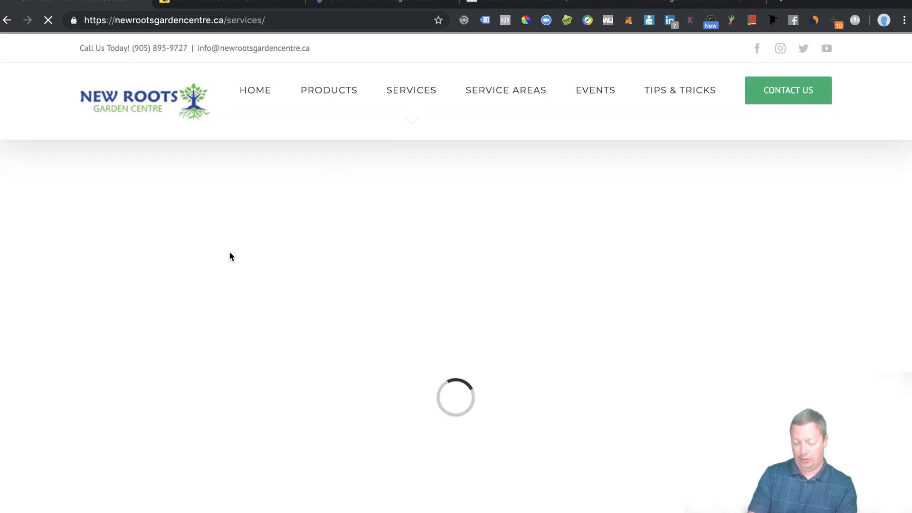
scroll(230, 257, down, 10)
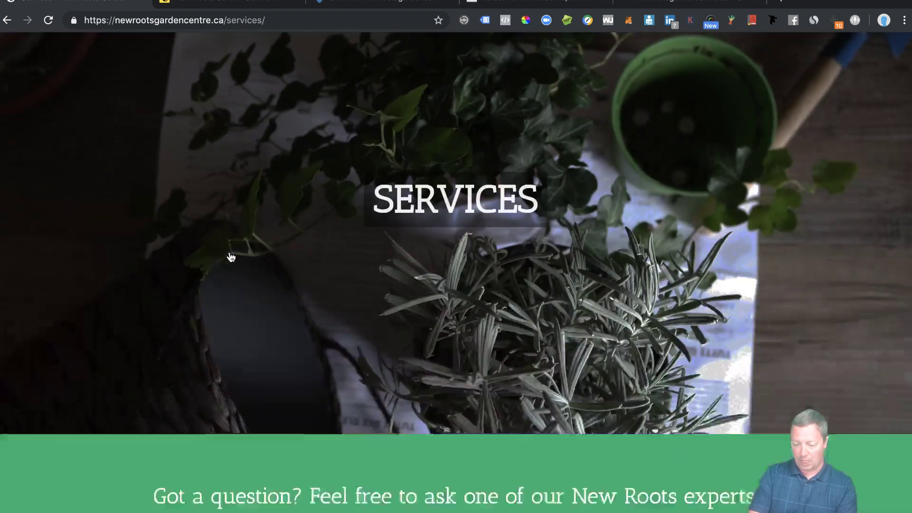
scroll(231, 256, down, 10)
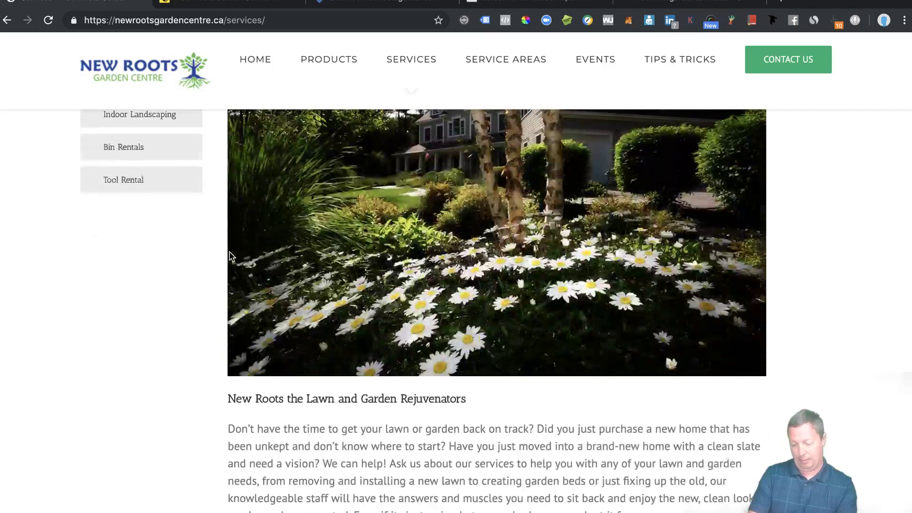
scroll(231, 257, up, 7)
scroll(231, 256, up, 3)
View the Plant it up program and Indoor Landscaping services, reading the Indoor Landscaping text down to the footer.
click(148, 193)
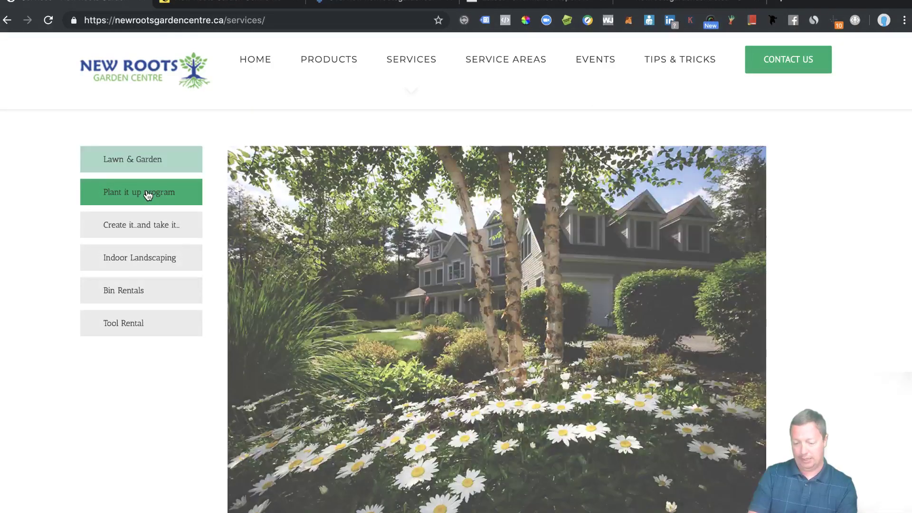
click(139, 261)
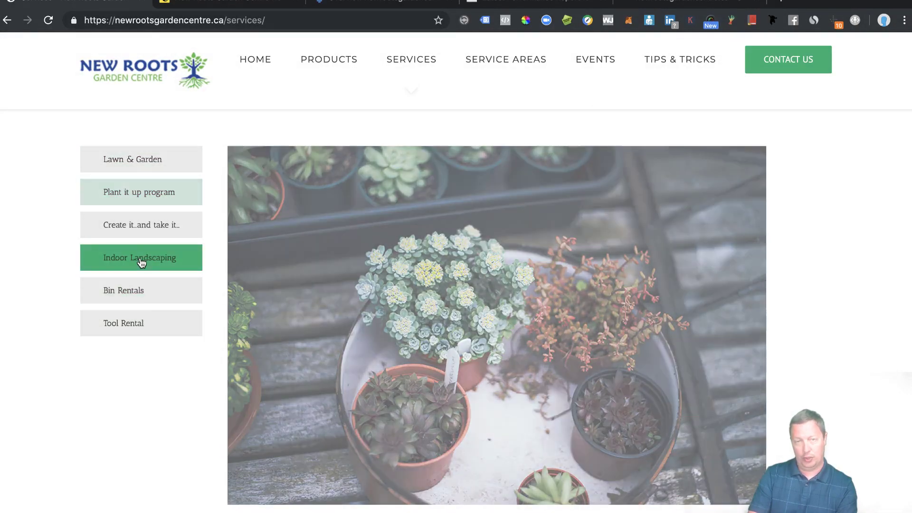
scroll(144, 307, down, 10)
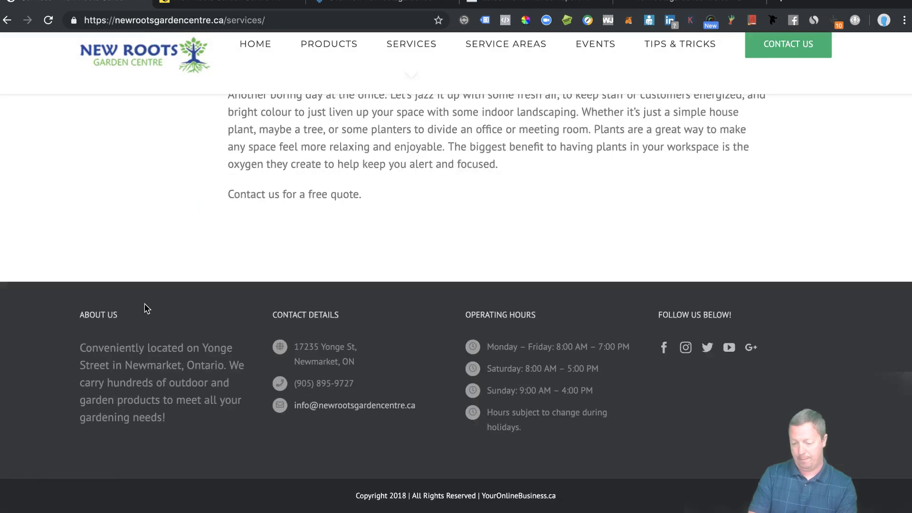
scroll(145, 307, up, 12)
scroll(144, 304, up, 5)
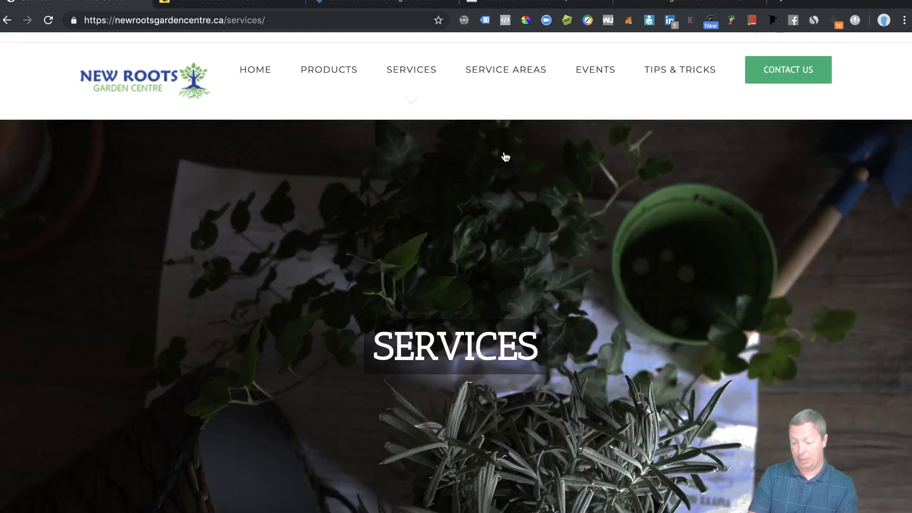
Open the Events page and examine the listed workshops and parties.
click(594, 81)
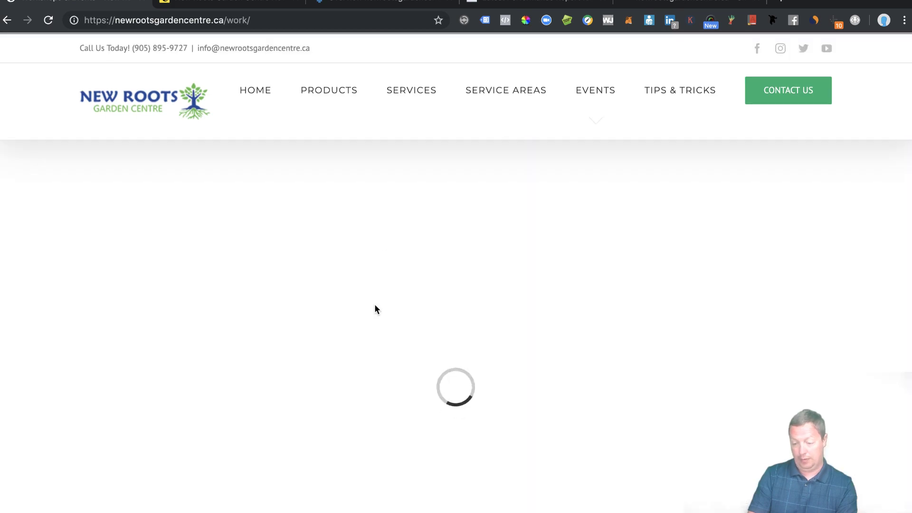
scroll(375, 309, down, 5)
scroll(376, 309, down, 10)
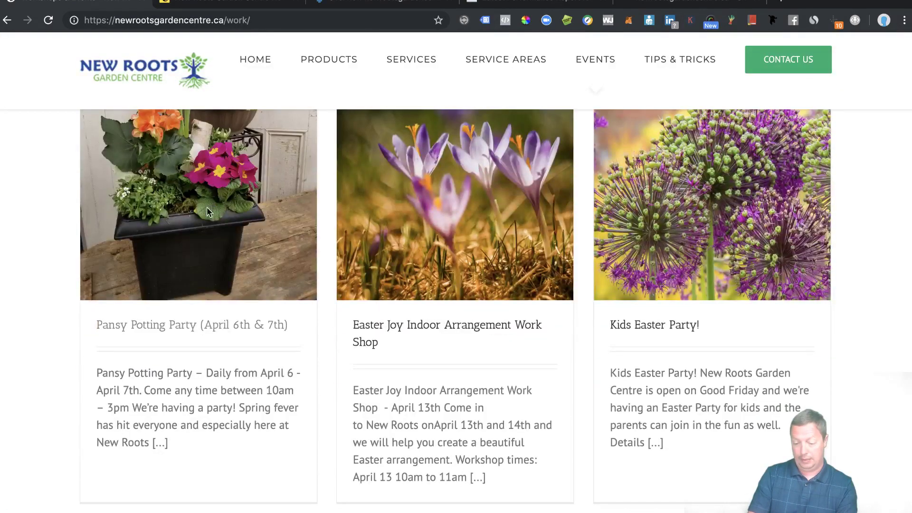
Open the Pansy Potting Party event and examine its description, date and location details, banner and footer.
click(206, 198)
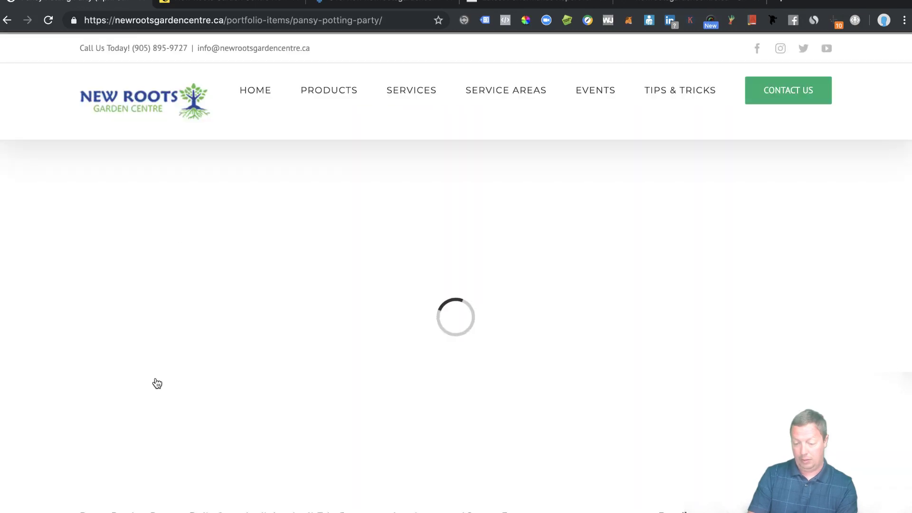
scroll(157, 383, down, 8)
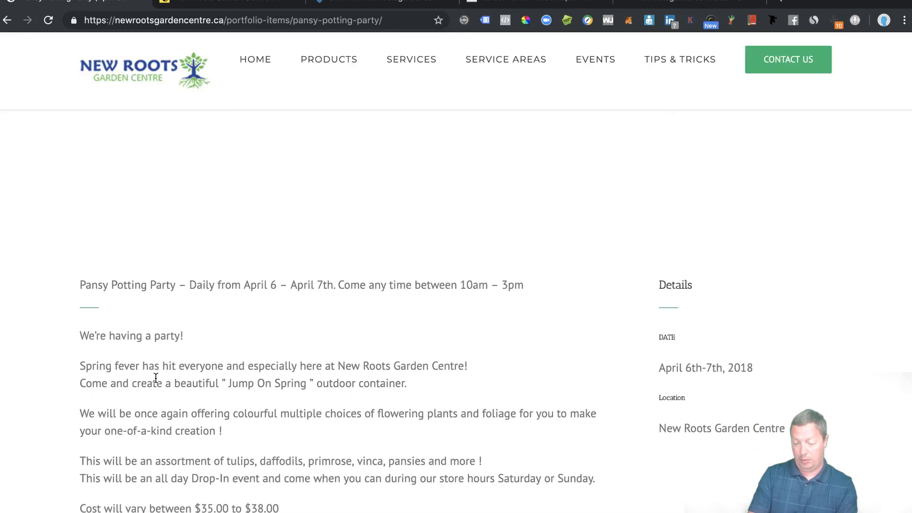
scroll(156, 378, down, 1)
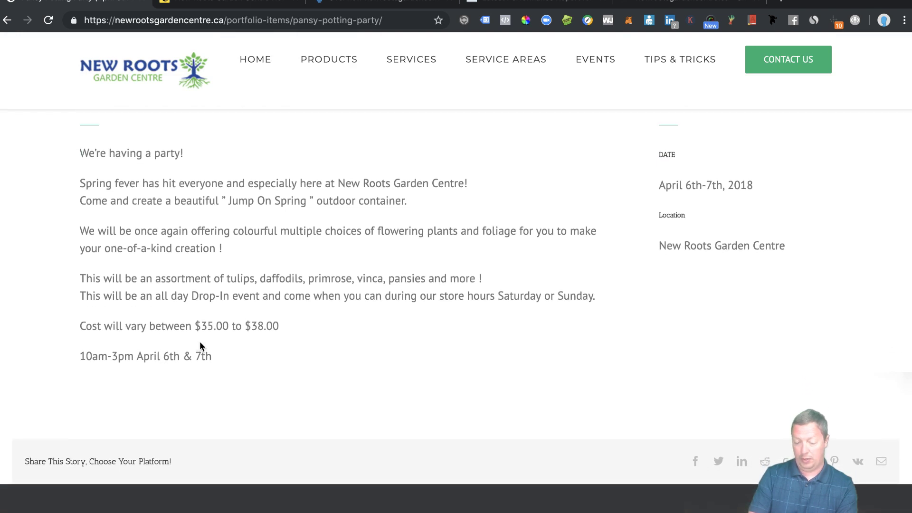
scroll(318, 340, down, 1)
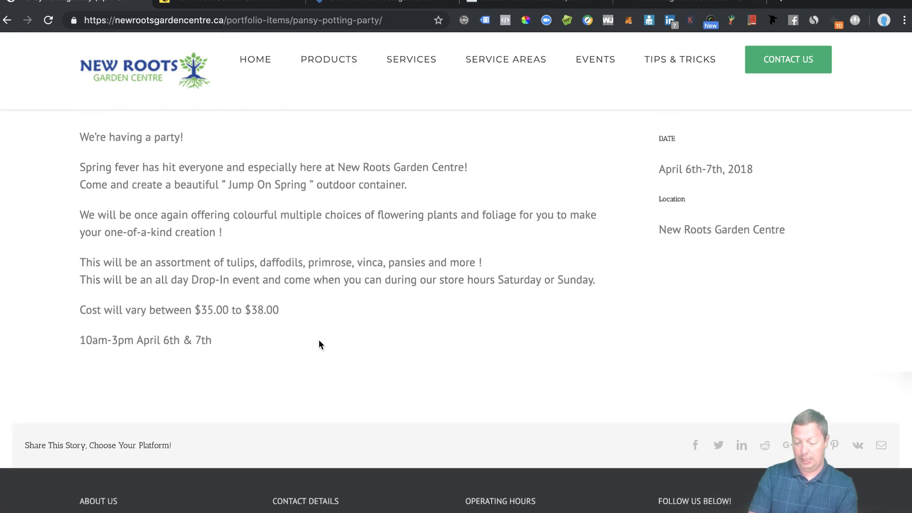
scroll(318, 340, up, 5)
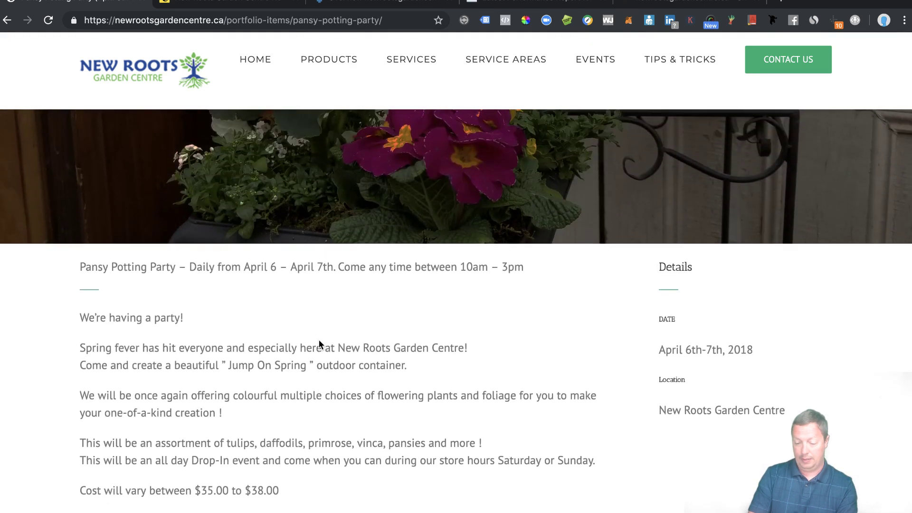
scroll(318, 341, up, 3)
scroll(318, 340, down, 5)
scroll(319, 341, up, 4)
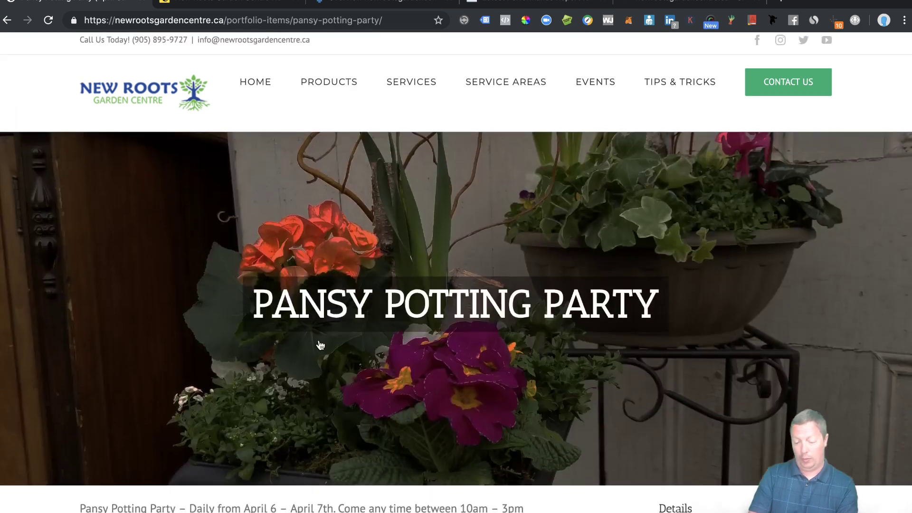
scroll(319, 341, down, 7)
scroll(319, 341, down, 2)
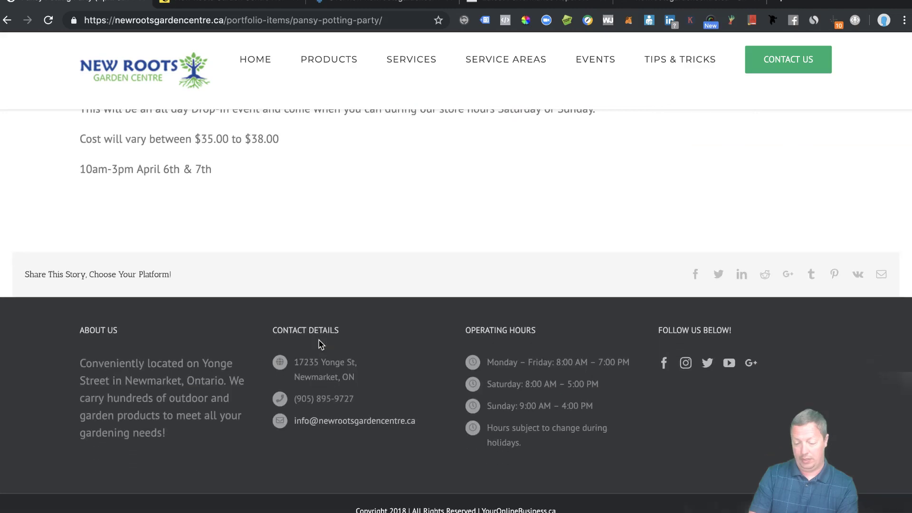
Open the Tips & Tricks page and view its posts on perennials that bloom in the fall and in summer.
scroll(319, 341, up, 10)
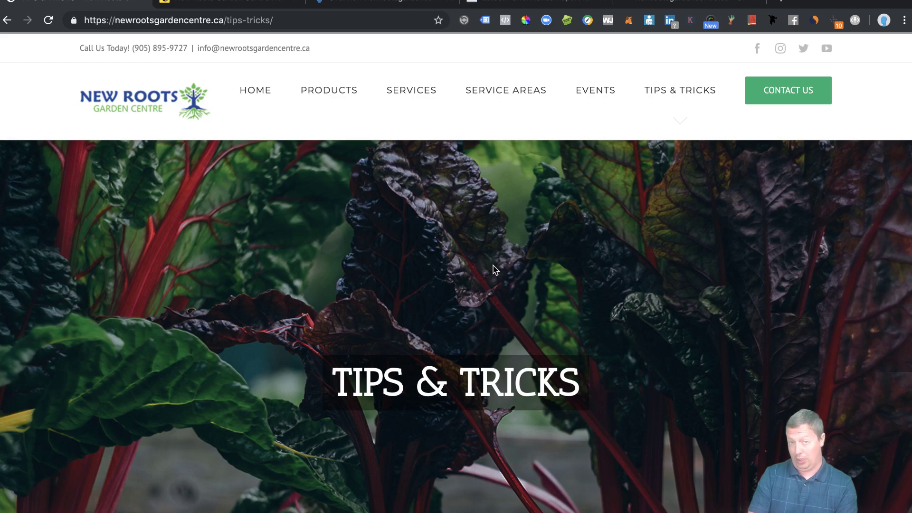
scroll(494, 269, down, 7)
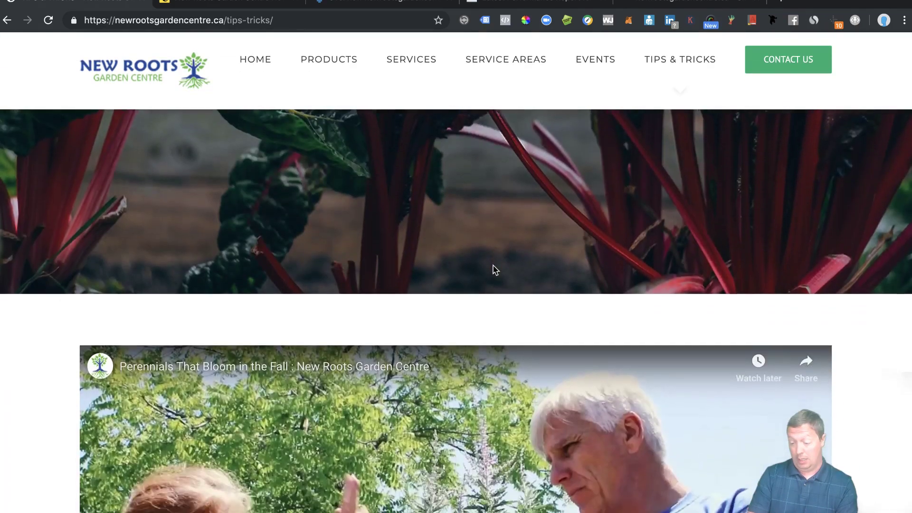
scroll(493, 270, down, 5)
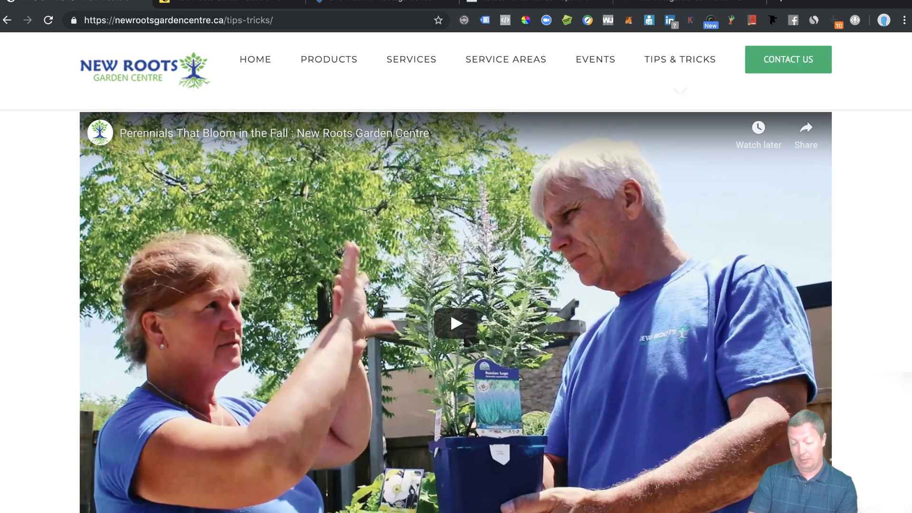
scroll(494, 269, down, 4)
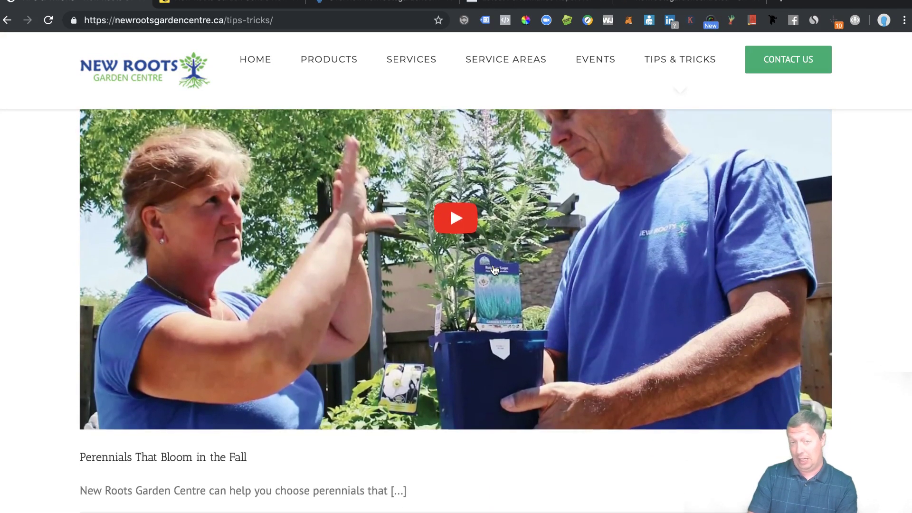
scroll(494, 269, down, 10)
scroll(494, 270, down, 3)
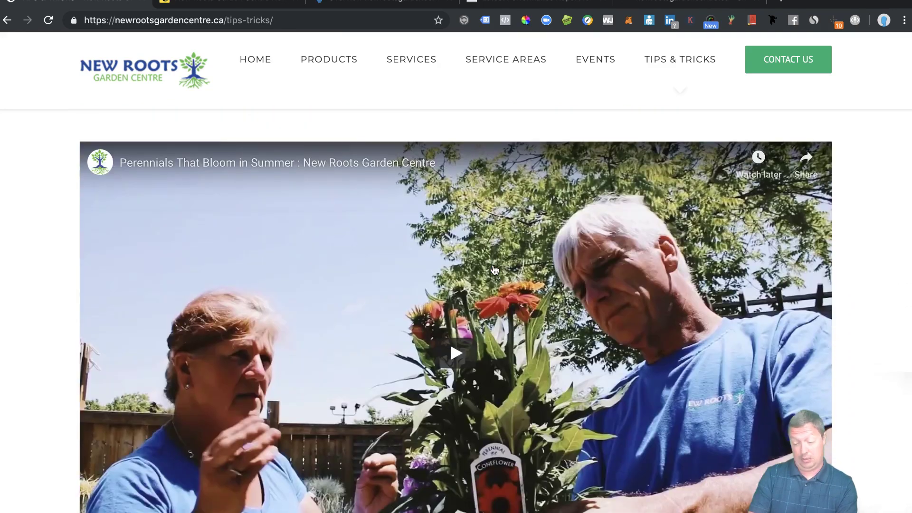
key(Home)
scroll(494, 269, up, 2)
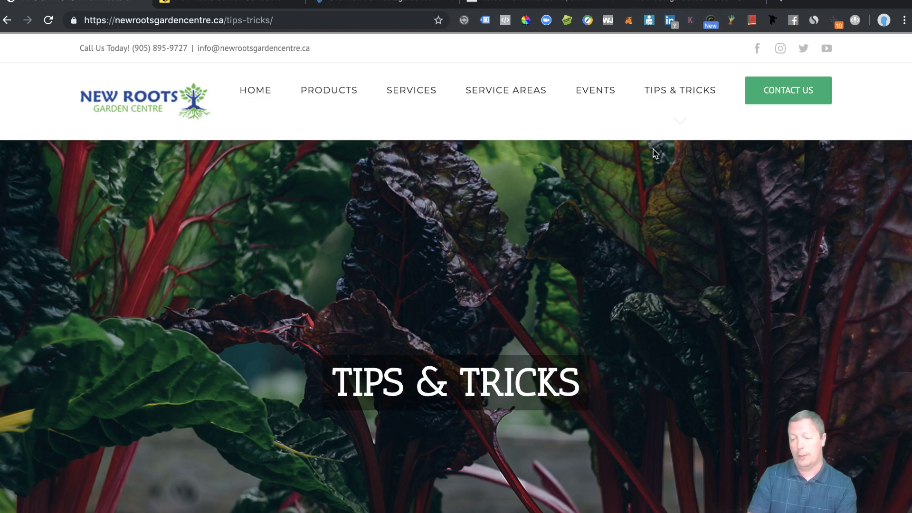
Browse the Tips & Tricks video posts through Spring Lawn Maintenance to How to Plant Perennials at the end.
scroll(598, 276, down, 7)
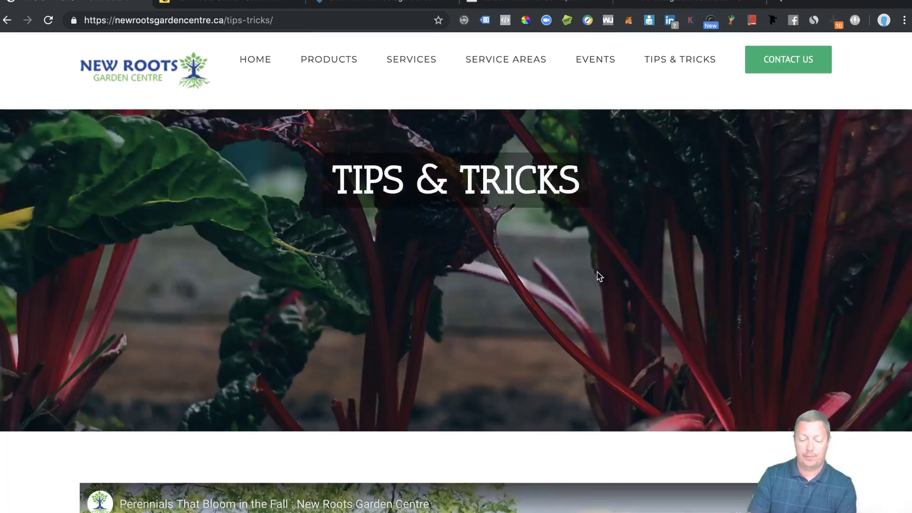
scroll(599, 277, down, 5)
scroll(599, 277, down, 20)
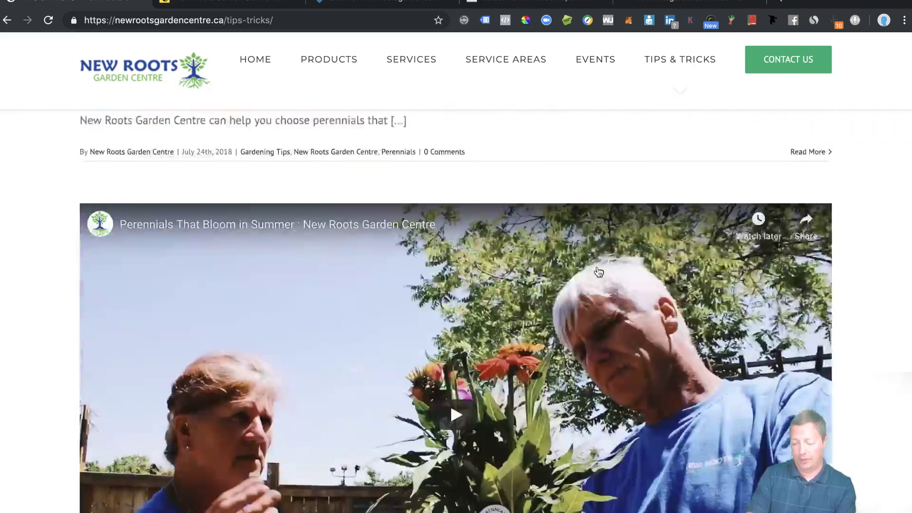
scroll(599, 272, up, 1)
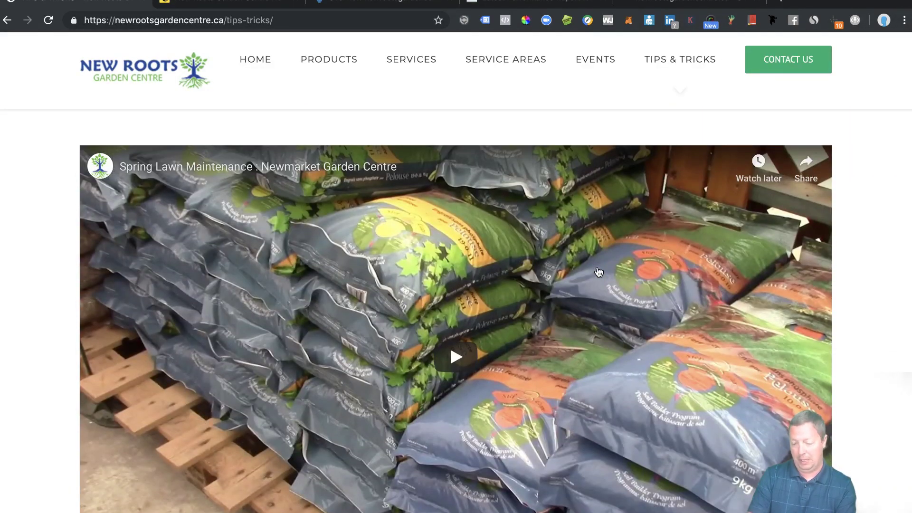
scroll(599, 272, down, 10)
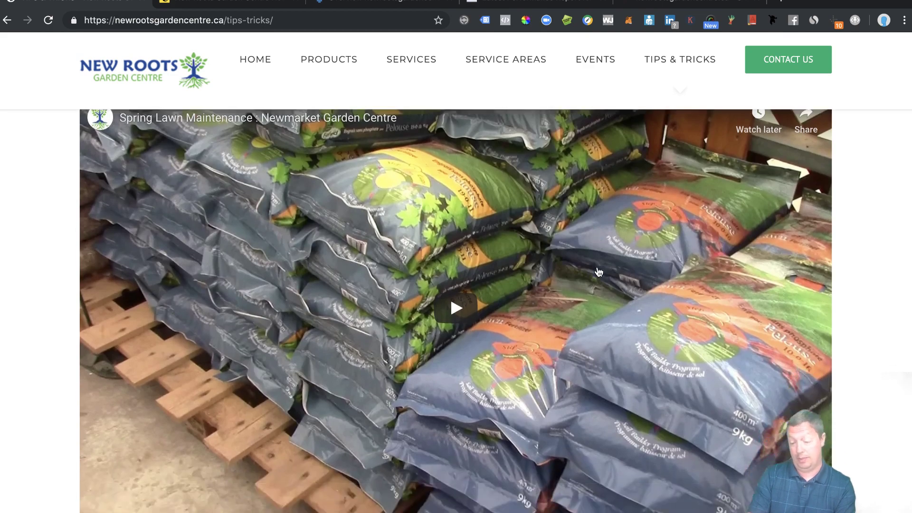
scroll(598, 271, down, 4)
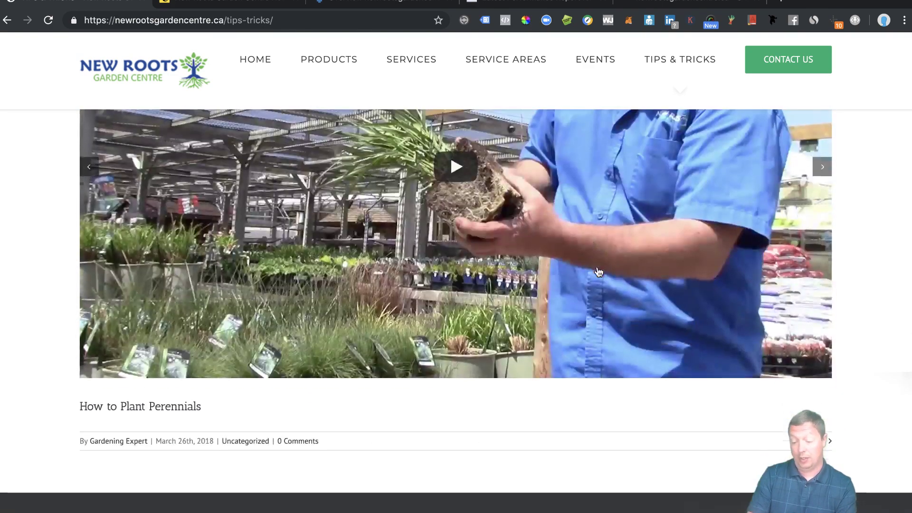
scroll(599, 271, up, 20)
scroll(598, 271, up, 15)
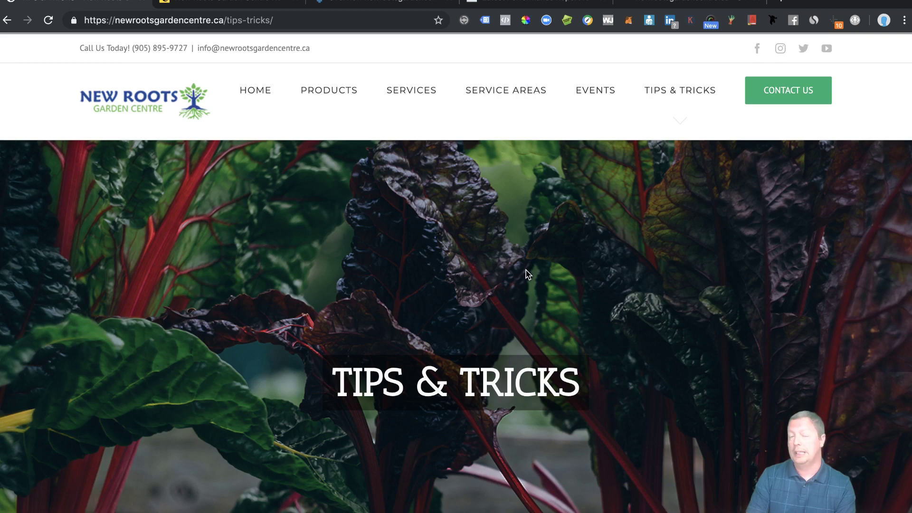
Look again at the Tips & Tricks banner and the Perennials That Bloom in the Fall video post.
scroll(526, 275, down, 10)
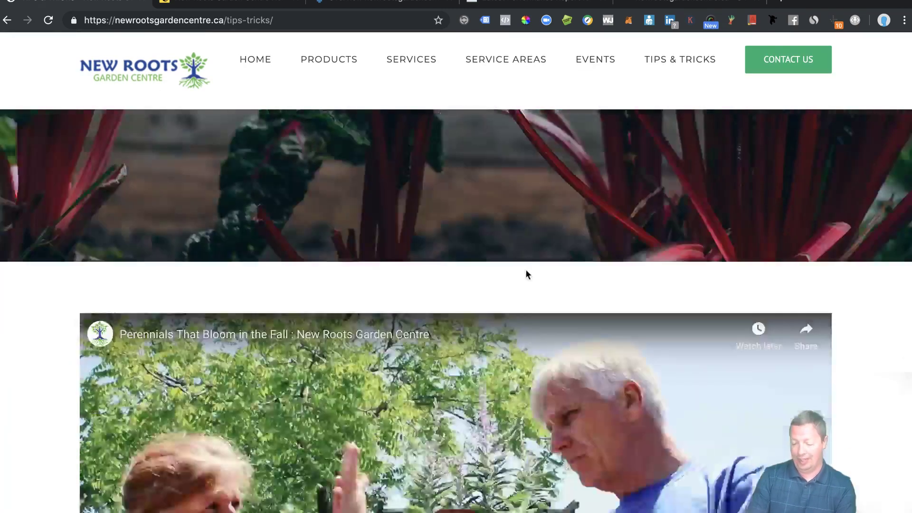
scroll(526, 275, down, 3)
scroll(526, 275, up, 8)
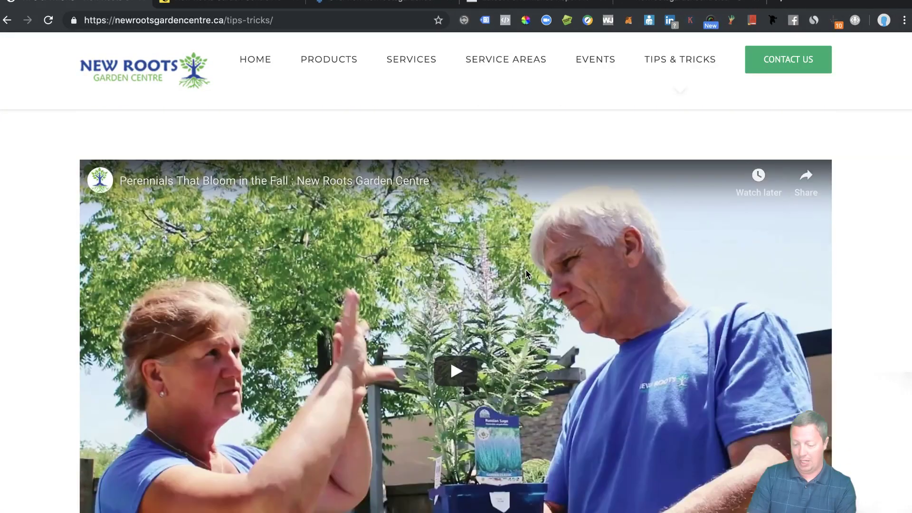
scroll(526, 275, down, 2)
scroll(526, 275, down, 1)
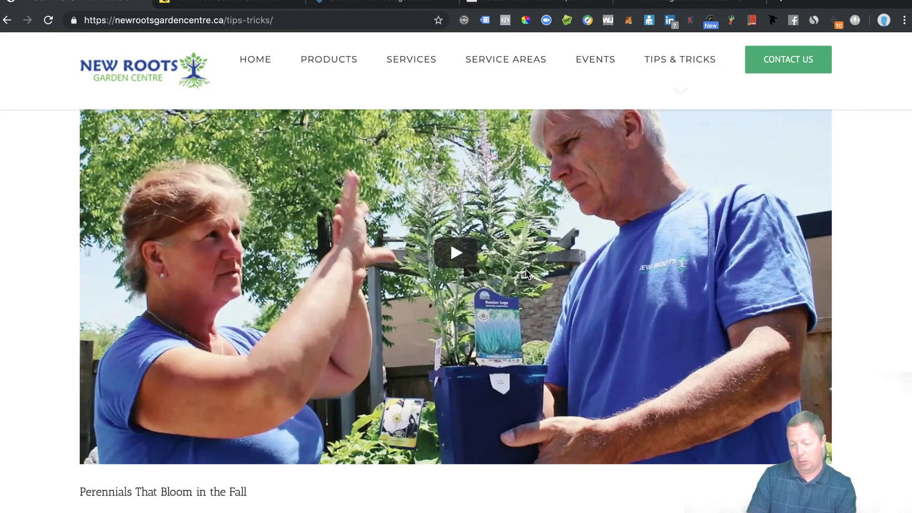
scroll(526, 275, down, 1)
scroll(527, 275, up, 10)
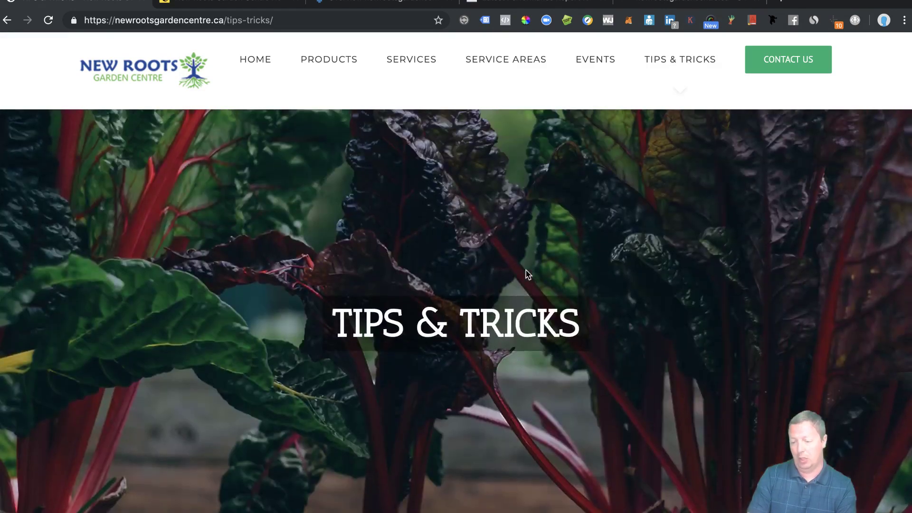
scroll(526, 275, up, 2)
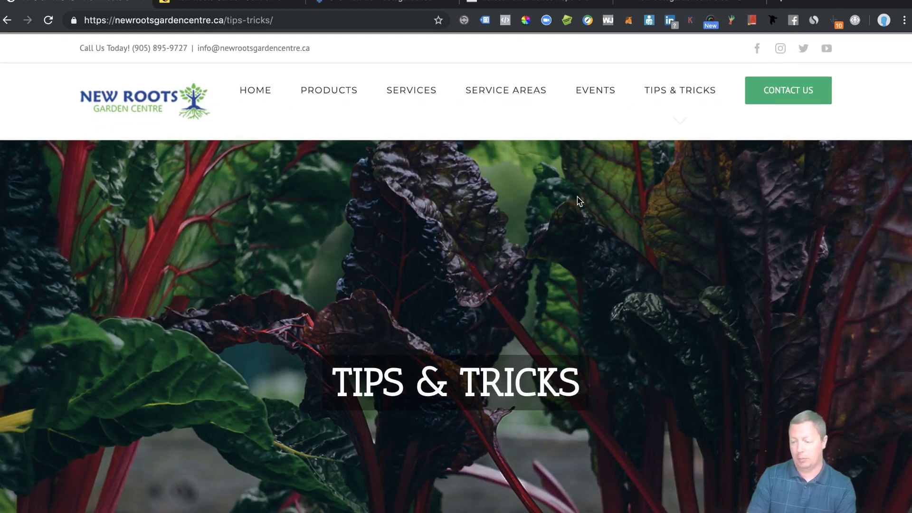
Open the Contact Us page and examine its banner, contact details, opening hours and directions video.
click(785, 107)
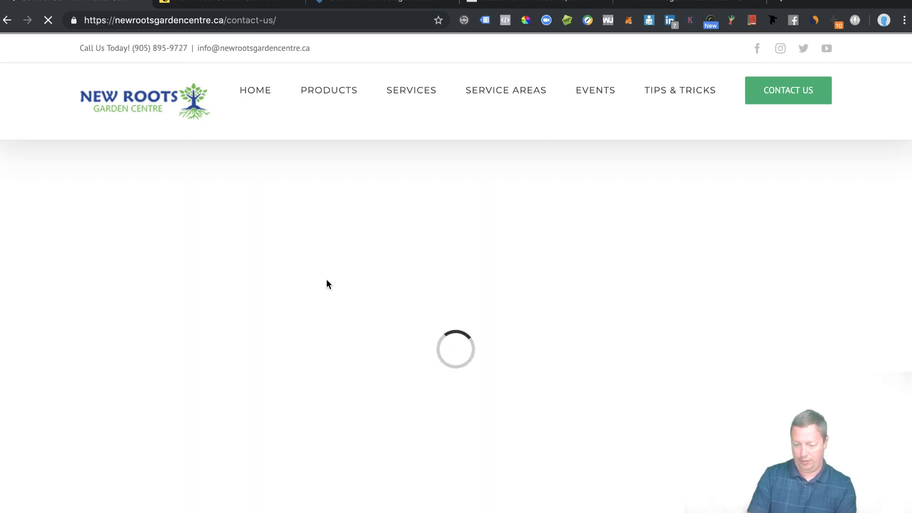
scroll(327, 284, down, 3)
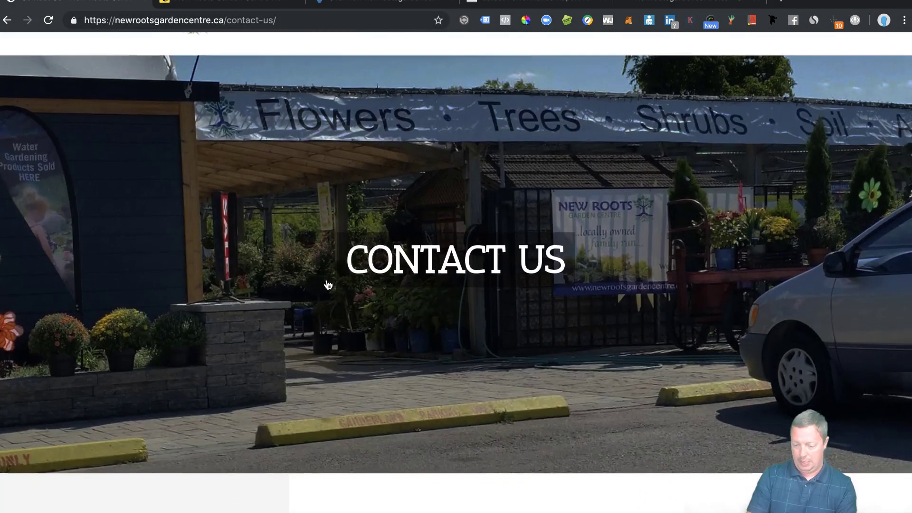
scroll(327, 284, up, 3)
scroll(327, 284, down, 9)
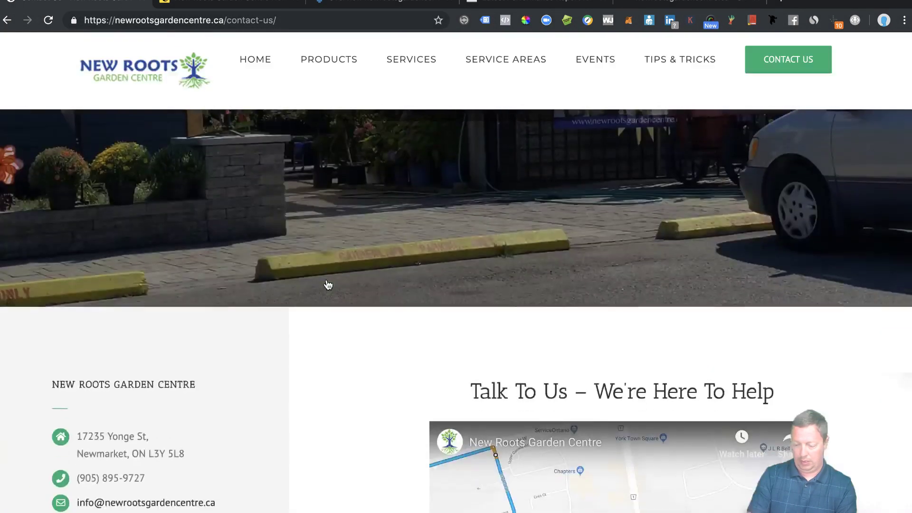
scroll(327, 284, down, 1)
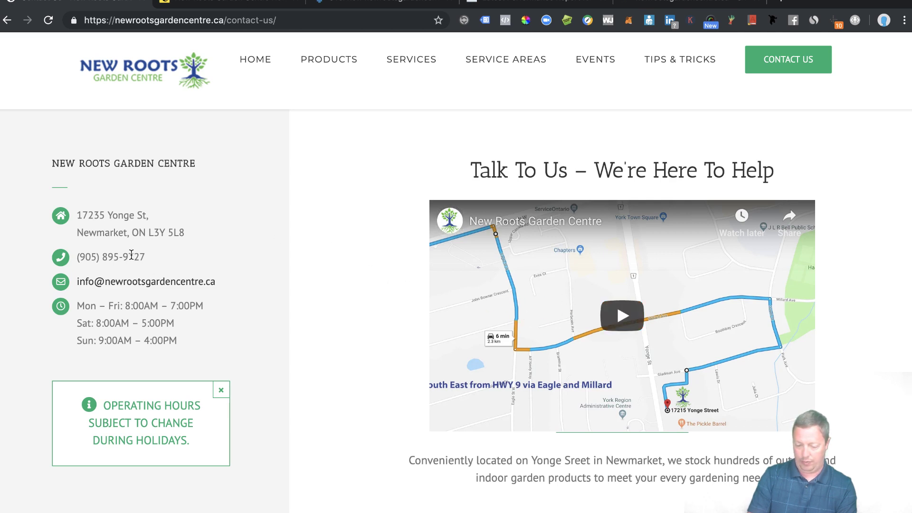
click(145, 285)
scroll(326, 386, down, 3)
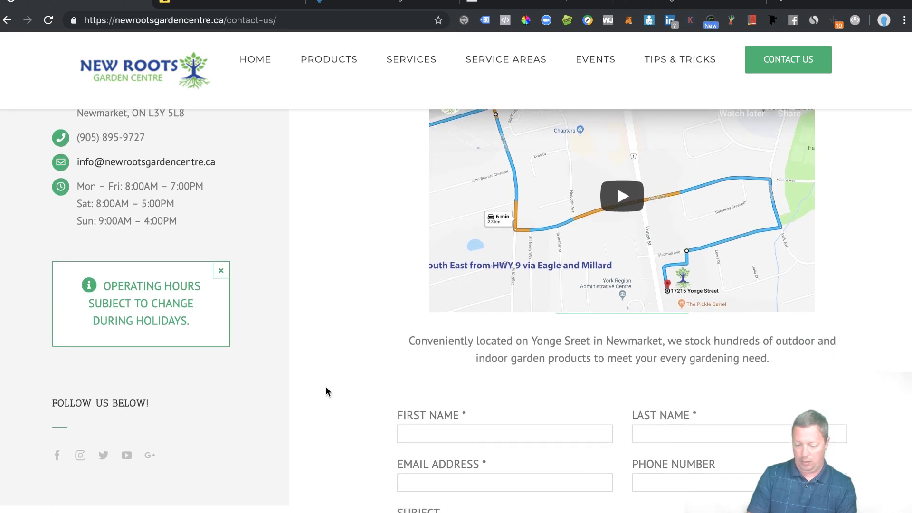
Examine the contact form's fields, the location map and the footer of the Contact Us page.
scroll(326, 388, down, 5)
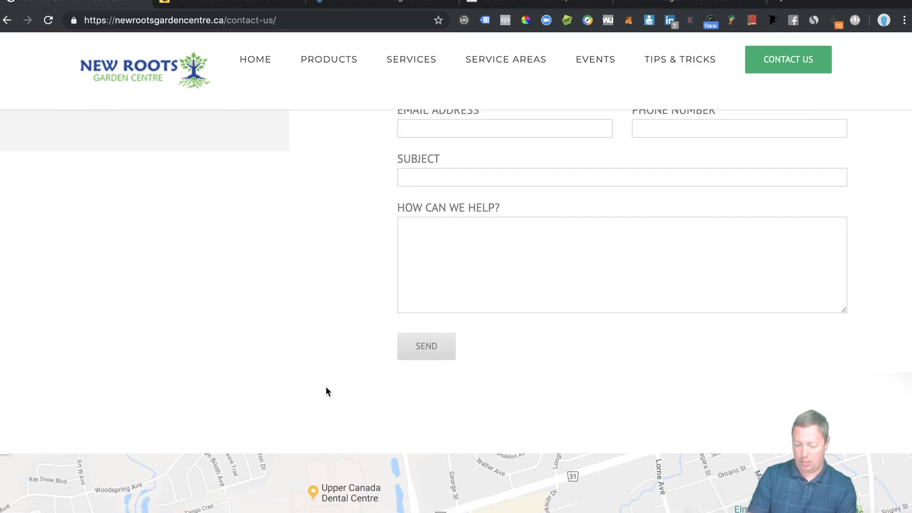
scroll(327, 388, up, 5)
scroll(326, 388, down, 10)
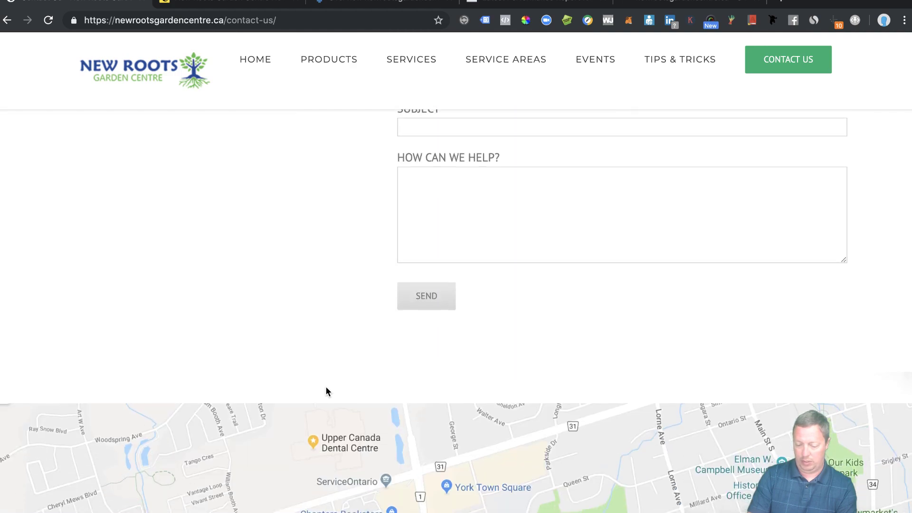
scroll(326, 391, down, 7)
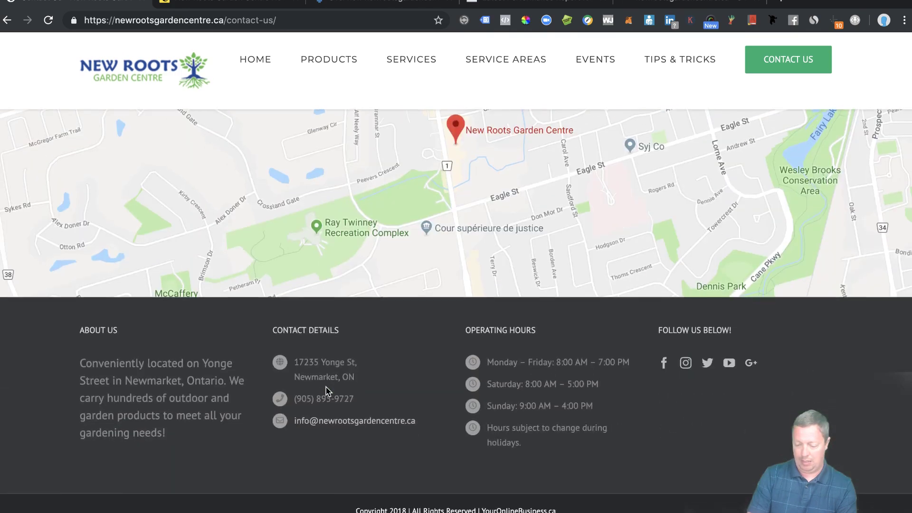
Check the Contact Us page for tracking tags with Google Tag Assistant, reloading the page and viewing the tag analysis again.
scroll(326, 391, up, 13)
scroll(326, 388, up, 15)
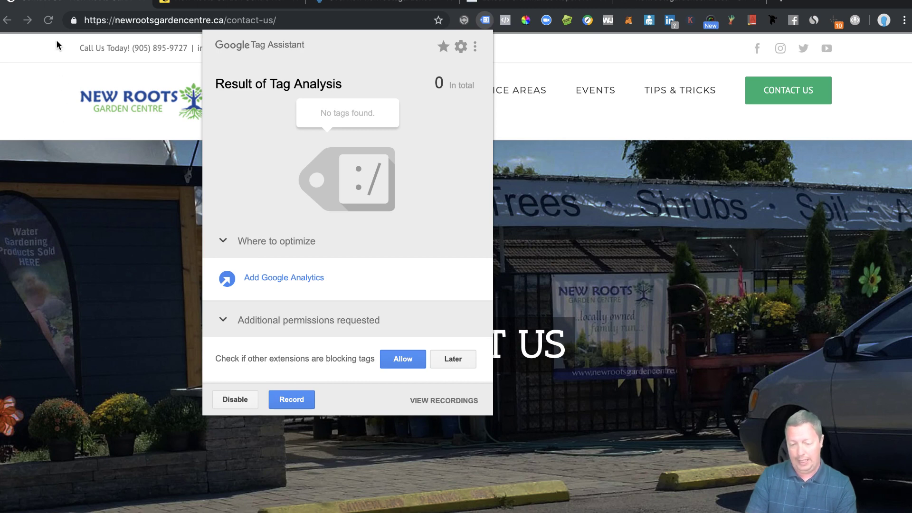
click(48, 20)
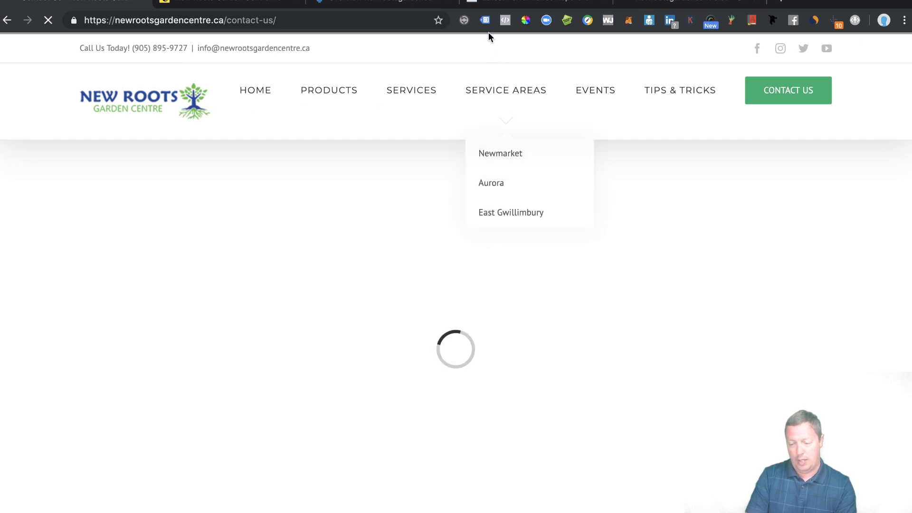
click(485, 23)
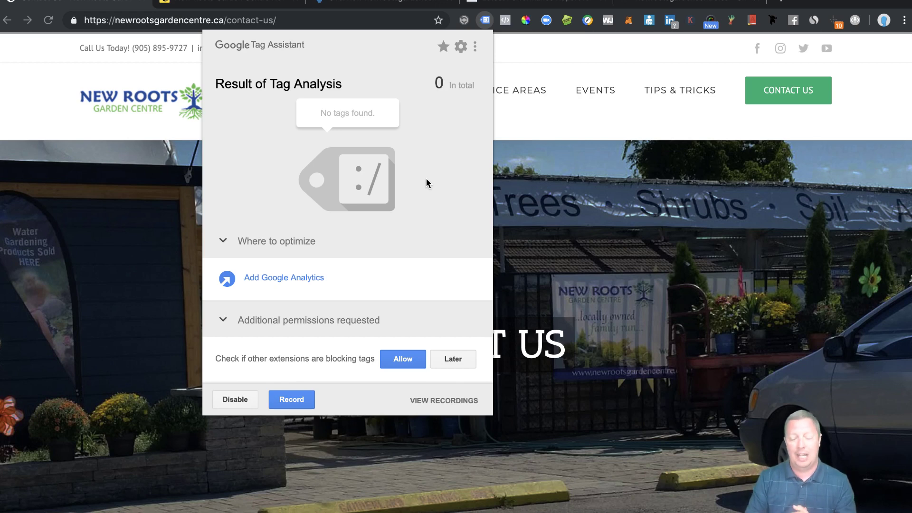
Close the tag analysis and check the Contact Us page for Facebook pixels with Facebook Pixel Helper.
click(525, 48)
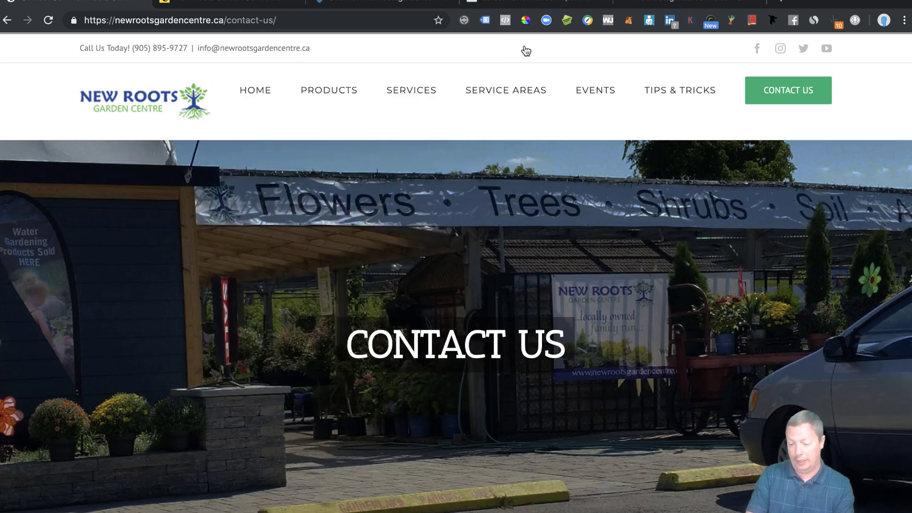
click(506, 22)
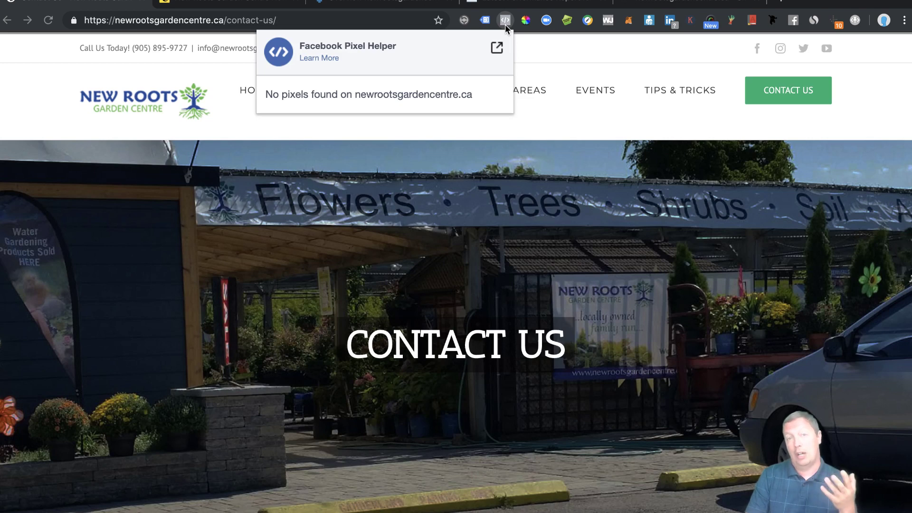
click(530, 44)
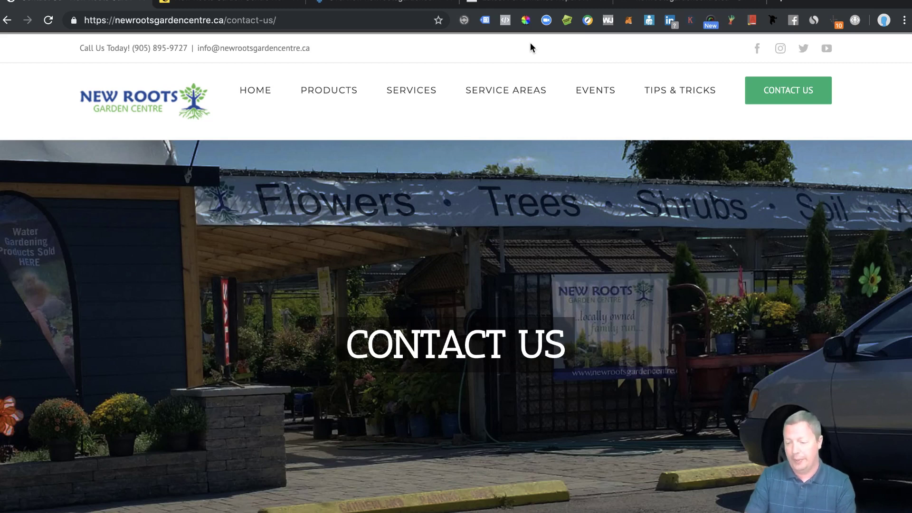
Return to the New Roots Garden Centre homepage and close the mailing list subscription page.
click(256, 94)
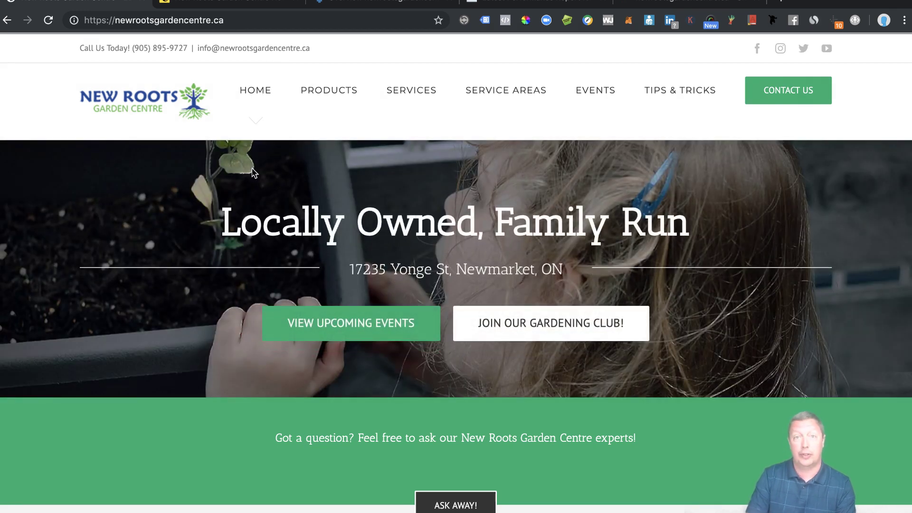
click(263, 3)
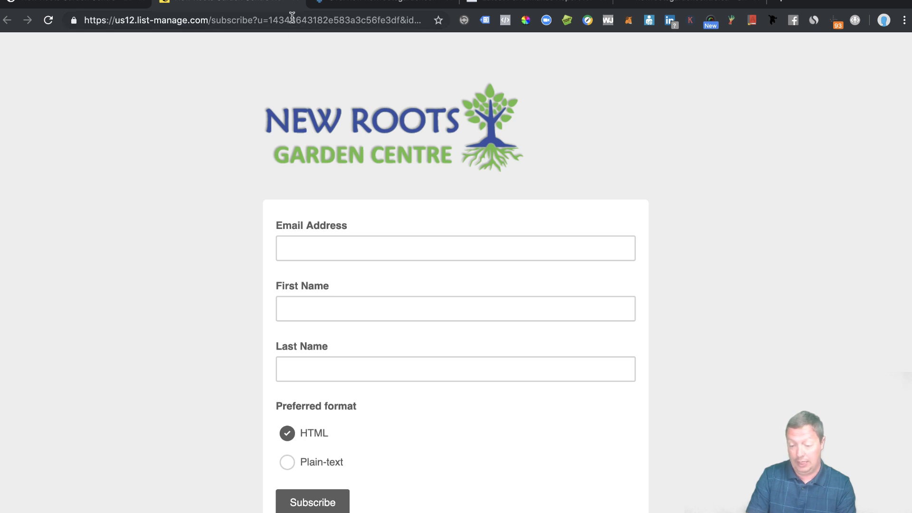
click(296, 3)
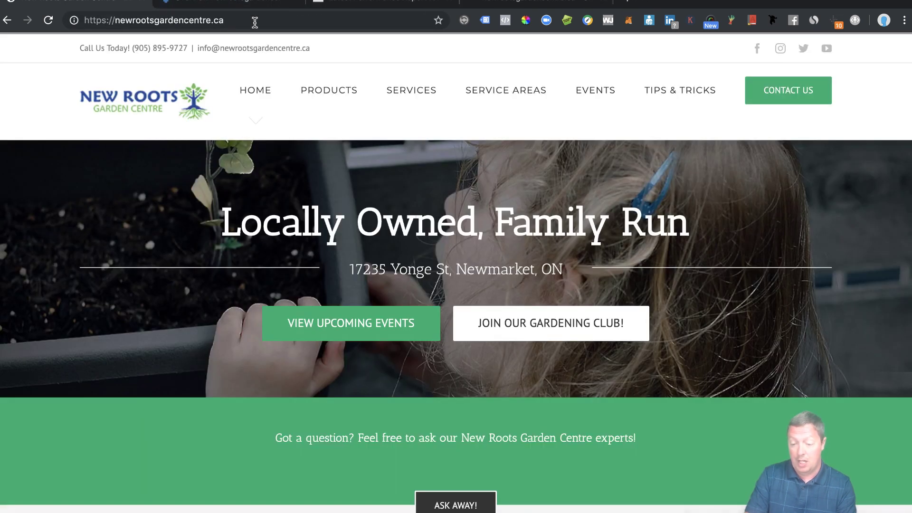
Switch to the Siteliner report for newrootsgardencentre.ca and examine its page summary, duplicate content breakdown and average page size comparison.
click(260, 7)
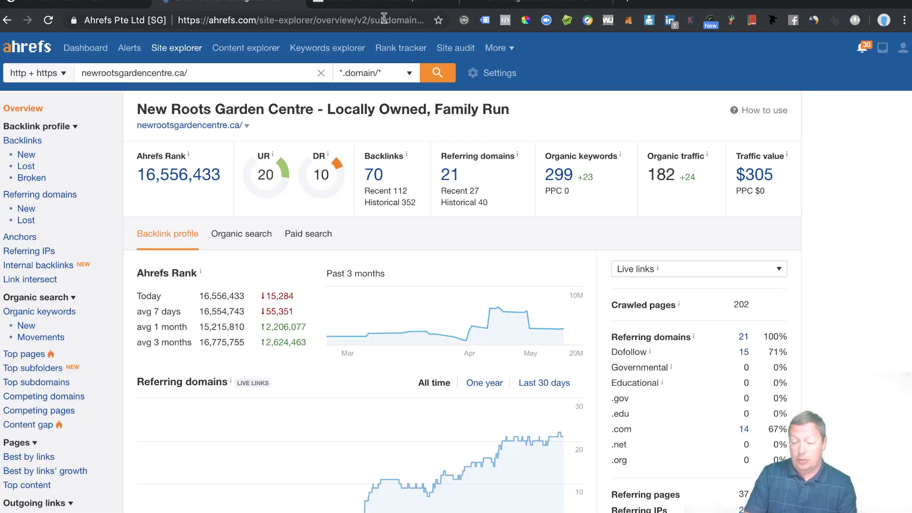
click(401, 4)
click(519, 5)
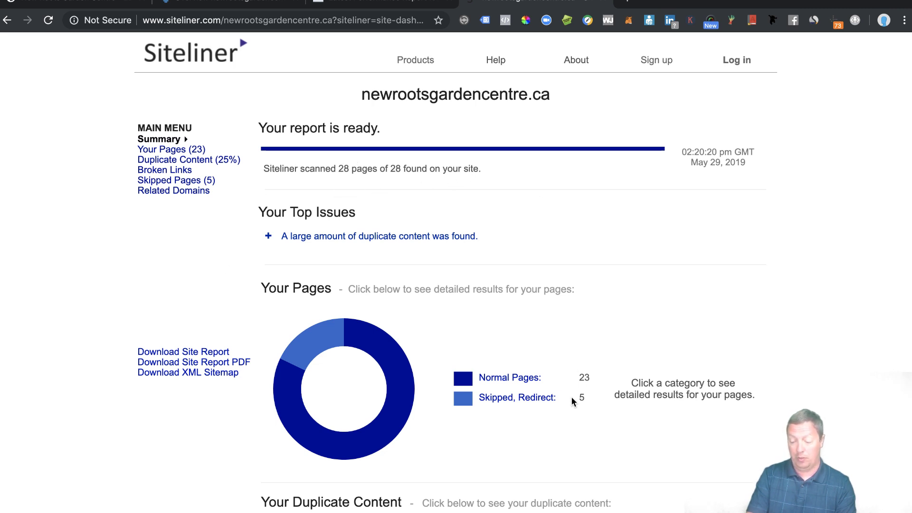
scroll(574, 418, down, 10)
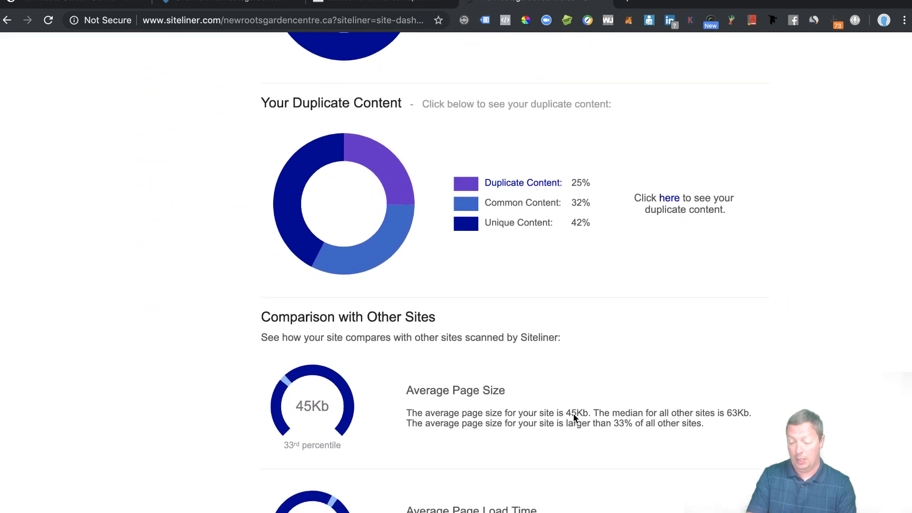
scroll(574, 412, down, 3)
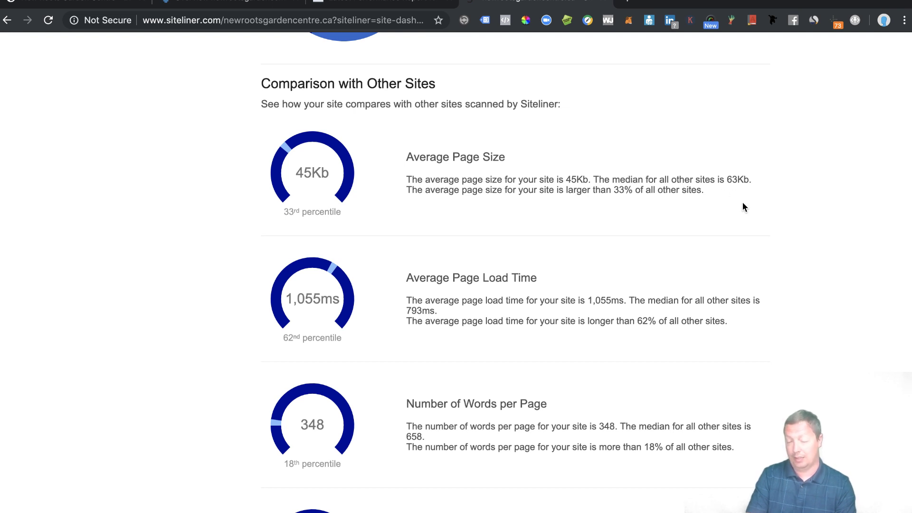
Examine Siteliner's comparisons for page load time, words per page, text to HTML ratio, duplicate and common content, and links per page.
scroll(744, 207, down, 3)
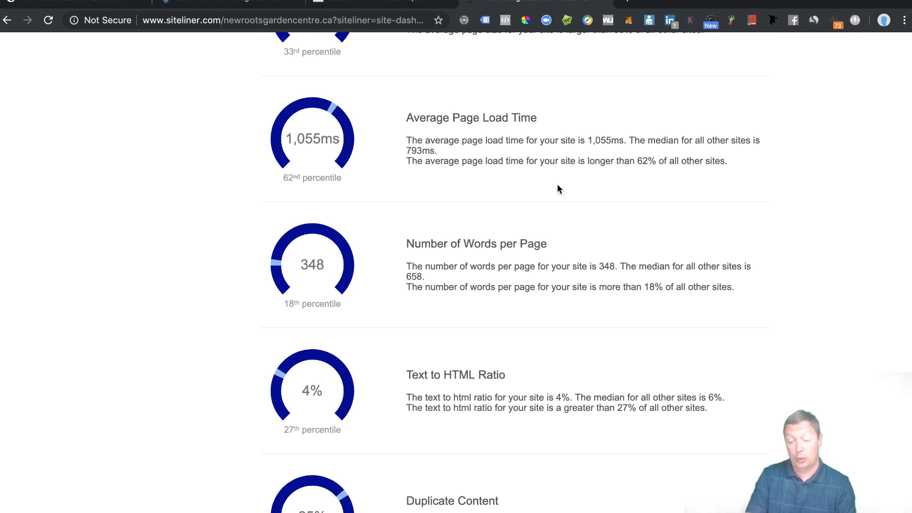
scroll(679, 199, down, 1)
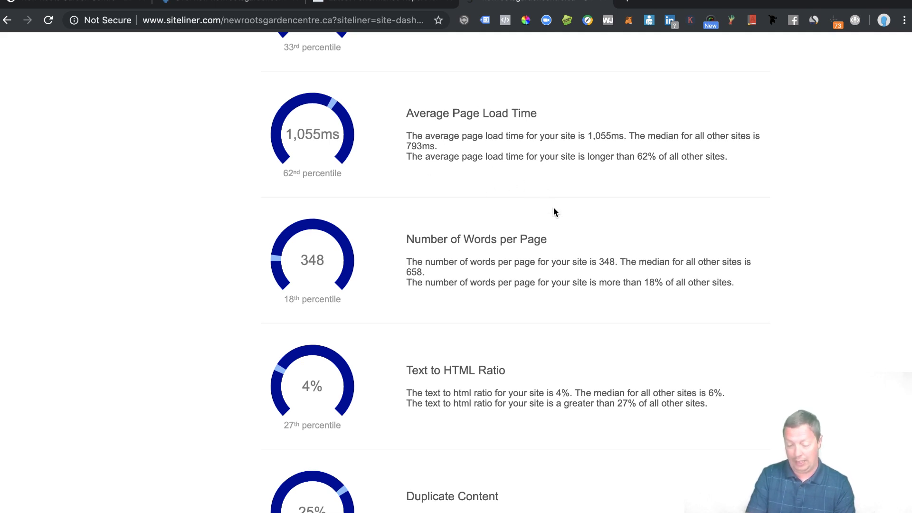
scroll(553, 207, down, 4)
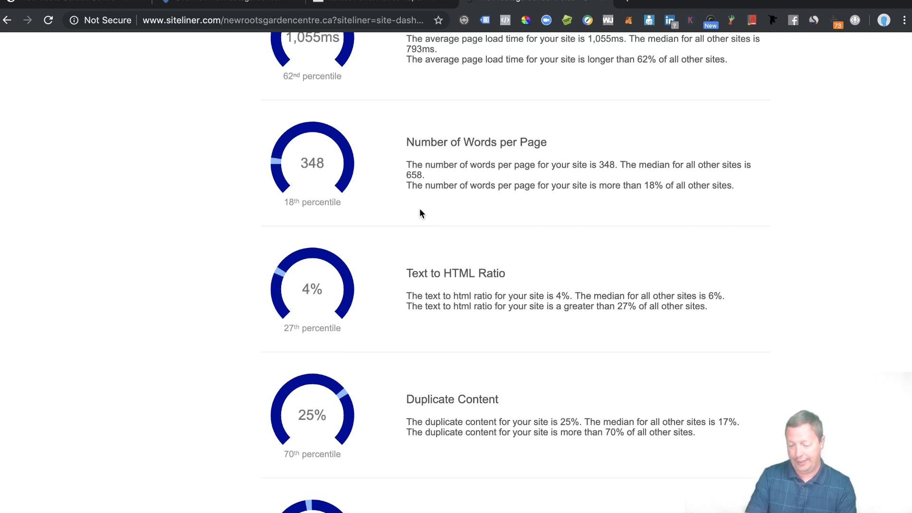
scroll(420, 209, down, 3)
scroll(420, 213, down, 2)
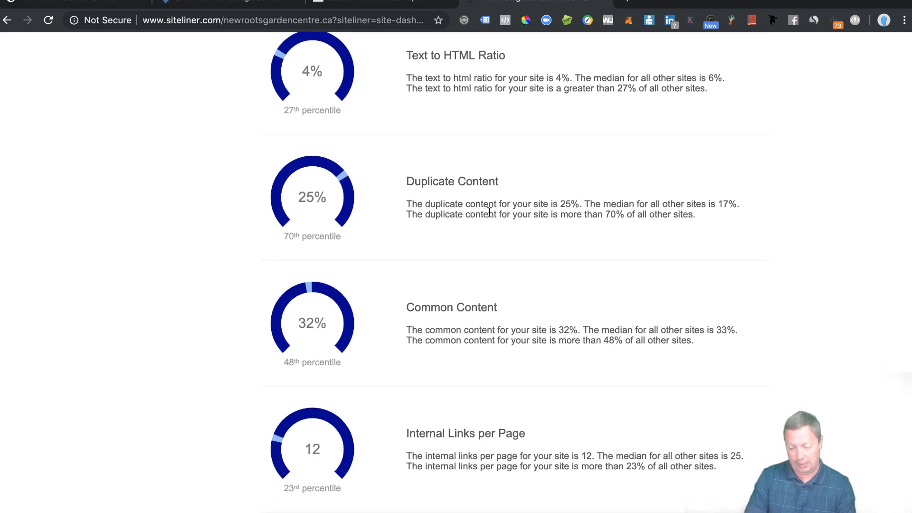
scroll(492, 169, down, 5)
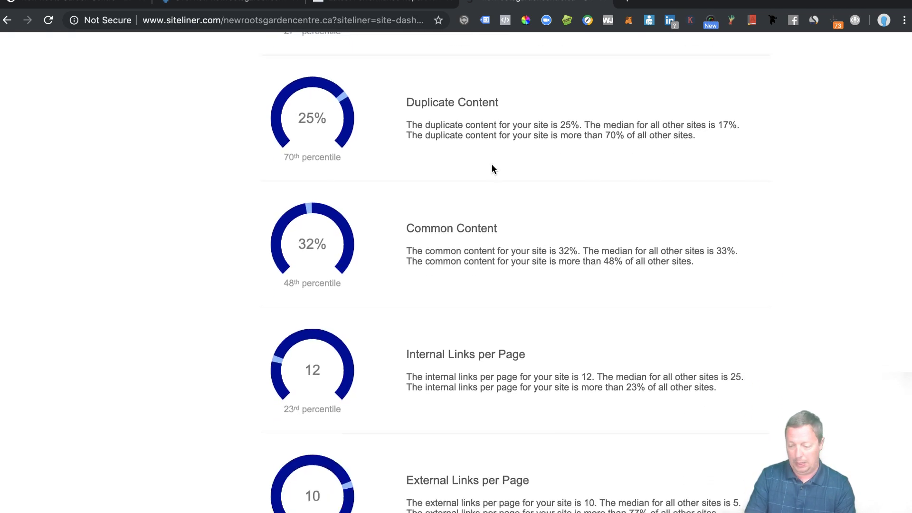
scroll(492, 166, down, 3)
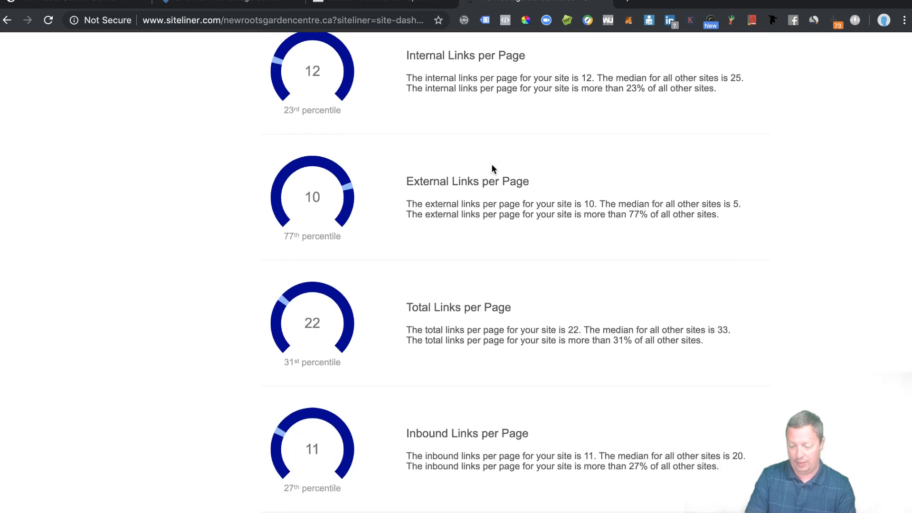
scroll(492, 166, up, 15)
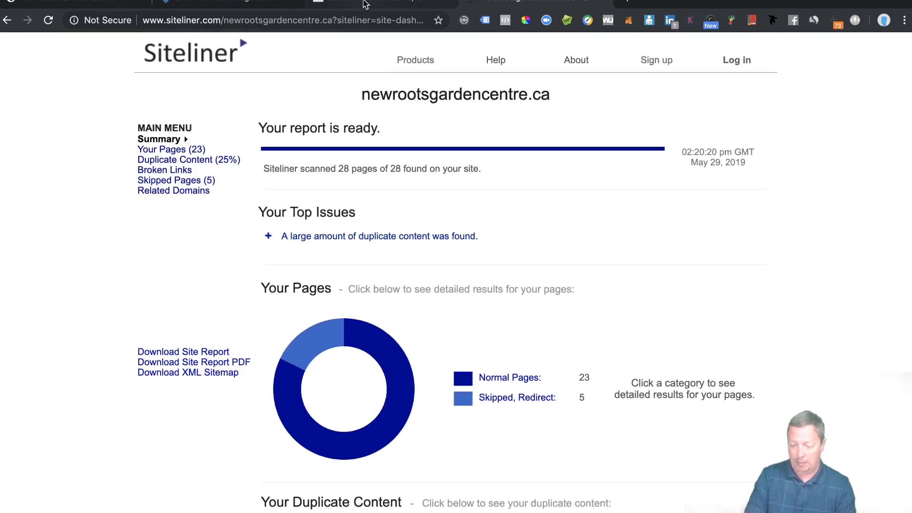
Switch to the GTmetrix performance report and examine its performance scores, page details and PageSpeed recommendations.
click(366, 4)
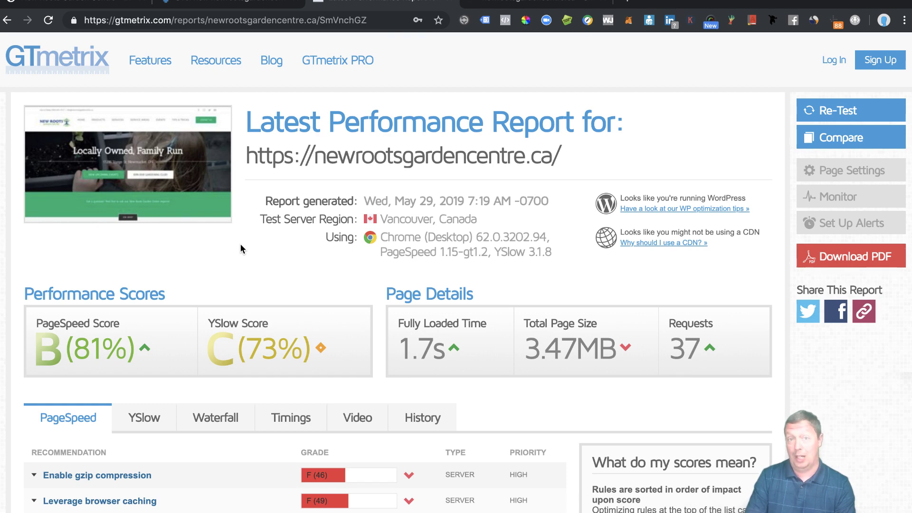
scroll(240, 249, down, 3)
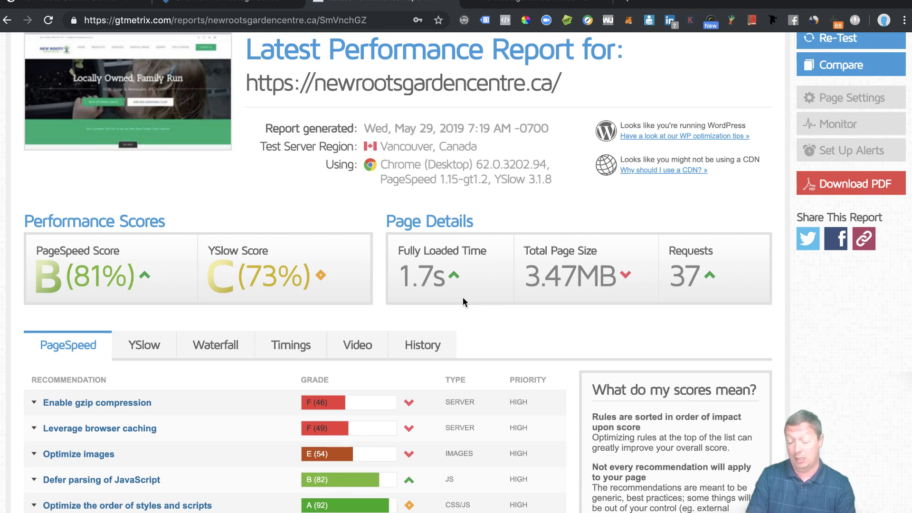
scroll(462, 302, down, 1)
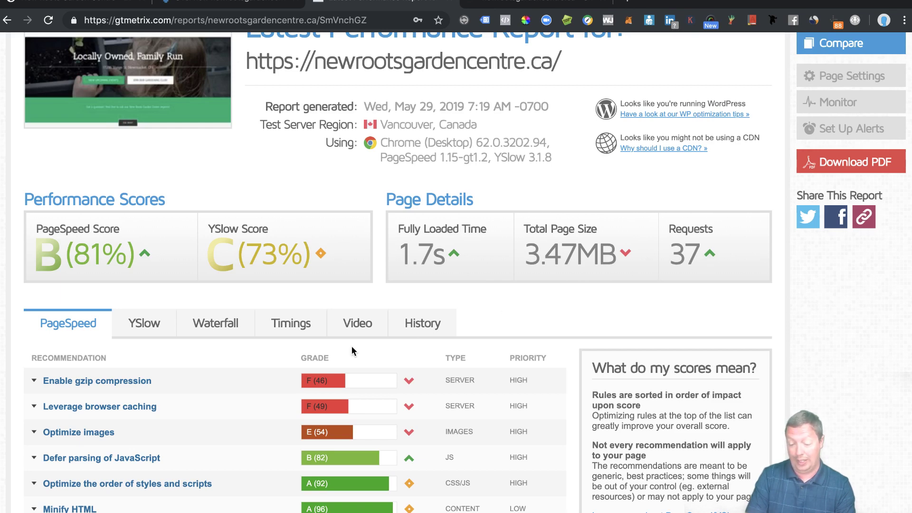
scroll(351, 350, down, 5)
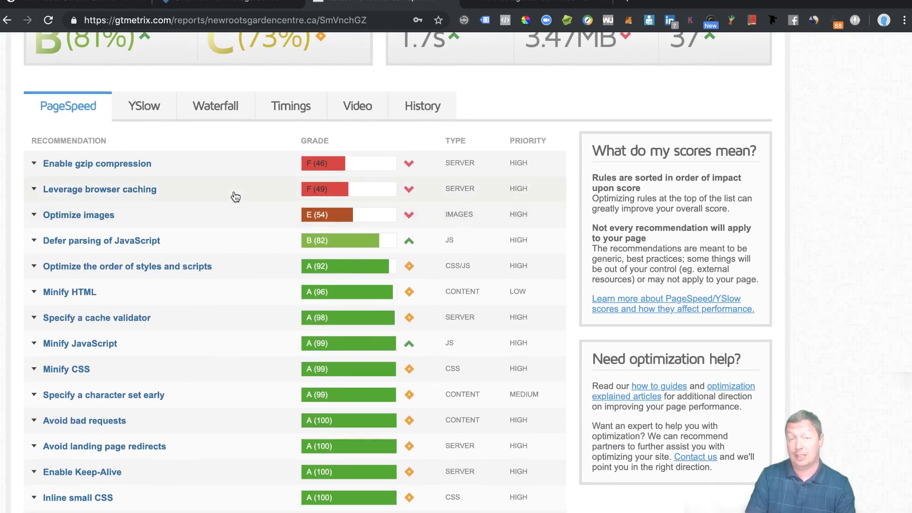
scroll(234, 198, up, 2)
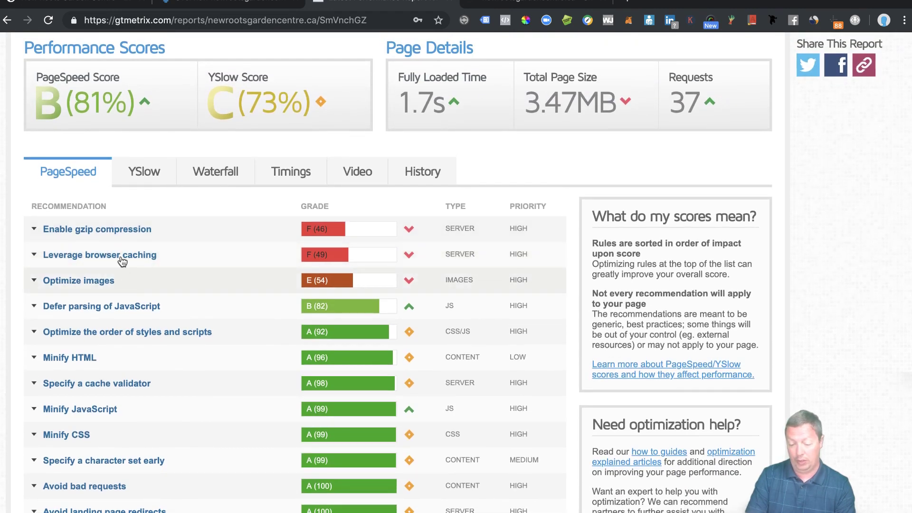
View the details of the Optimize images and Leverage browser caching recommendations, collapsing each one again.
click(212, 291)
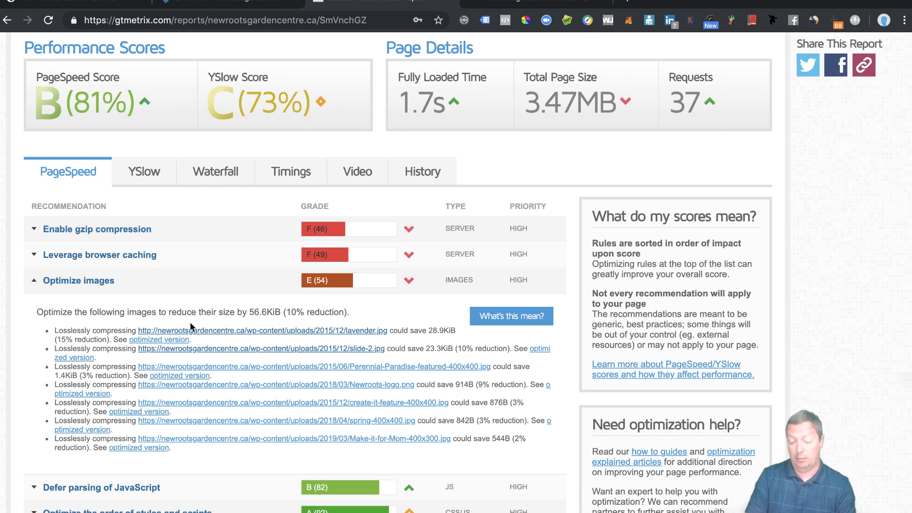
click(199, 279)
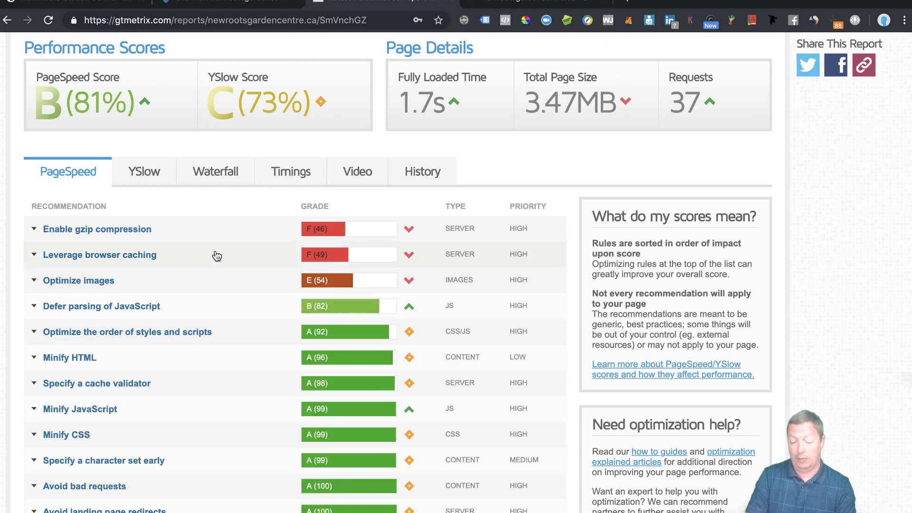
click(217, 256)
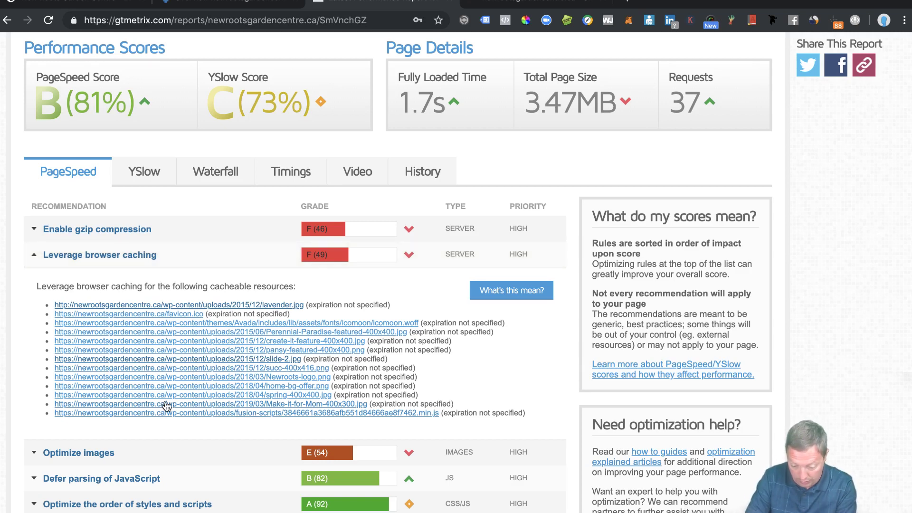
click(191, 263)
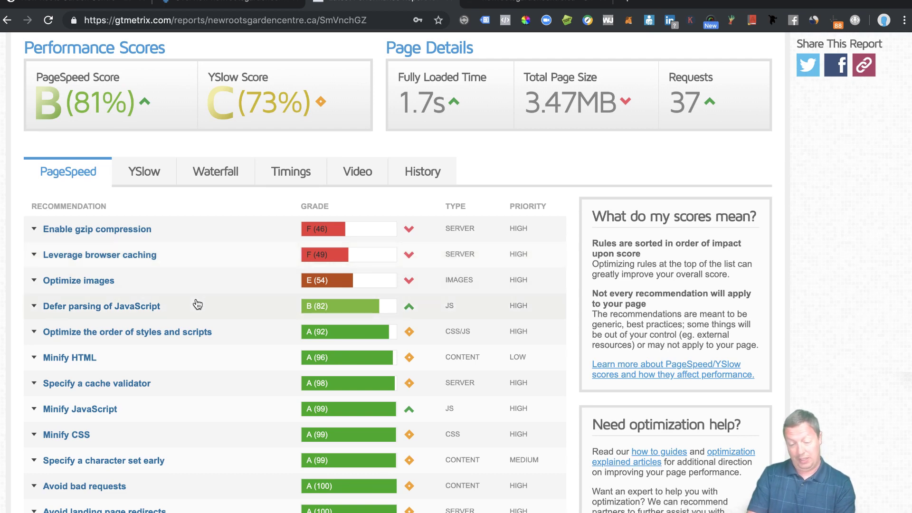
Compare the PageSpeed and YSlow scores with their averages in the GTmetrix report.
mouse_move(146, 109)
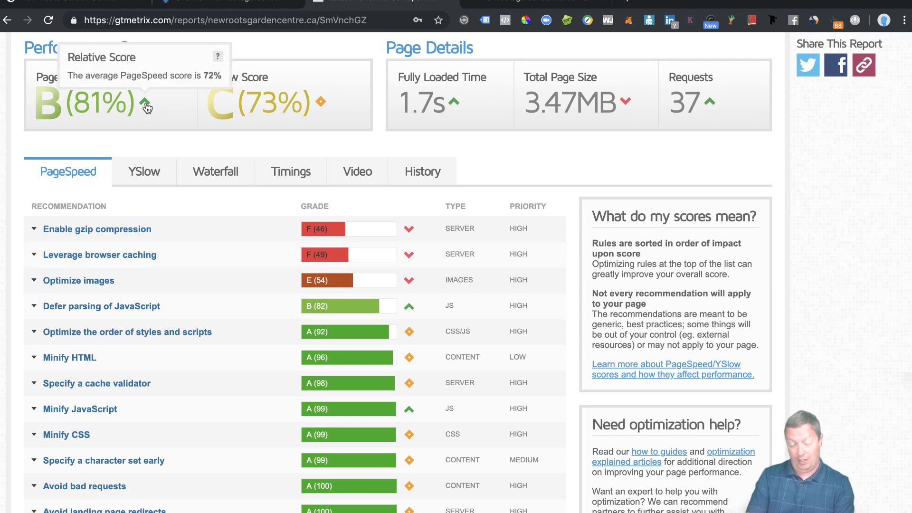
scroll(146, 108, up, 3)
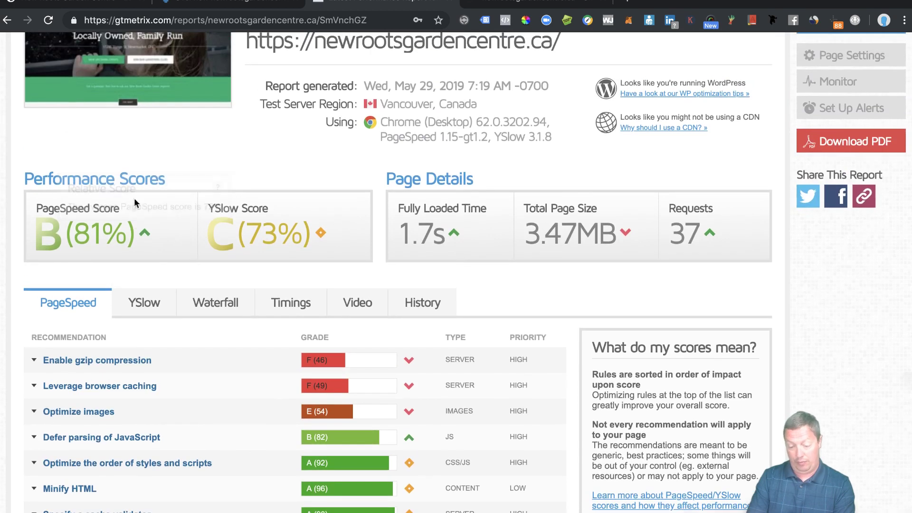
mouse_move(145, 238)
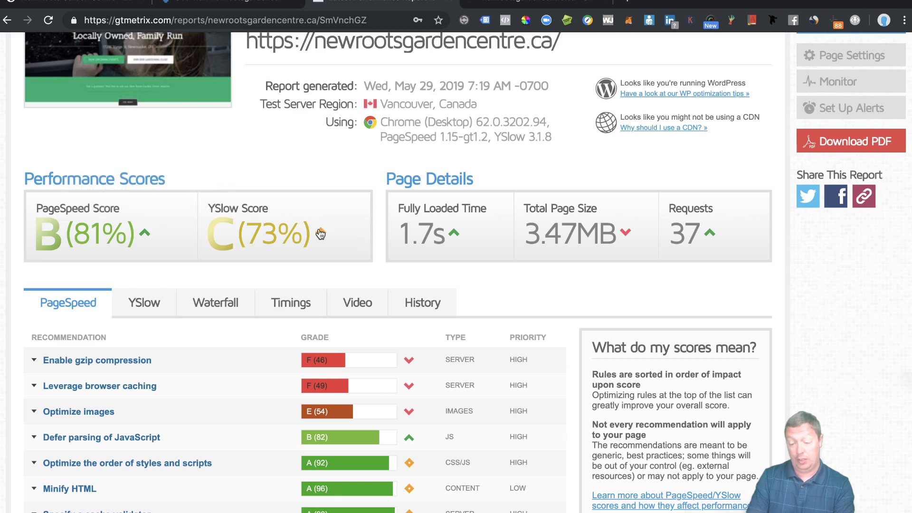
mouse_move(318, 235)
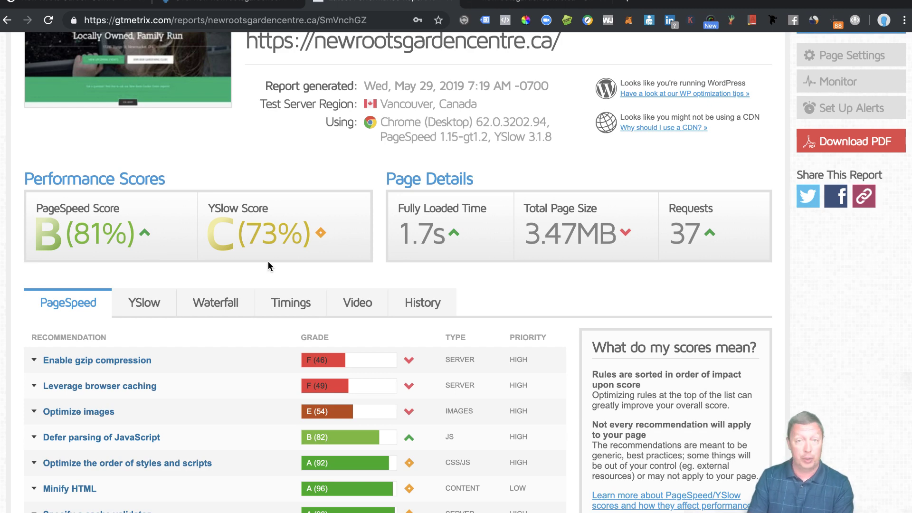
scroll(269, 266, up, 3)
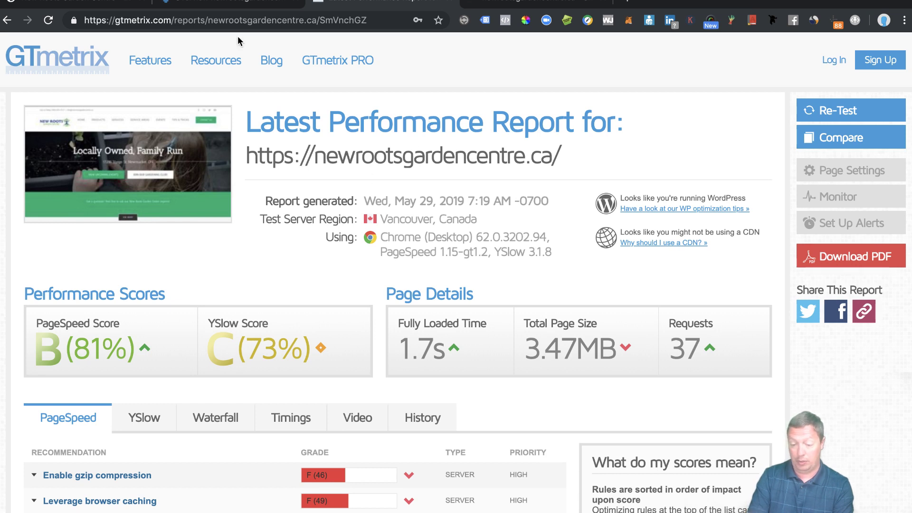
Switch to the Ahrefs Site explorer overview and examine the site's UR, Ahrefs Rank and Traffic value metrics.
click(244, 3)
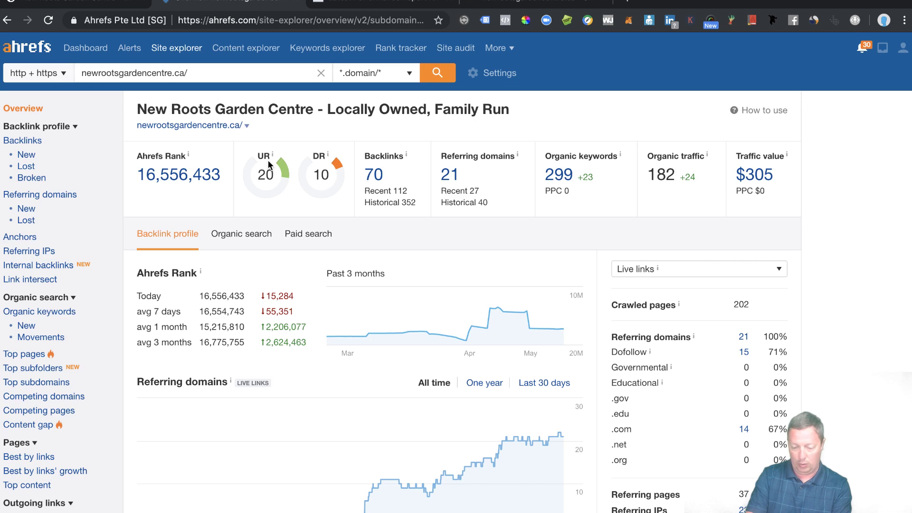
mouse_move(271, 158)
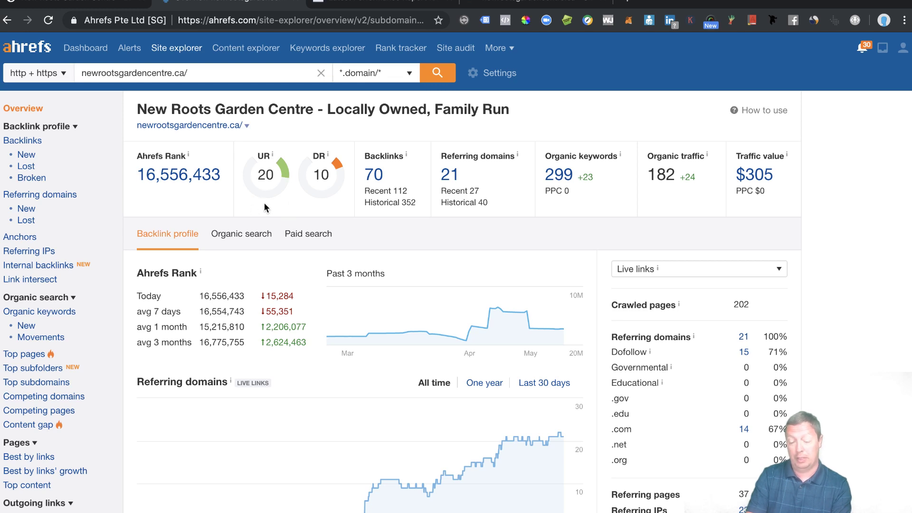
mouse_move(190, 160)
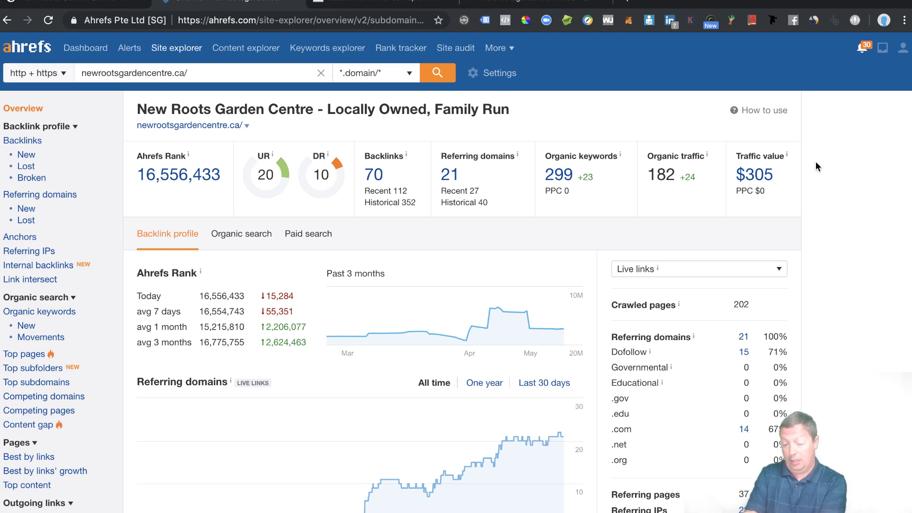
mouse_move(787, 157)
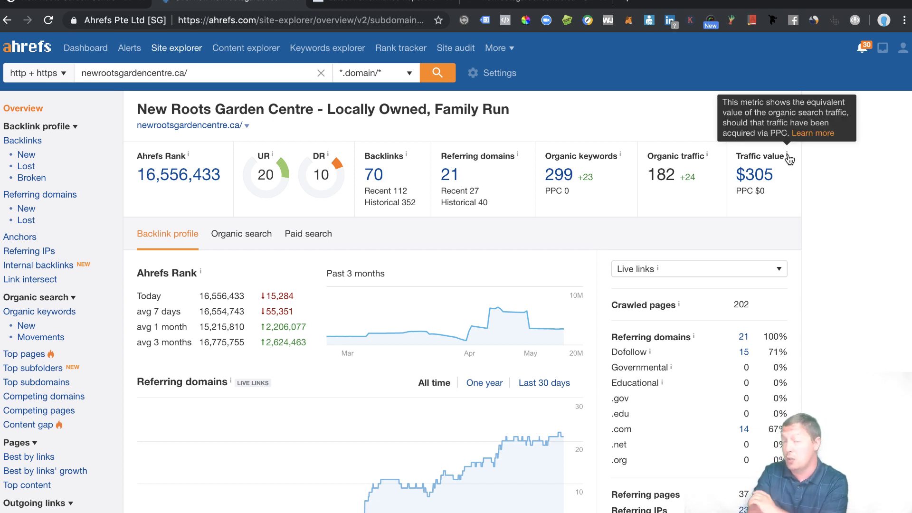
Examine the Backlink profile overview, including the referring domains and pages charts, new and lost backlinks, CTLDs distribution and anchors.
scroll(762, 213, down, 3)
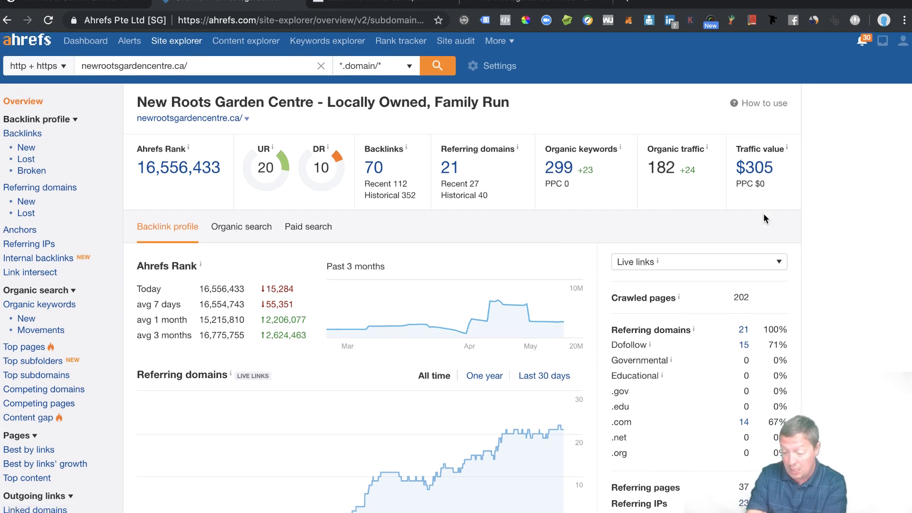
scroll(764, 217, down, 1)
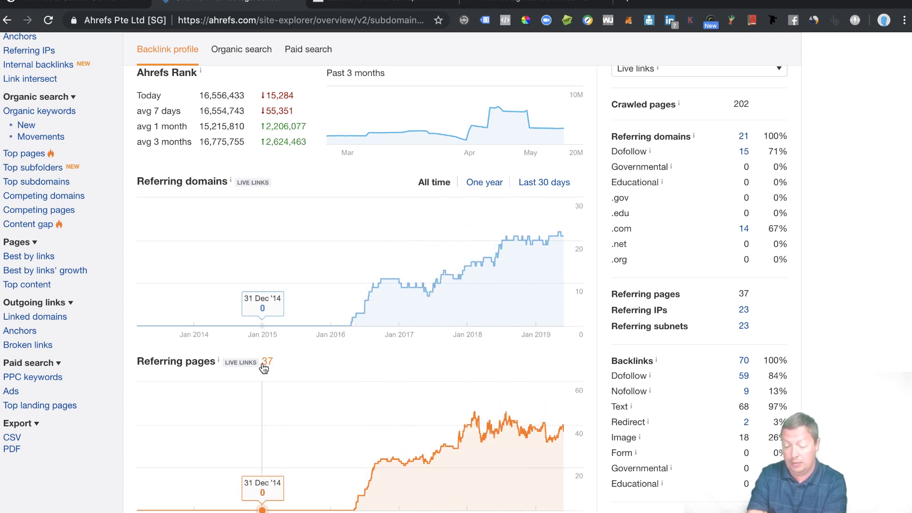
scroll(262, 363, down, 5)
scroll(263, 364, down, 2)
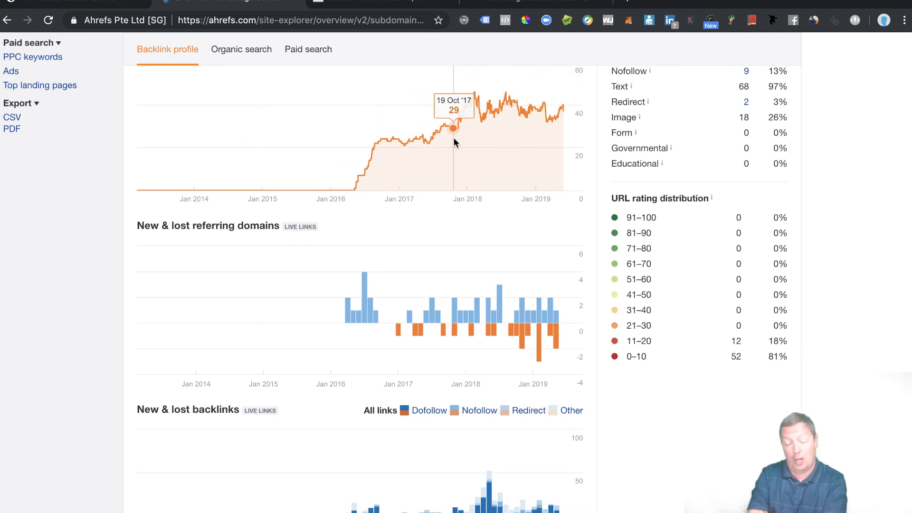
scroll(403, 263, down, 7)
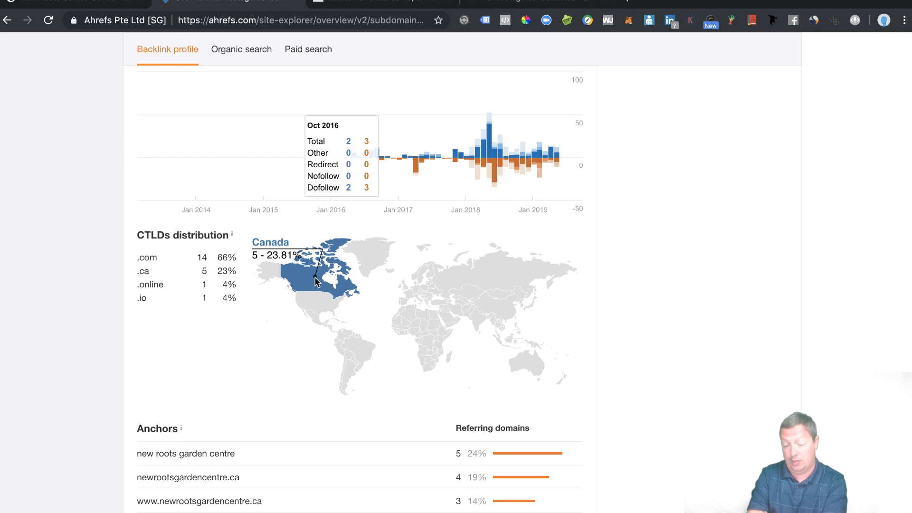
scroll(315, 283, down, 1)
scroll(316, 282, down, 5)
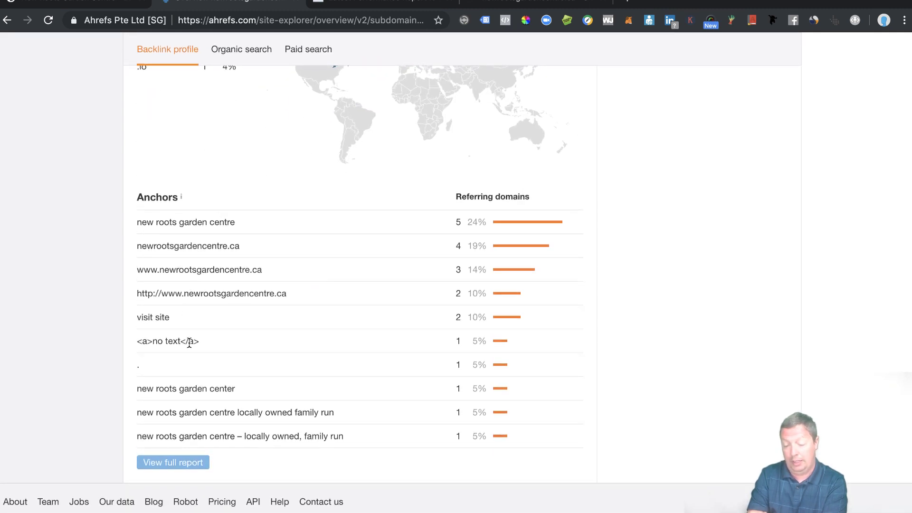
scroll(189, 342, up, 10)
scroll(189, 342, up, 8)
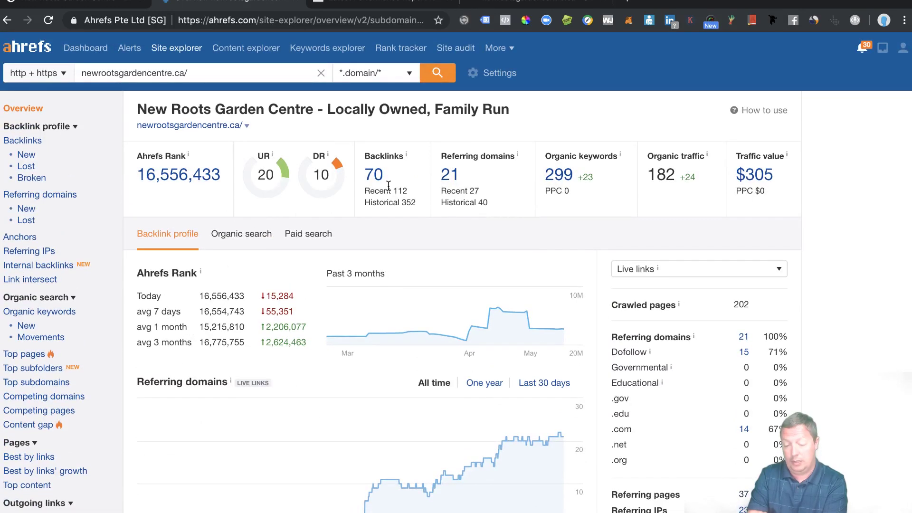
Open the Backlinks report from the overview and examine its first referring pages.
click(373, 176)
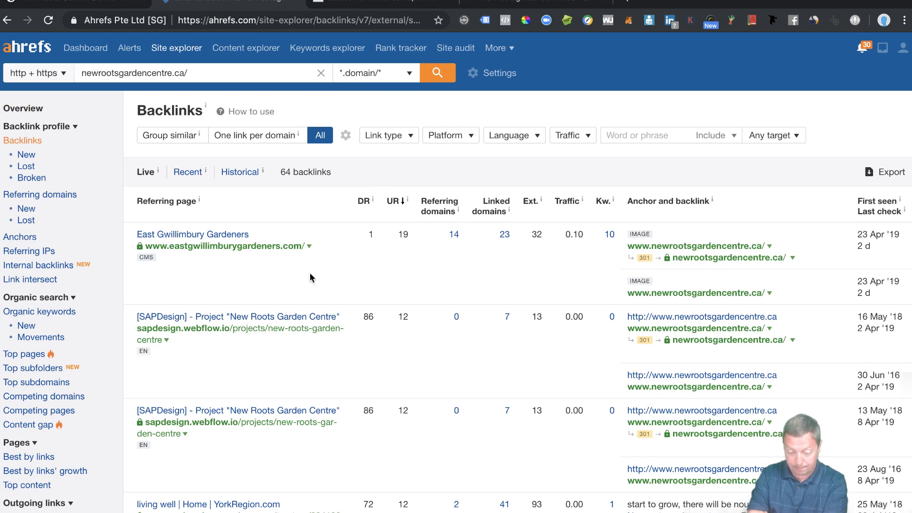
scroll(310, 273, down, 3)
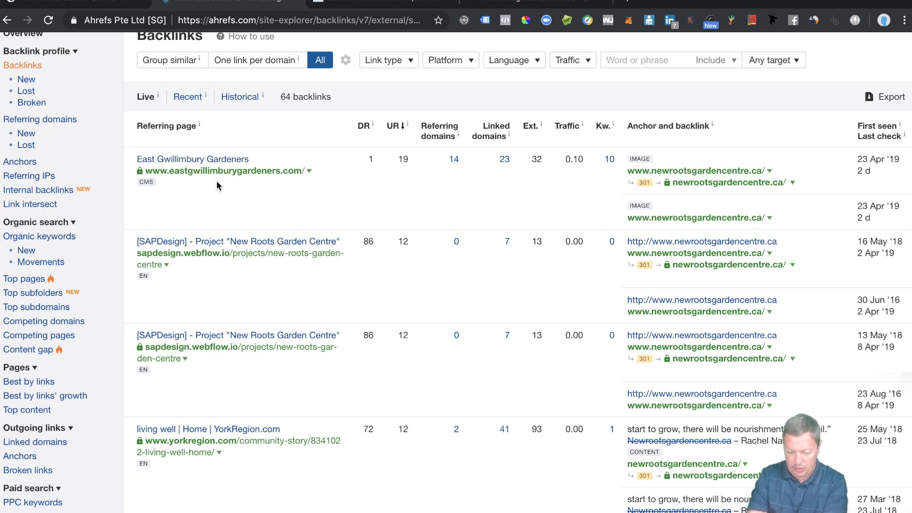
scroll(235, 195, down, 1)
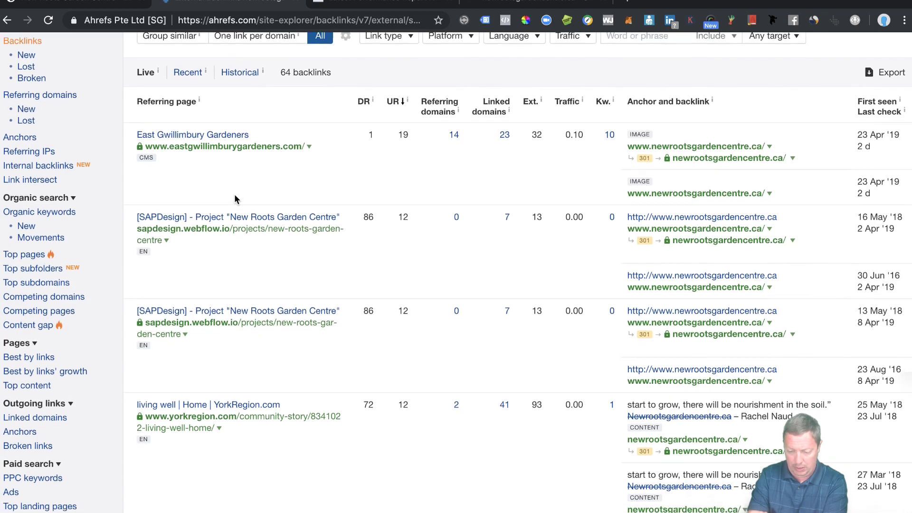
scroll(235, 195, up, 2)
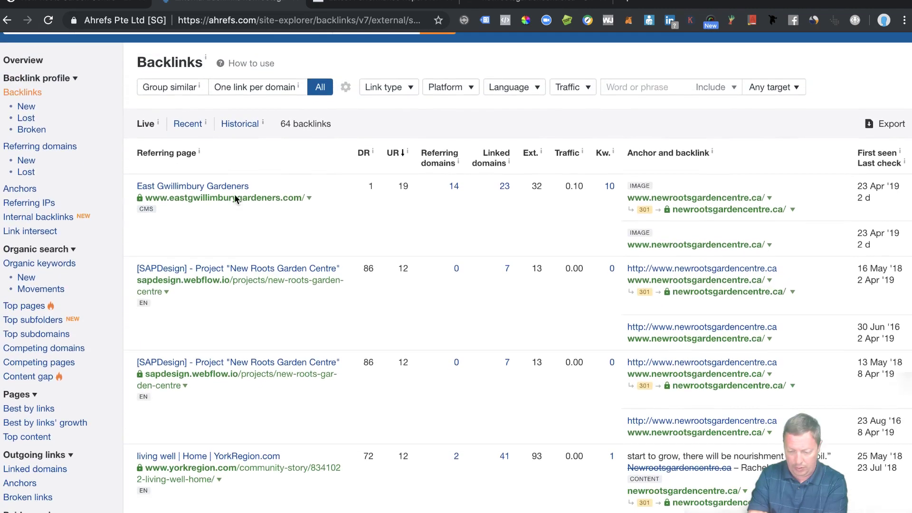
Sort the backlinks by DR from highest to lowest and examine the referring pages through the end of the list.
click(363, 156)
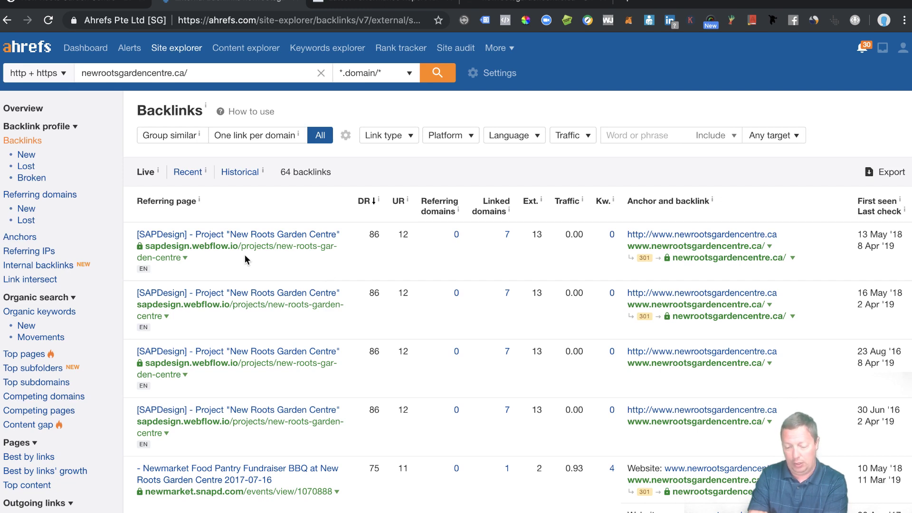
scroll(245, 259, down, 4)
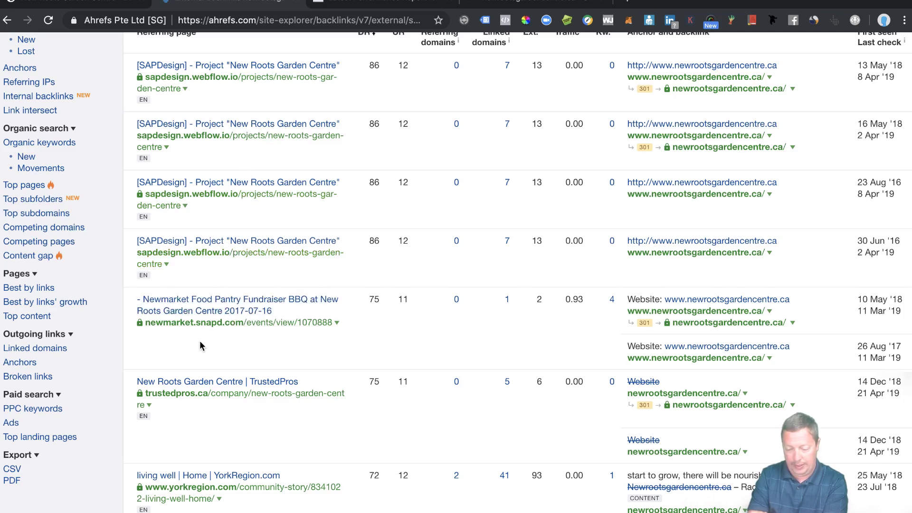
scroll(198, 341, down, 5)
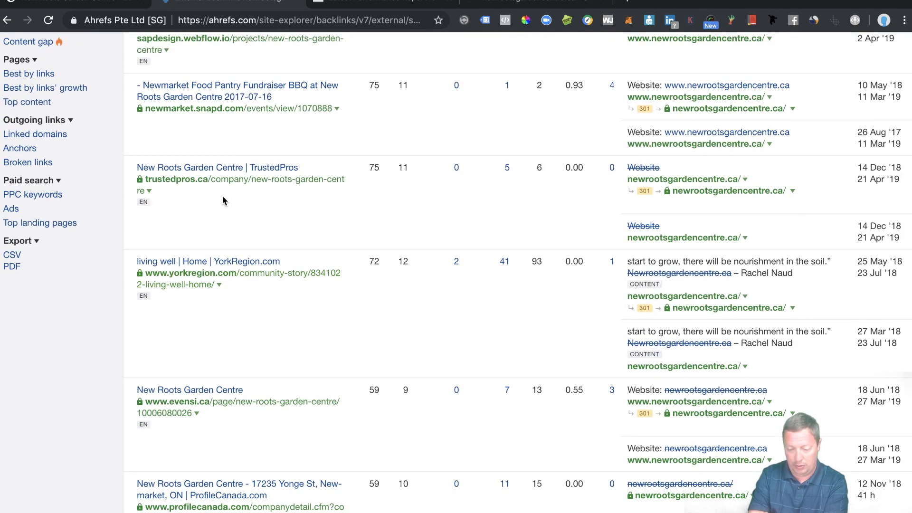
scroll(232, 292, down, 3)
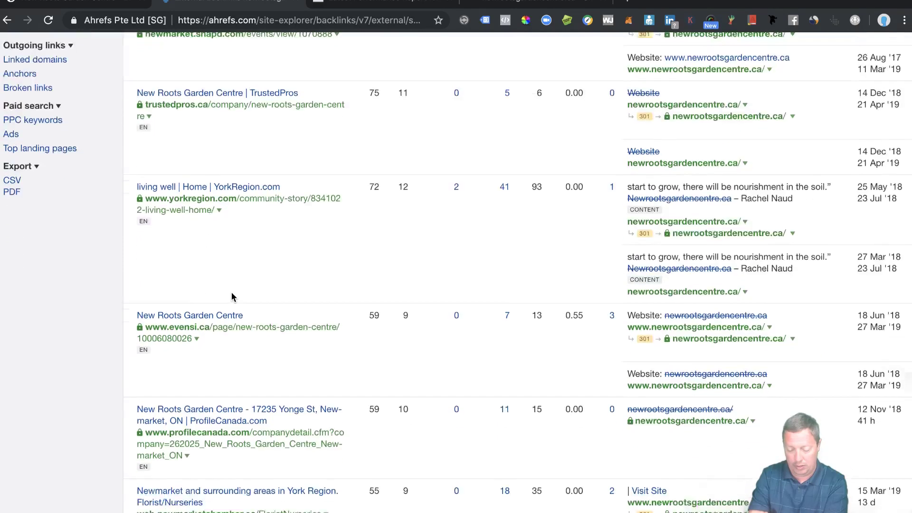
scroll(231, 255, down, 4)
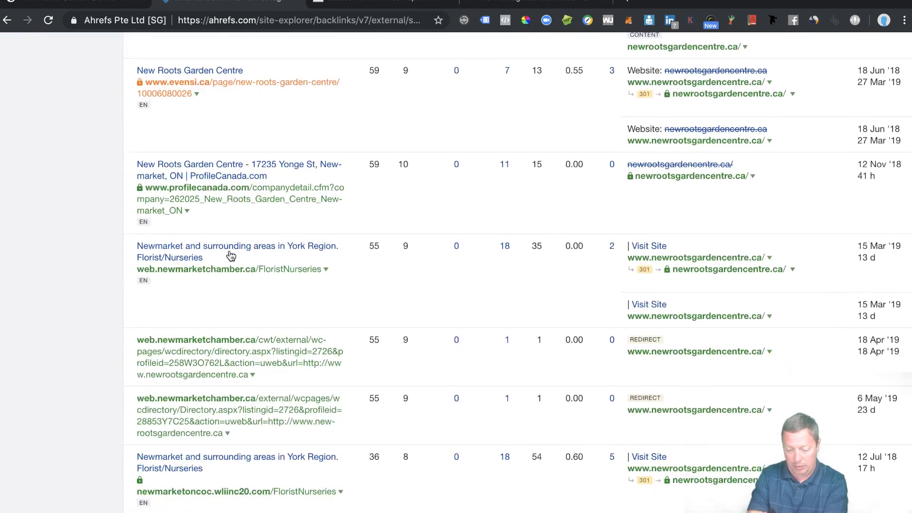
scroll(228, 247, down, 3)
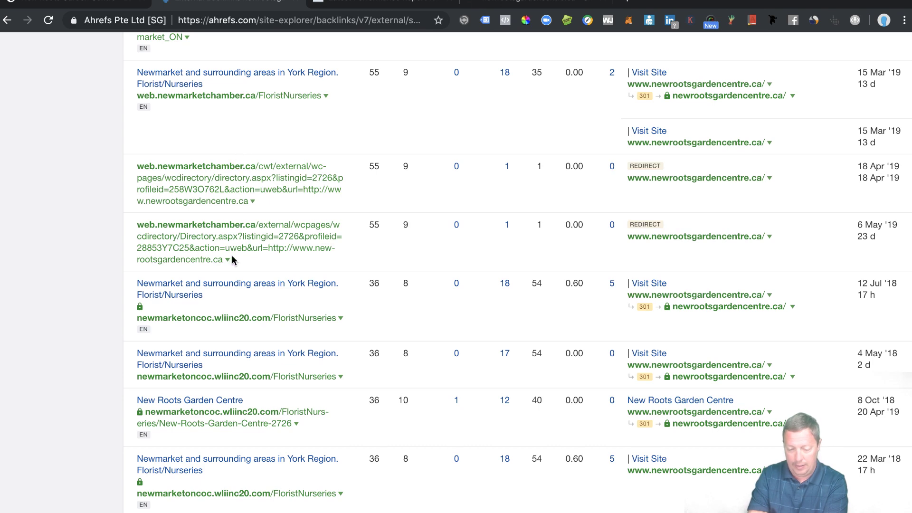
scroll(235, 260, down, 3)
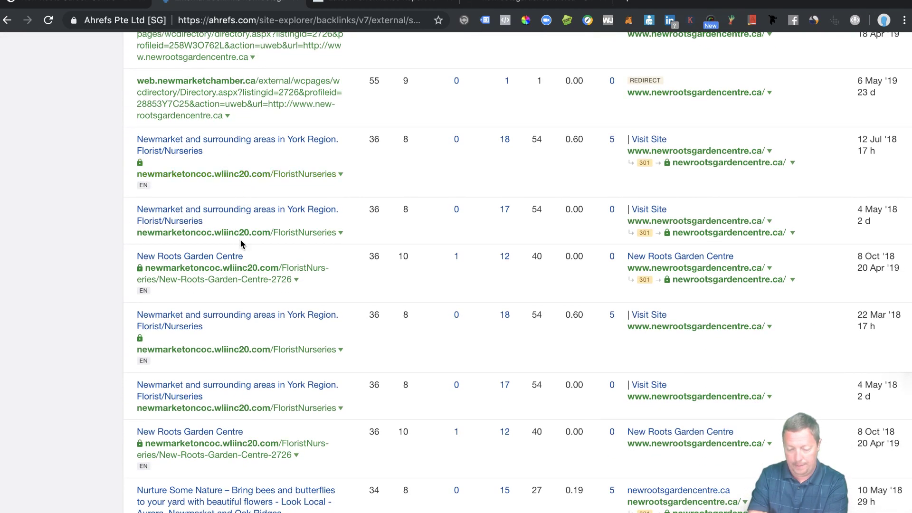
scroll(243, 353, up, 3)
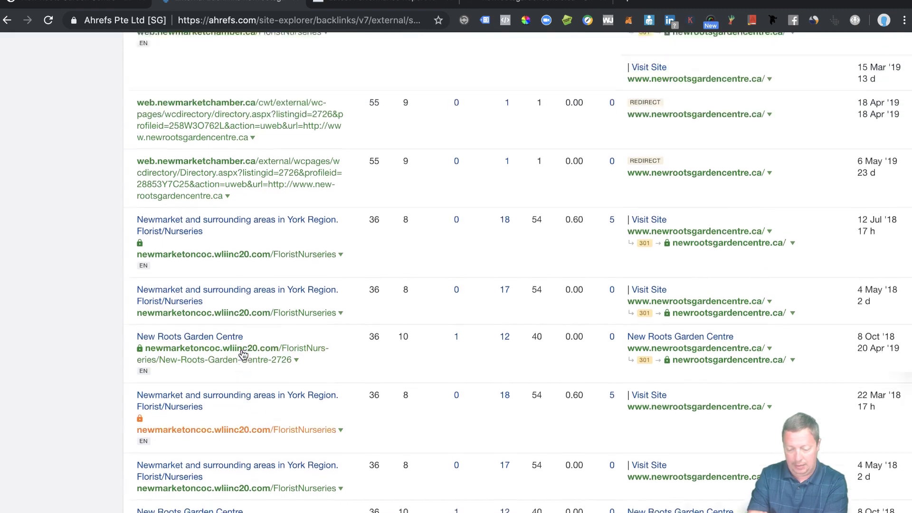
scroll(243, 353, down, 7)
scroll(243, 353, up, 10)
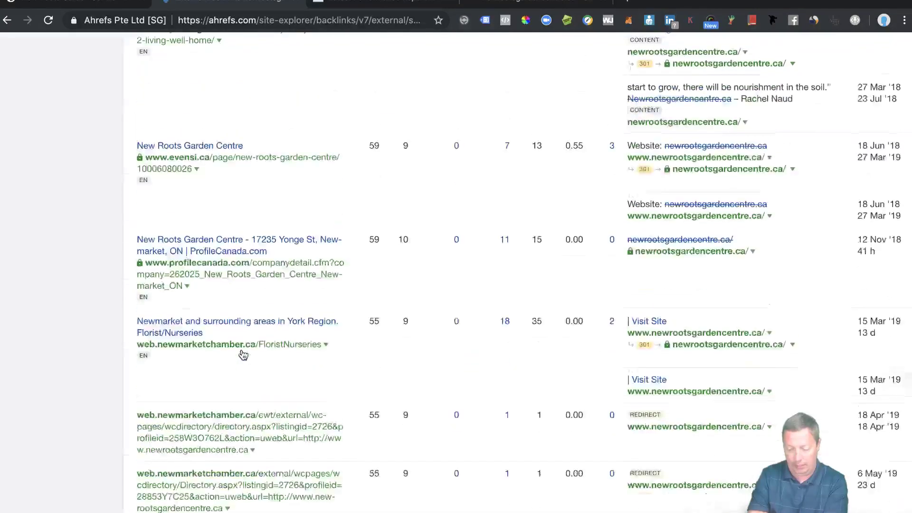
scroll(356, 258, down, 10)
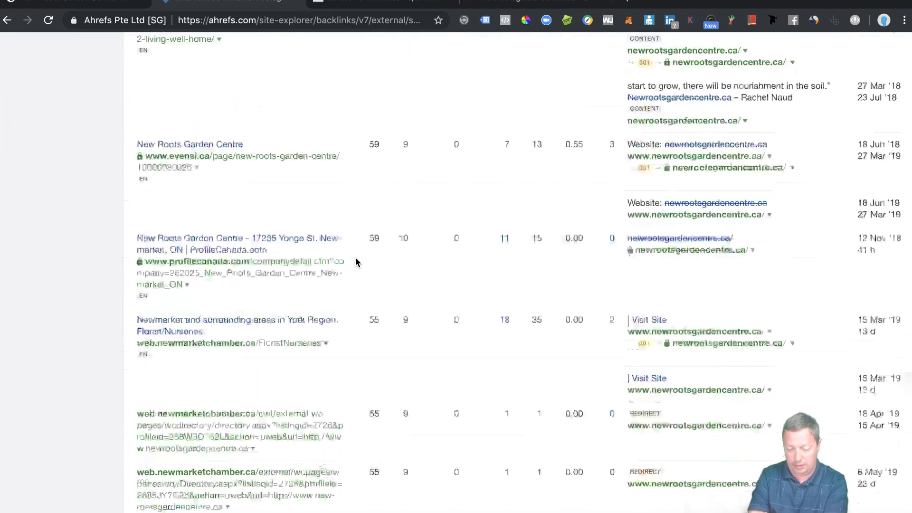
scroll(358, 262, down, 10)
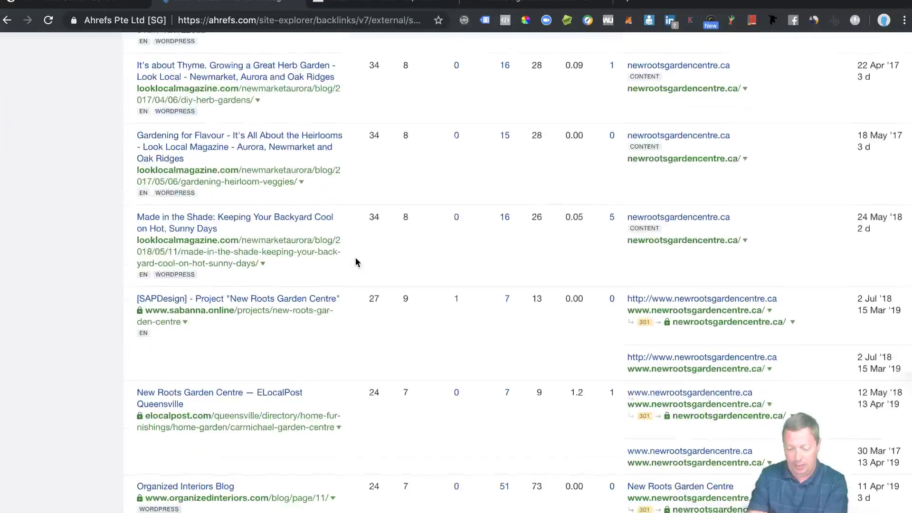
scroll(357, 263, down, 1)
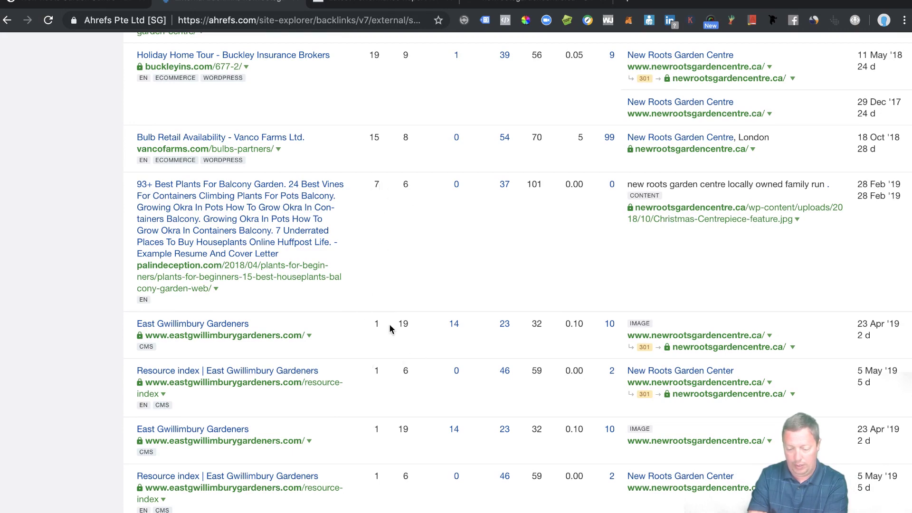
scroll(345, 366, down, 1)
scroll(345, 366, up, 15)
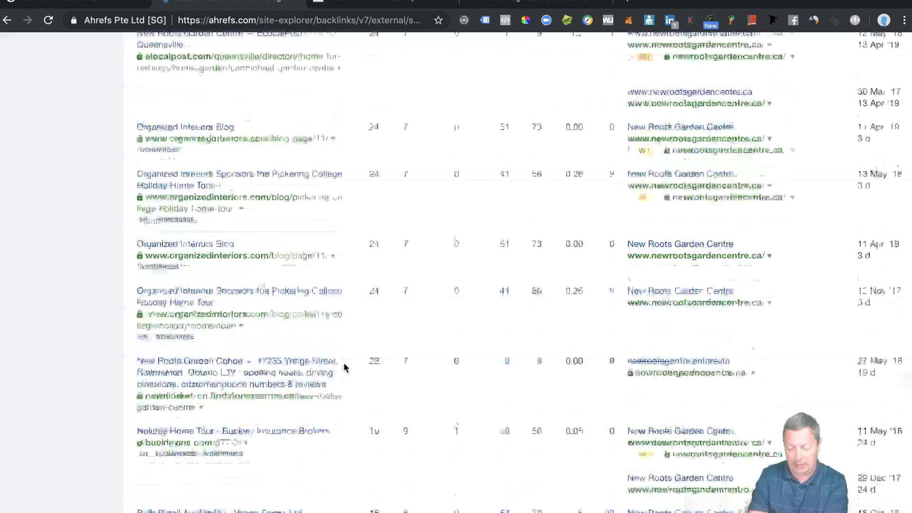
scroll(345, 367, up, 10)
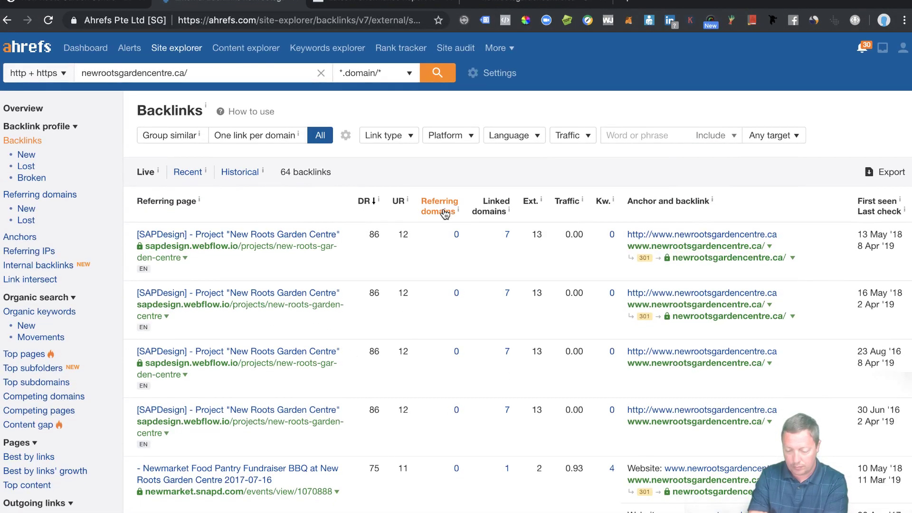
Return to the site overview, open its Organic keywords report, and examine the top keywords' volume, traffic, position and ranking URLs.
click(16, 110)
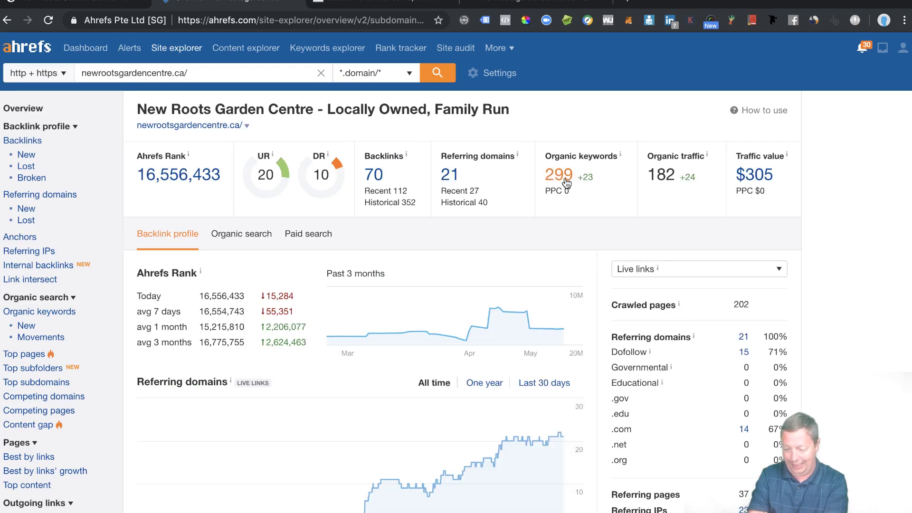
click(565, 183)
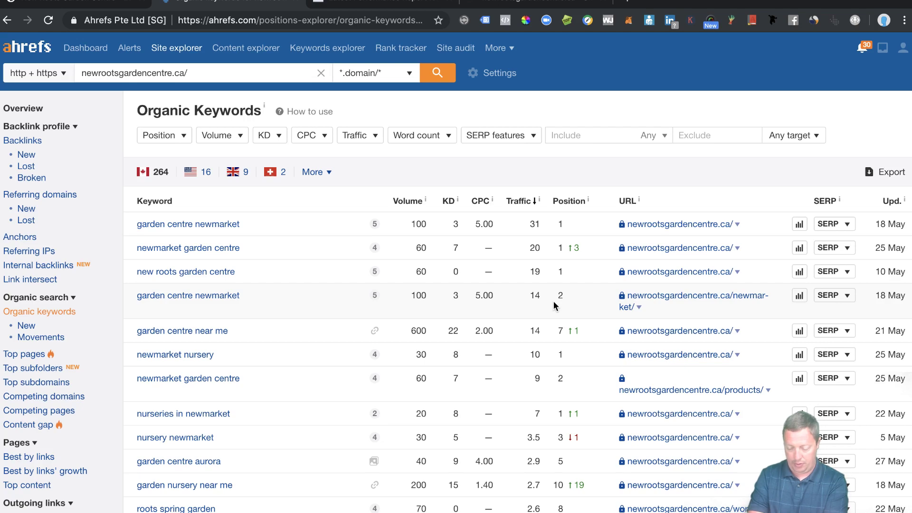
scroll(555, 306, down, 3)
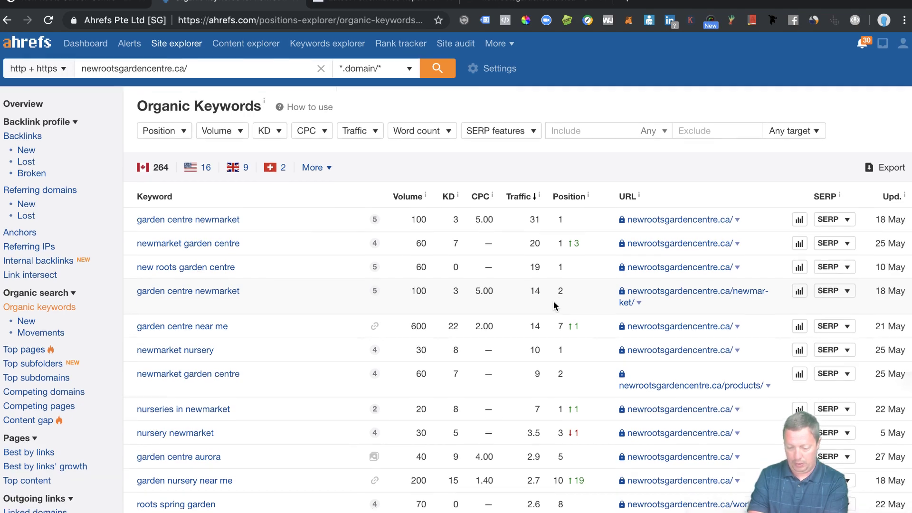
scroll(555, 306, down, 1)
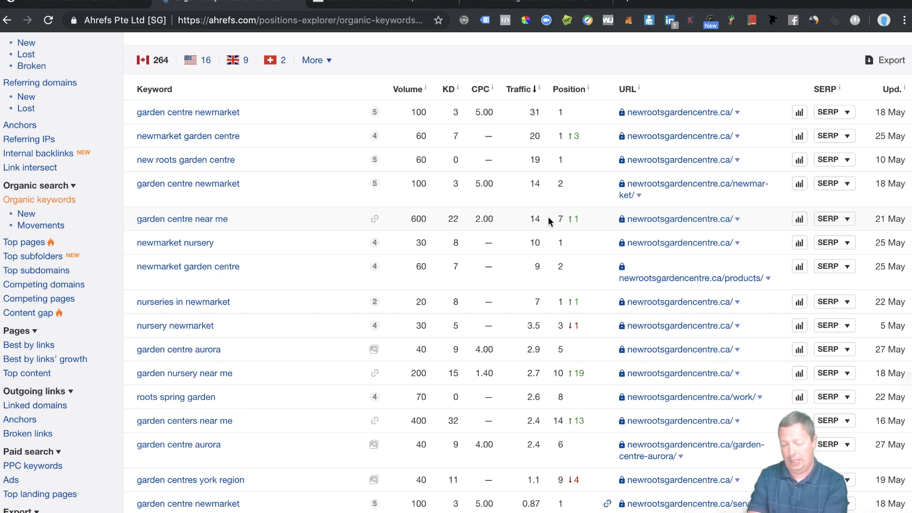
scroll(549, 331, down, 8)
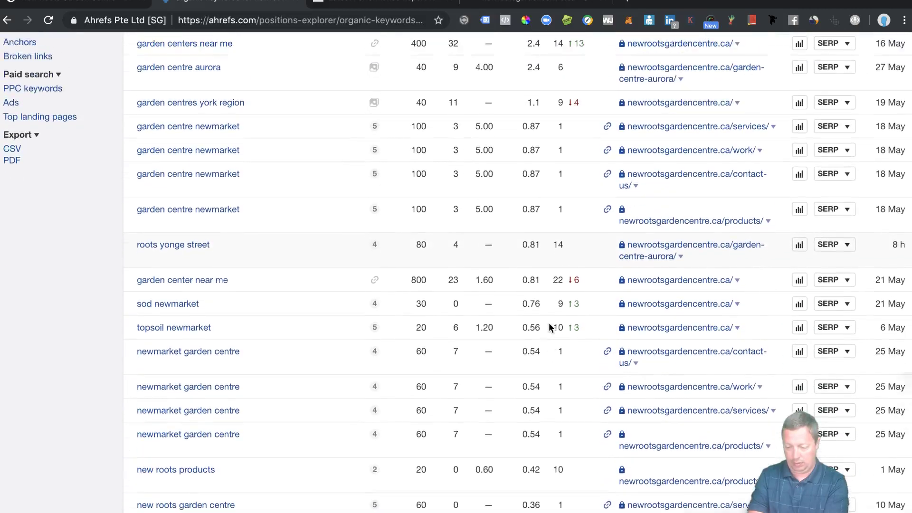
scroll(549, 323, up, 2)
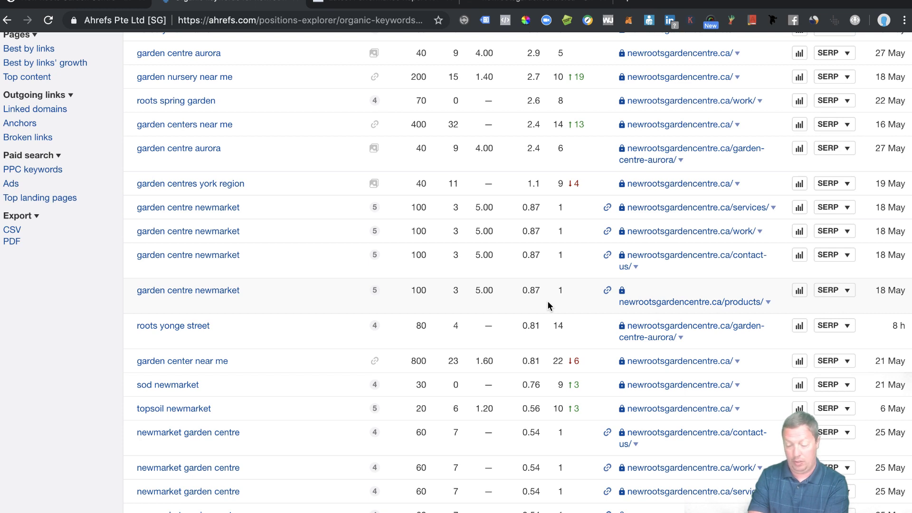
scroll(547, 285, down, 2)
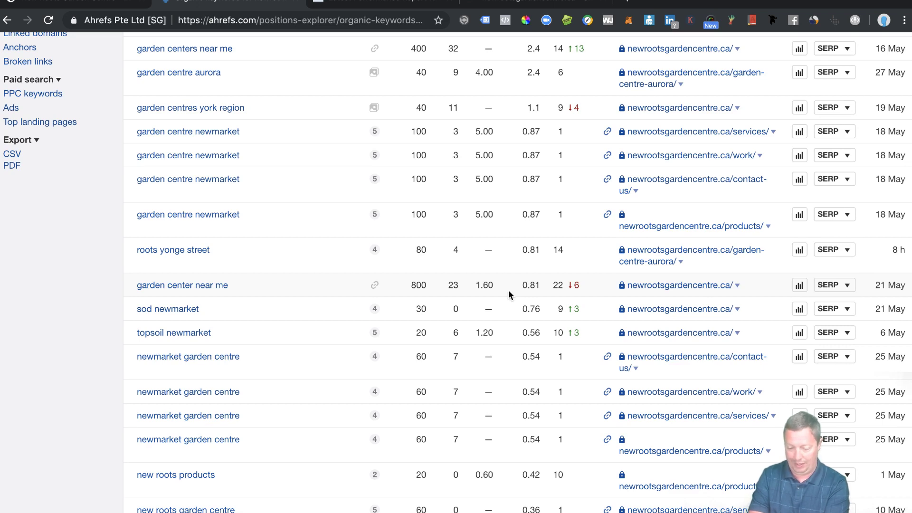
Examine the remaining organic keywords through the end of the first results page, comparing their positions and ranking pages.
scroll(508, 291, down, 5)
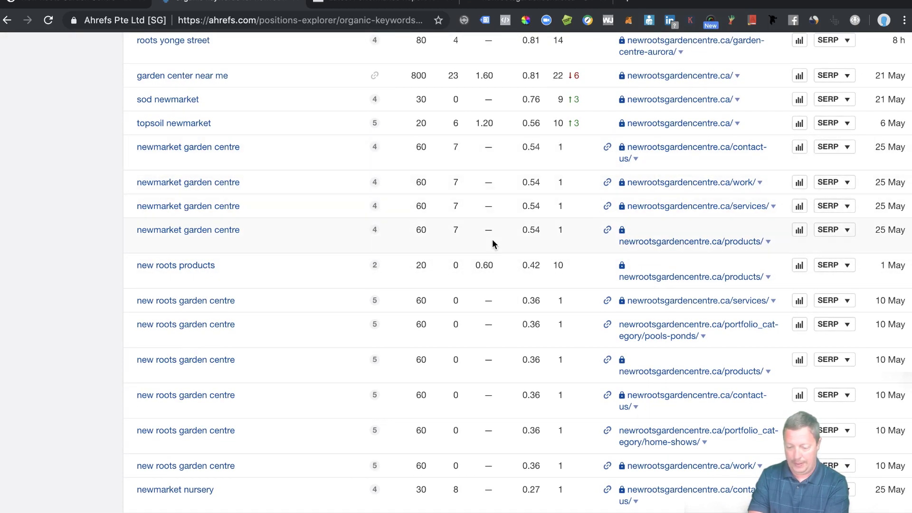
scroll(493, 243, down, 2)
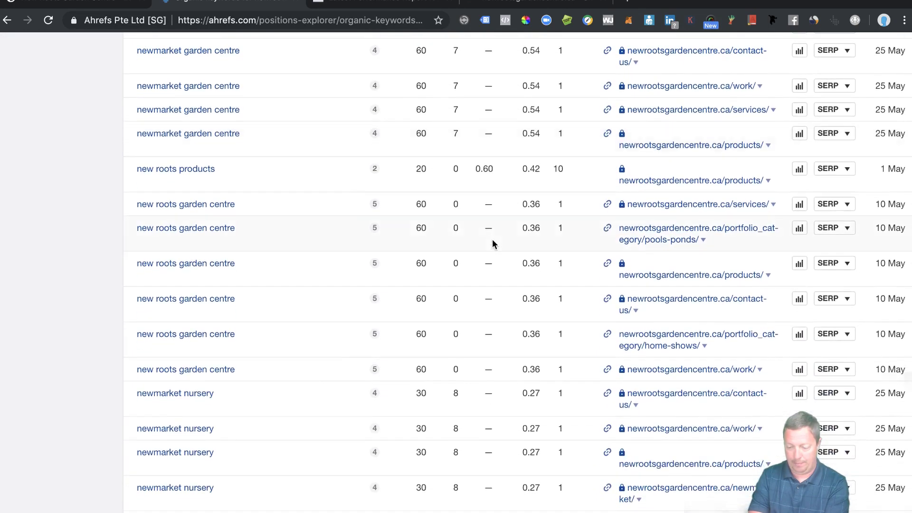
scroll(493, 242, up, 2)
scroll(492, 238, up, 2)
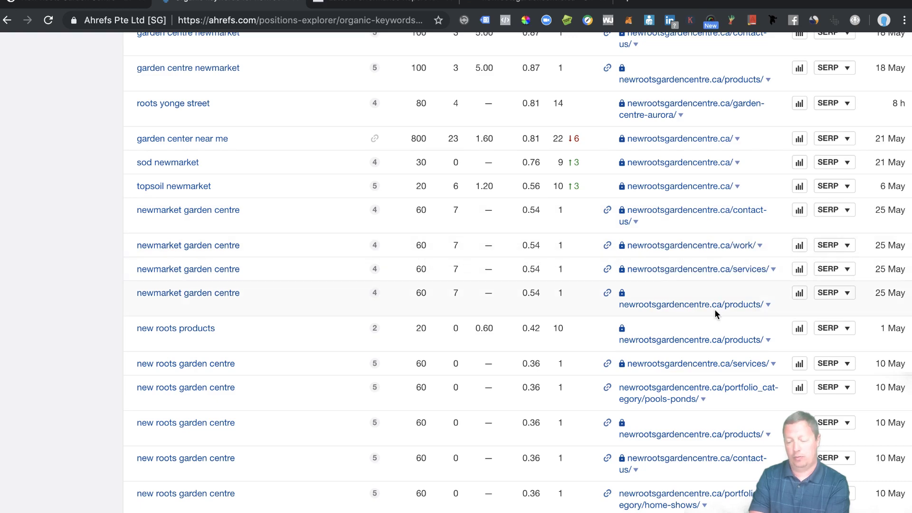
scroll(573, 286, down, 9)
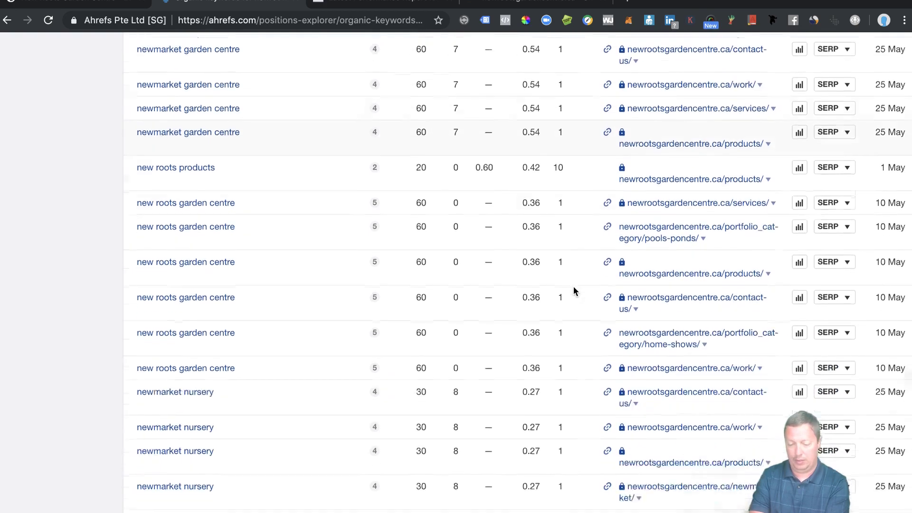
scroll(574, 288, down, 2)
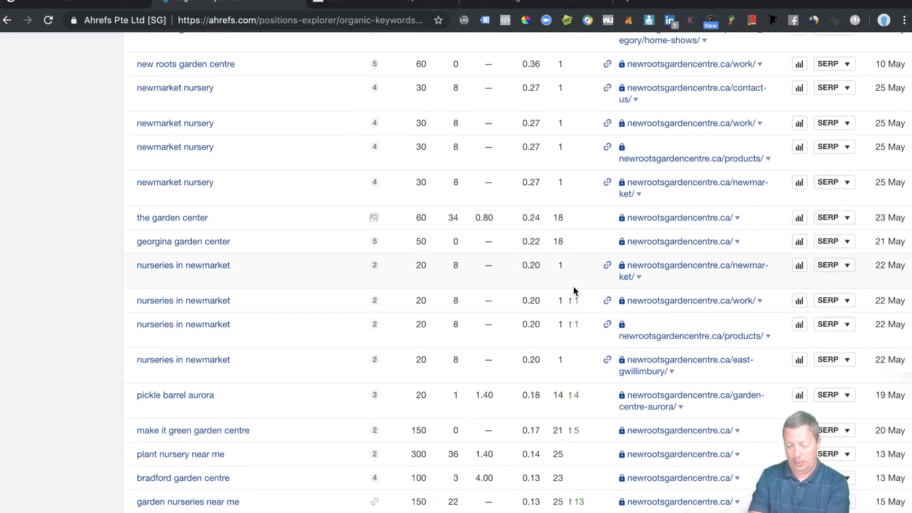
scroll(557, 255, up, 2)
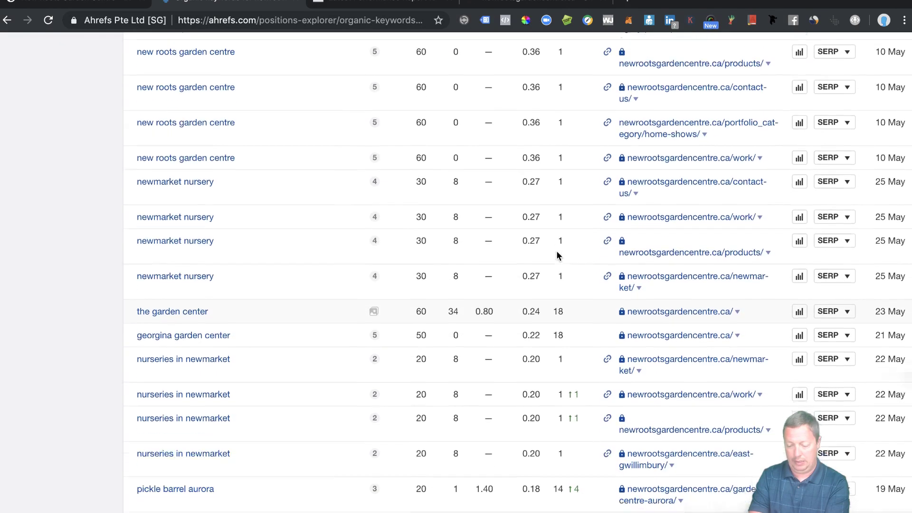
scroll(558, 255, down, 4)
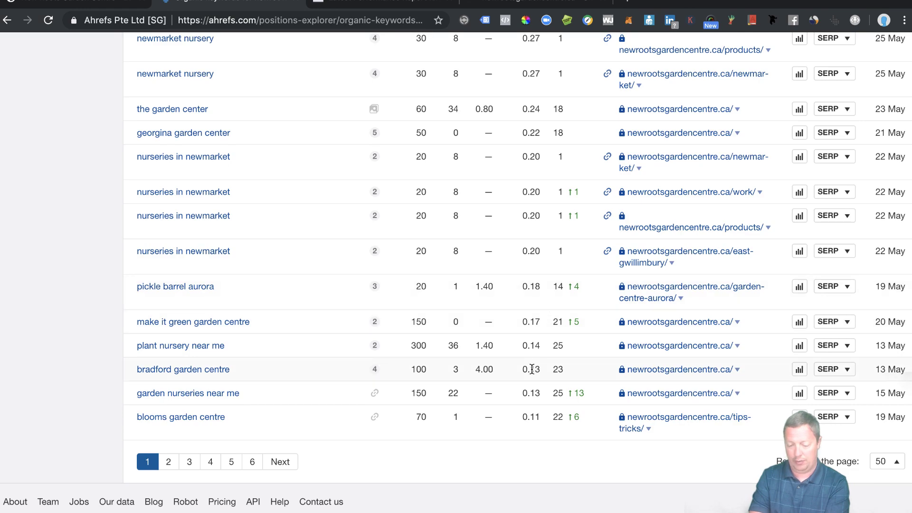
scroll(531, 369, up, 20)
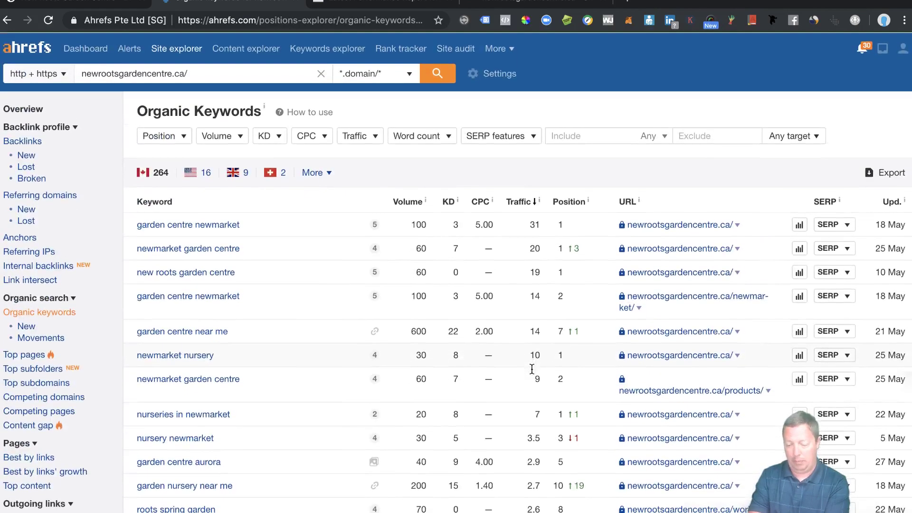
Go back to the site overview and examine when the referring domains and referring pages charts start growing, plus new and lost backlinks.
click(20, 105)
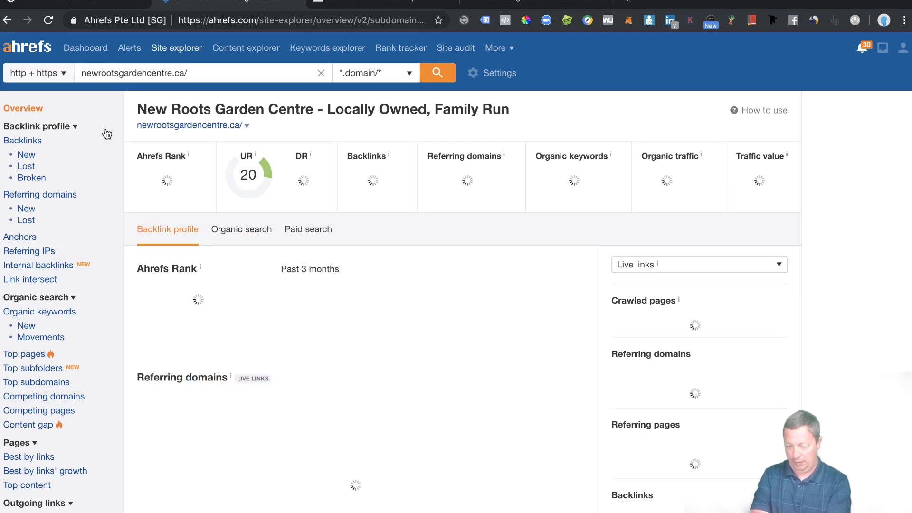
scroll(352, 219, down, 4)
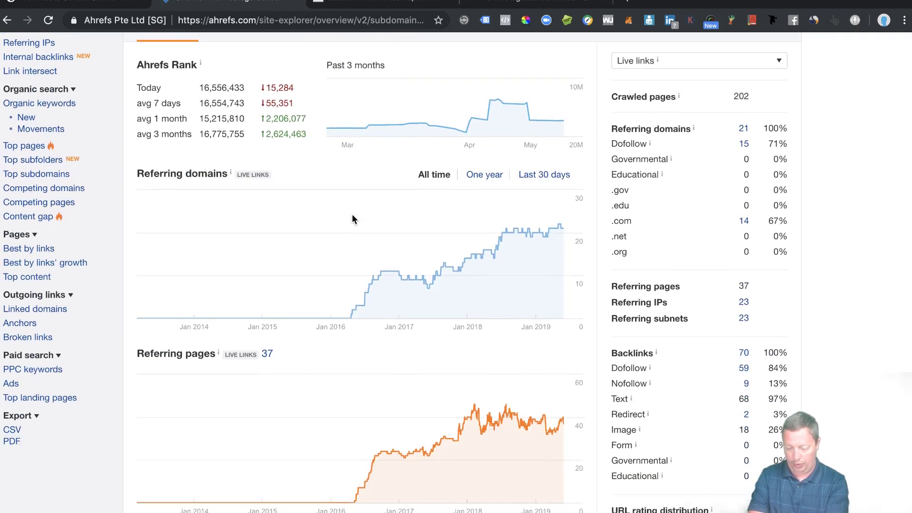
scroll(353, 219, down, 1)
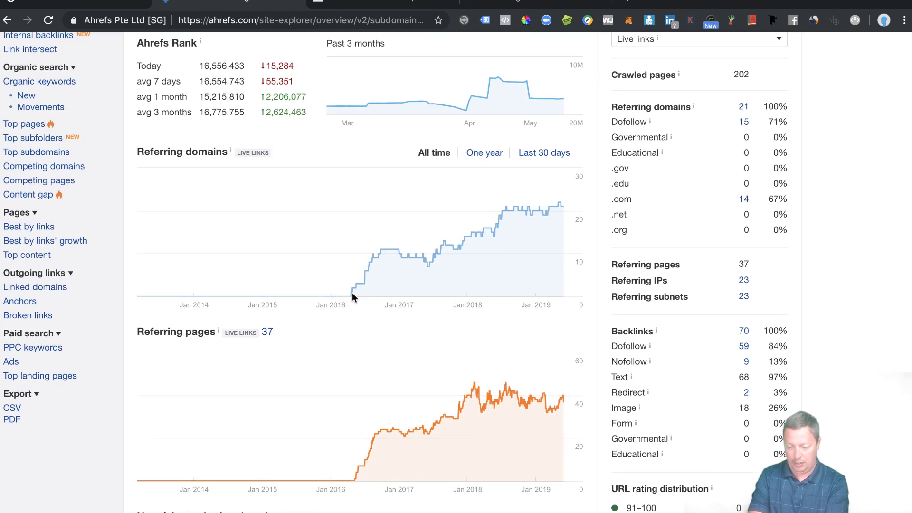
mouse_move(347, 296)
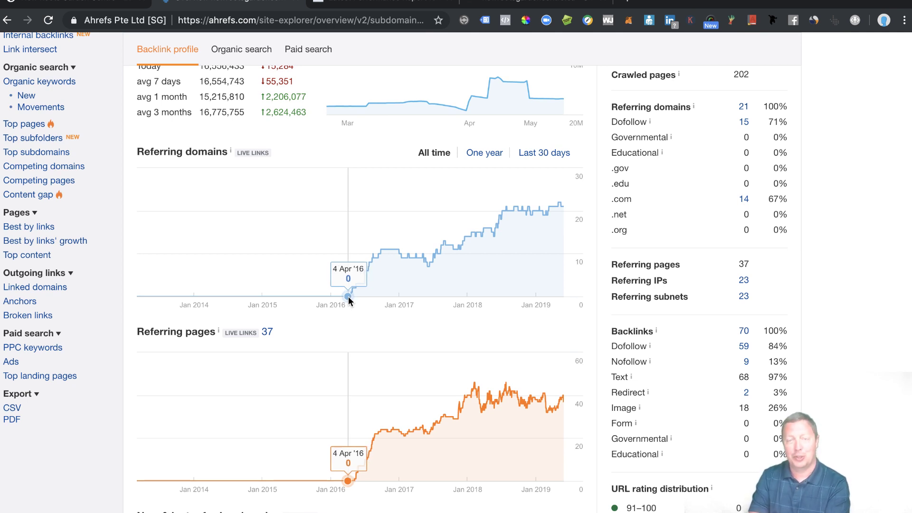
scroll(349, 296, down, 10)
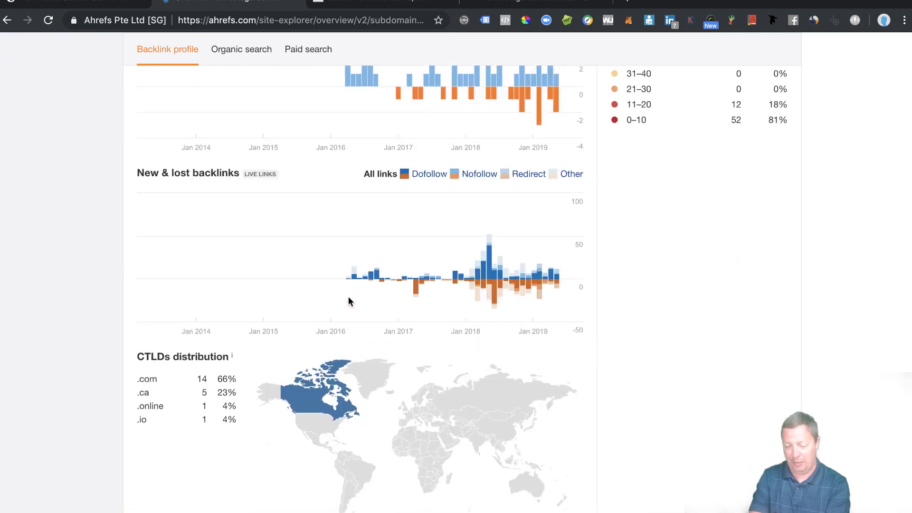
scroll(349, 302, down, 4)
scroll(348, 302, up, 15)
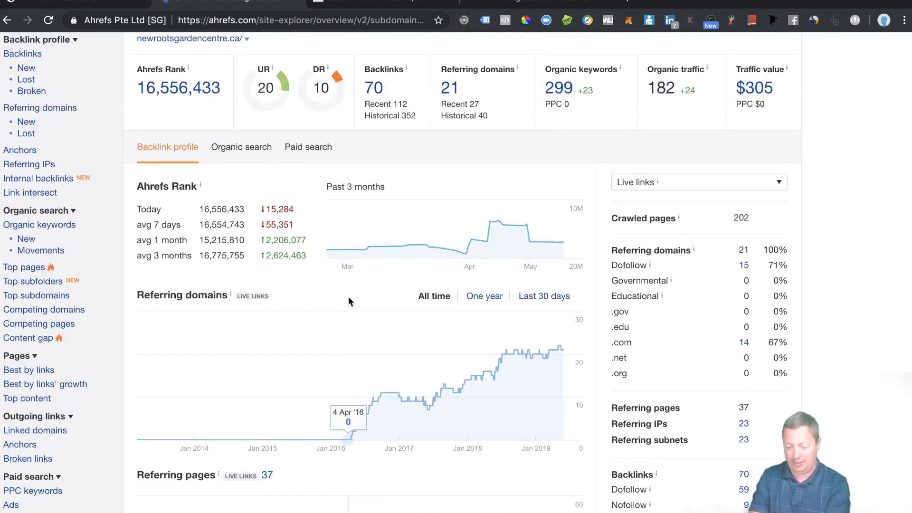
scroll(349, 296, down, 3)
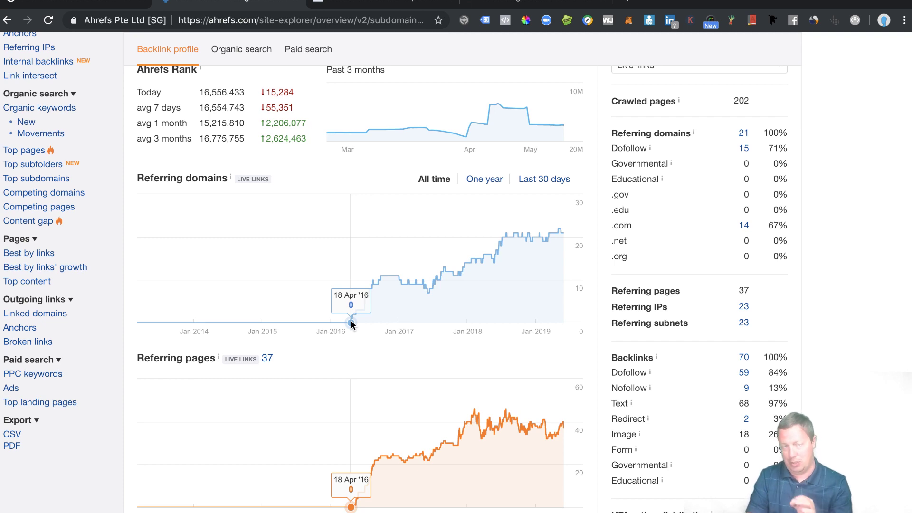
scroll(351, 320, down, 3)
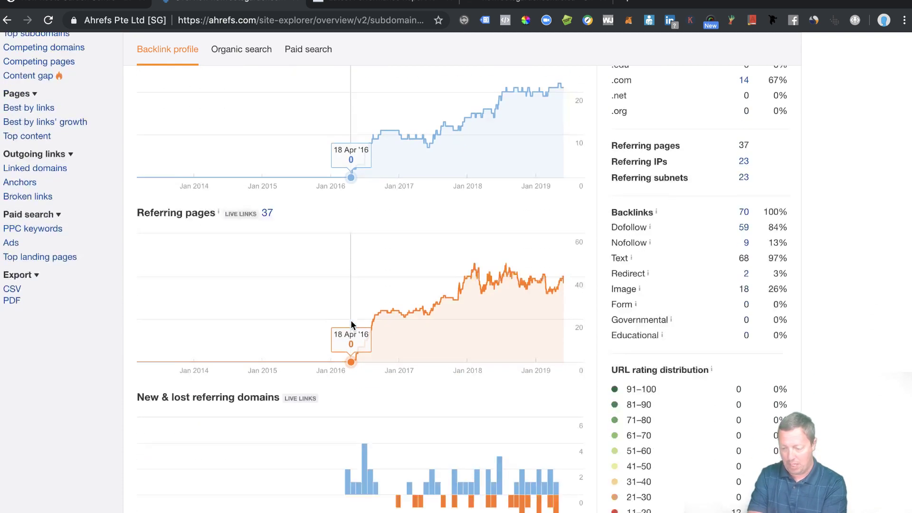
scroll(350, 320, up, 7)
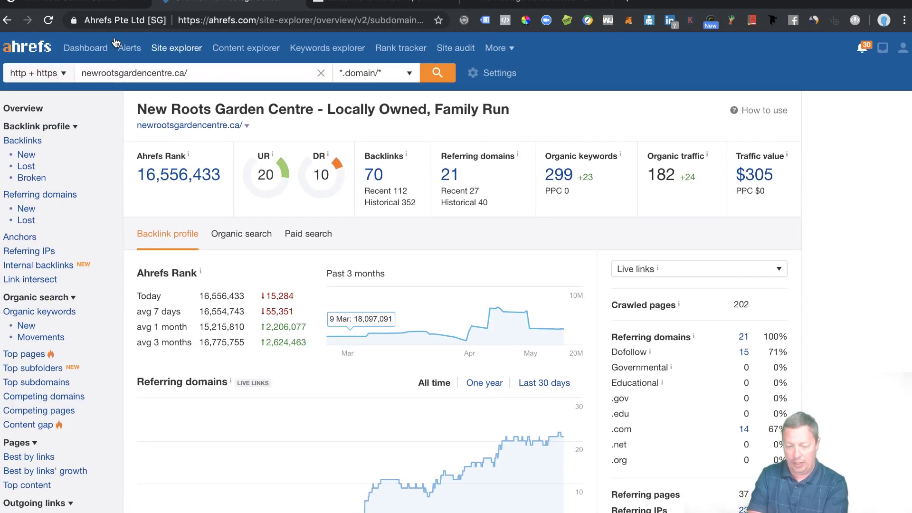
Switch to the New Roots Garden Centre website and review its home page from the hero banner through the testimonials and footer.
click(96, 3)
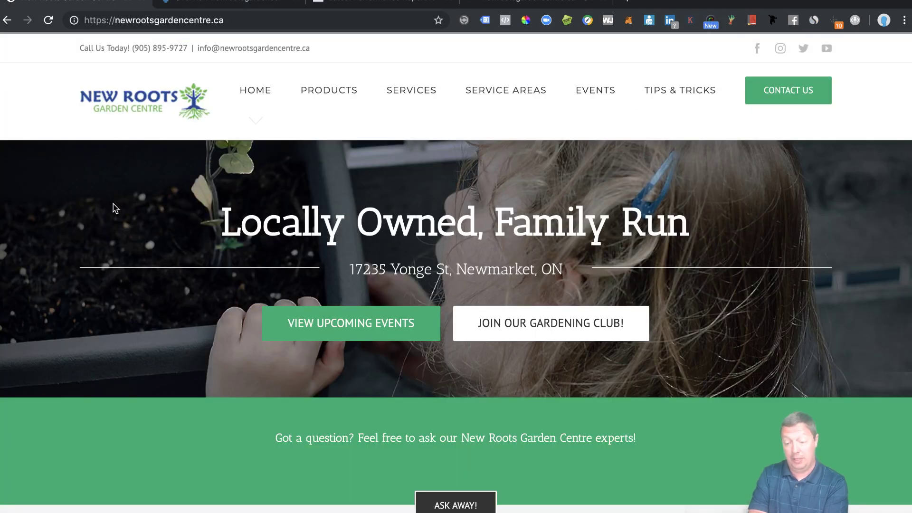
scroll(112, 318, down, 5)
scroll(112, 317, down, 12)
scroll(112, 317, up, 12)
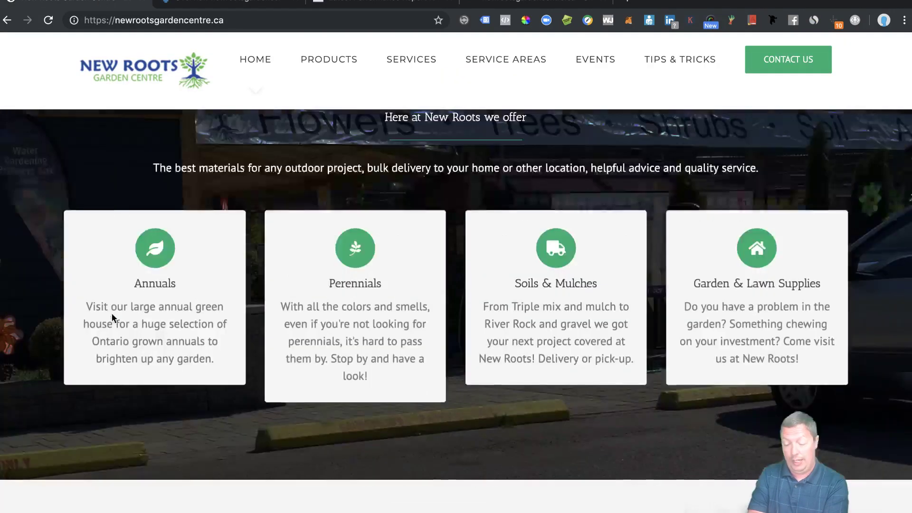
scroll(113, 318, up, 3)
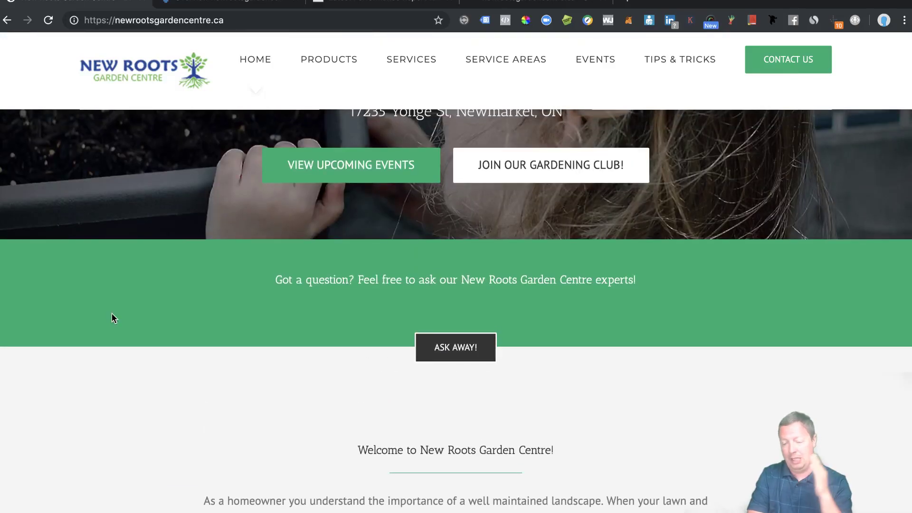
scroll(112, 317, down, 1)
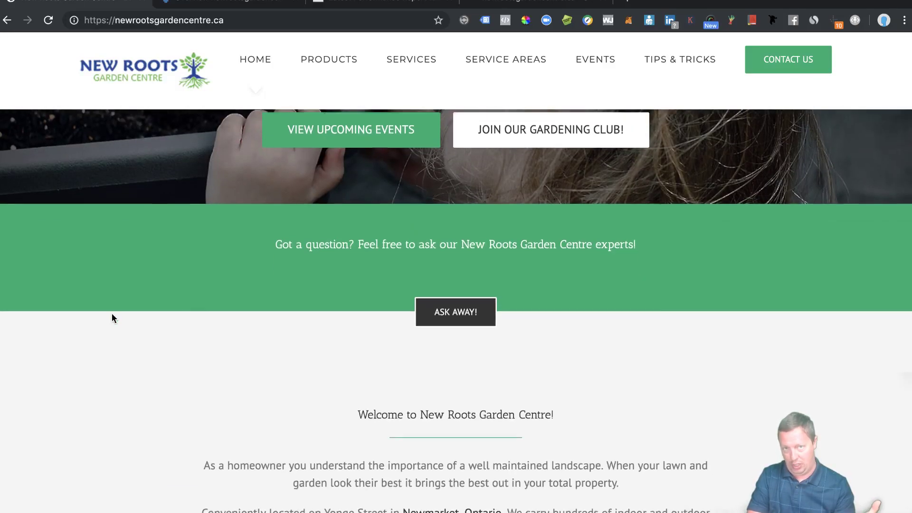
scroll(112, 318, up, 7)
scroll(113, 318, down, 15)
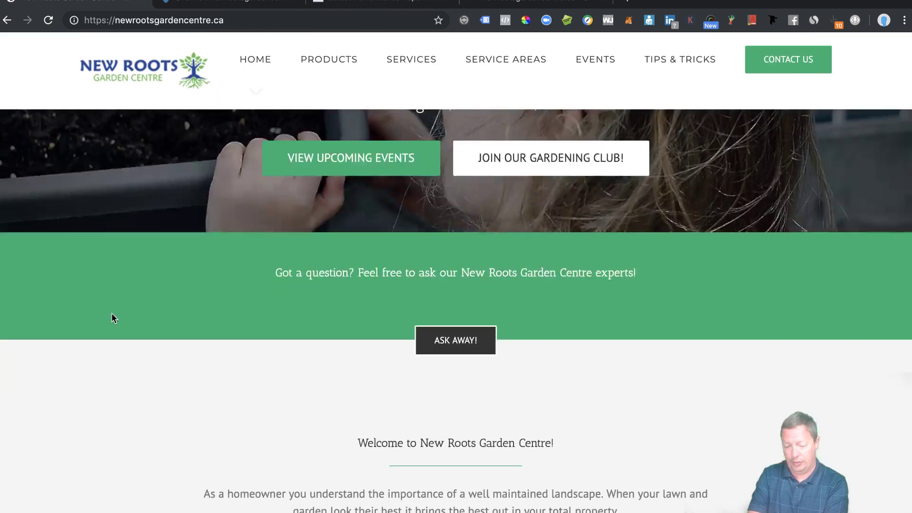
scroll(112, 317, down, 15)
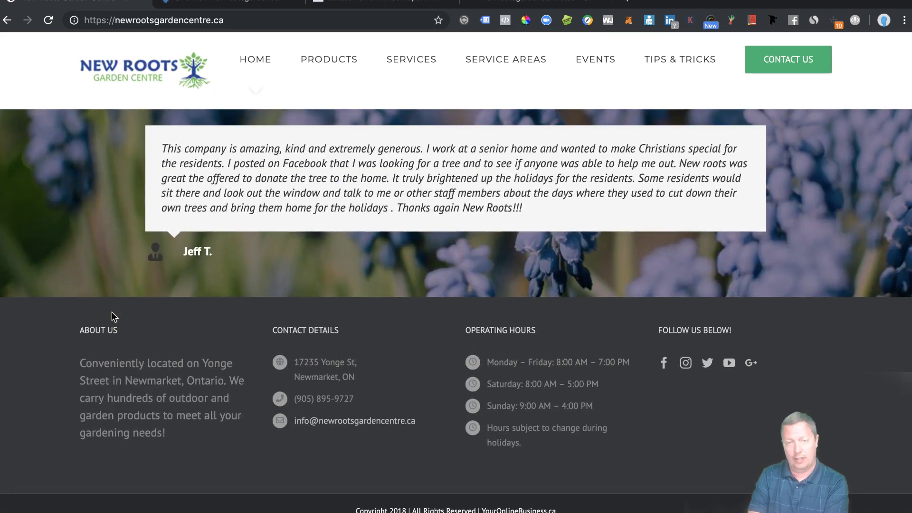
scroll(113, 317, up, 20)
scroll(112, 313, up, 2)
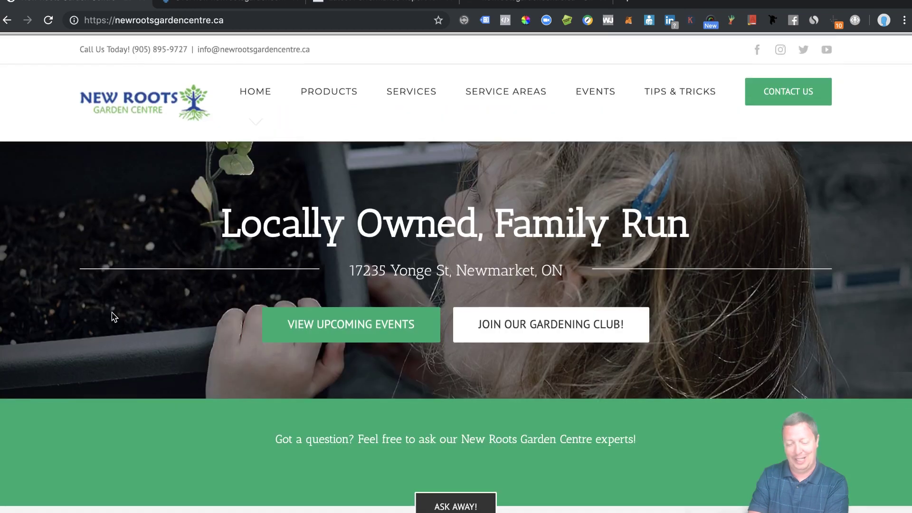